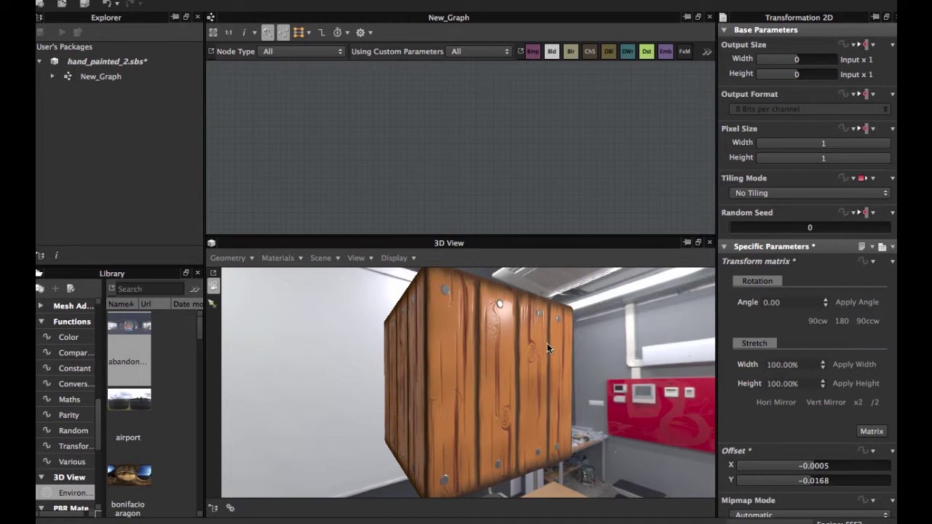
Review the wooden crate in the 3D view, locate the Planks frame in the graph and enlarge the graph area
{"action": "left_click_drag", "start_coordinate": [546, 343], "coordinate": [491, 380]}
{"action": "middle_click_drag", "start_coordinate": [452, 198], "coordinate": [511, 138]}
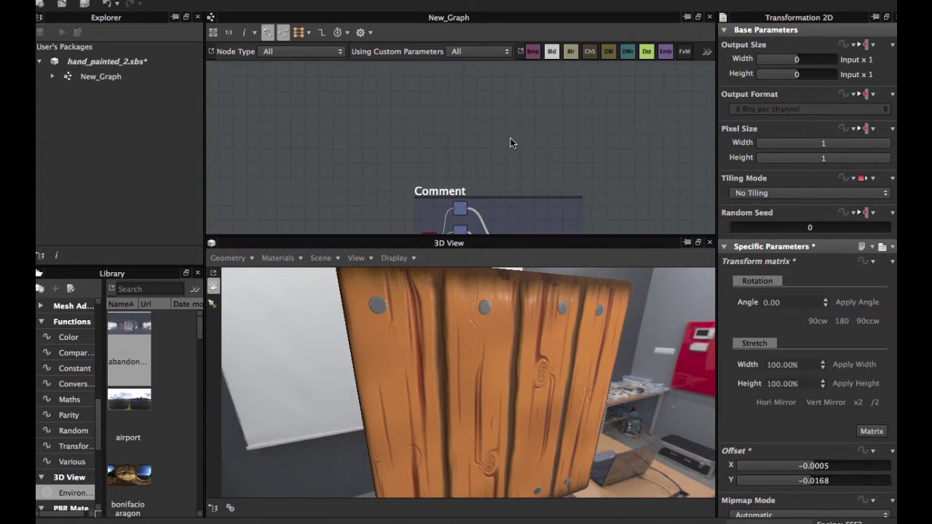
{"action": "scroll", "coordinate": [496, 173], "scroll_direction": "down", "scroll_amount": 4}
{"action": "middle_click_drag", "start_coordinate": [496, 175], "coordinate": [491, 99]}
{"action": "mouse_move", "coordinate": [515, 199]}
{"action": "middle_mouse_down"}
{"action": "mouse_move", "coordinate": [473, 122]}
{"action": "mouse_move", "coordinate": [499, 152]}
{"action": "mouse_move", "coordinate": [591, 155]}
{"action": "middle_mouse_up"}
{"action": "scroll", "coordinate": [482, 158], "scroll_direction": "up", "scroll_amount": 7}
{"action": "mouse_move", "coordinate": [513, 158]}
{"action": "middle_mouse_down"}
{"action": "mouse_move", "coordinate": [547, 156]}
{"action": "mouse_move", "coordinate": [653, 214]}
{"action": "middle_mouse_up"}
{"action": "scroll", "coordinate": [526, 160], "scroll_direction": "up", "scroll_amount": 4}
{"action": "left_click_drag", "start_coordinate": [590, 240], "coordinate": [597, 371]}
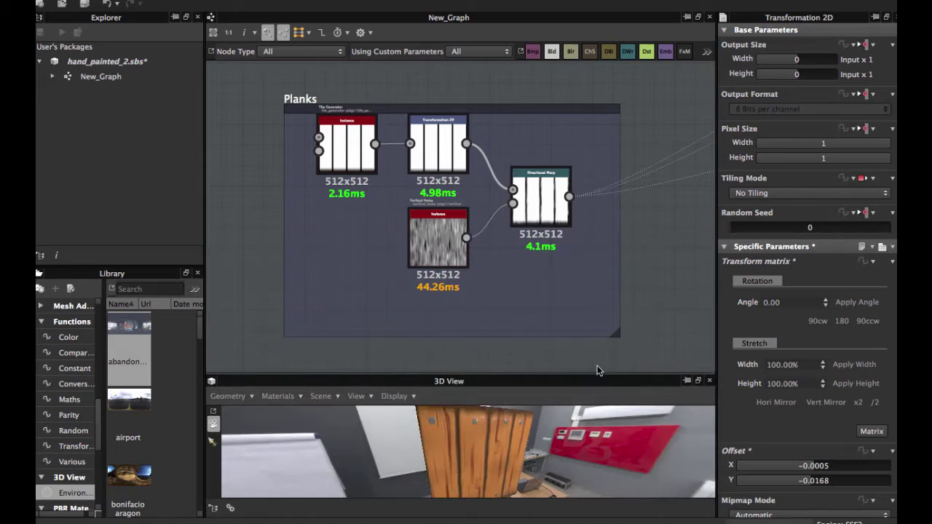
Preview the Tile Generator node inside the Planks frame and examine its parameters
{"action": "scroll", "coordinate": [490, 187], "scroll_direction": "up", "scroll_amount": 5}
{"action": "middle_click_drag", "start_coordinate": [517, 185], "coordinate": [578, 267]}
{"action": "middle_click_drag", "start_coordinate": [430, 126], "coordinate": [501, 162]}
{"action": "middle_click_drag", "start_coordinate": [369, 176], "coordinate": [455, 206]}
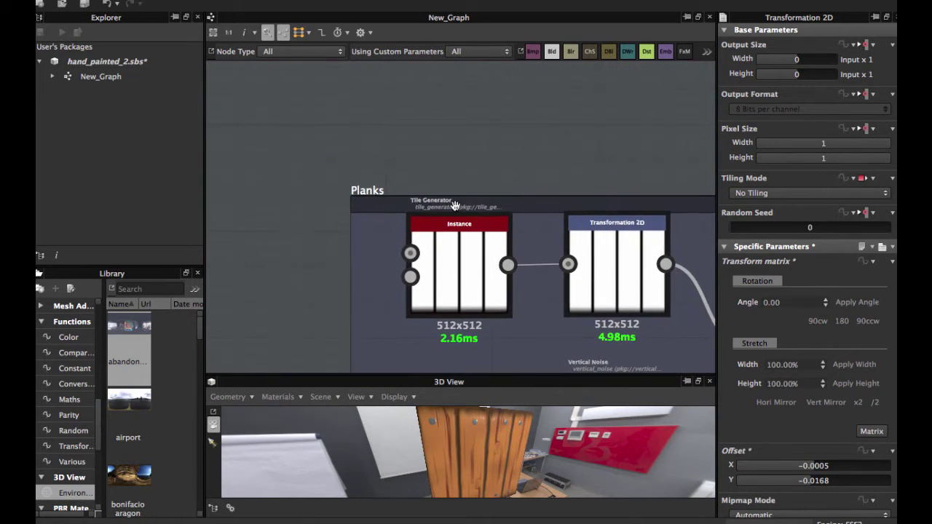
{"action": "scroll", "coordinate": [455, 206], "scroll_direction": "up", "scroll_amount": 4}
{"action": "double_click", "coordinate": [439, 253]}
{"action": "scroll", "coordinate": [437, 171], "scroll_direction": "down", "scroll_amount": 4}
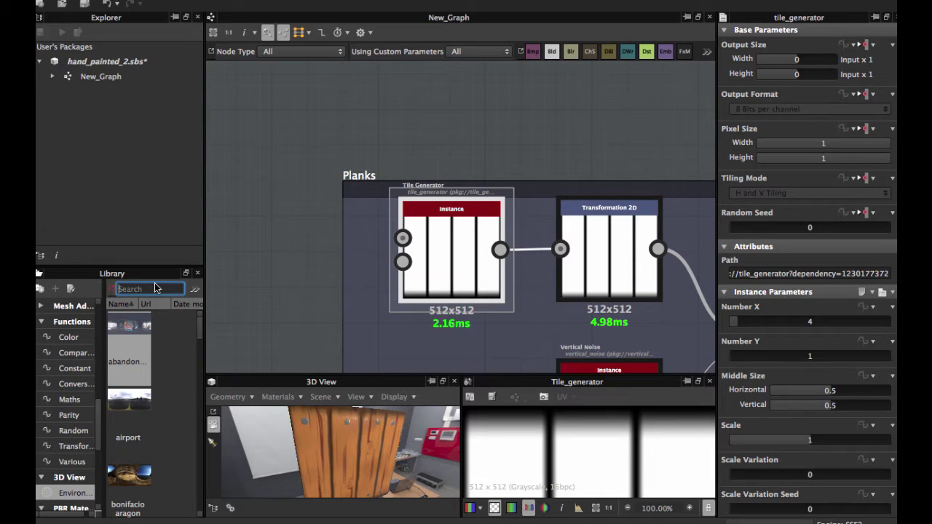
Search the library for "tile" and add a Tile Generator node to the graph outside the Planks frame
{"action": "type", "text": "tile"}
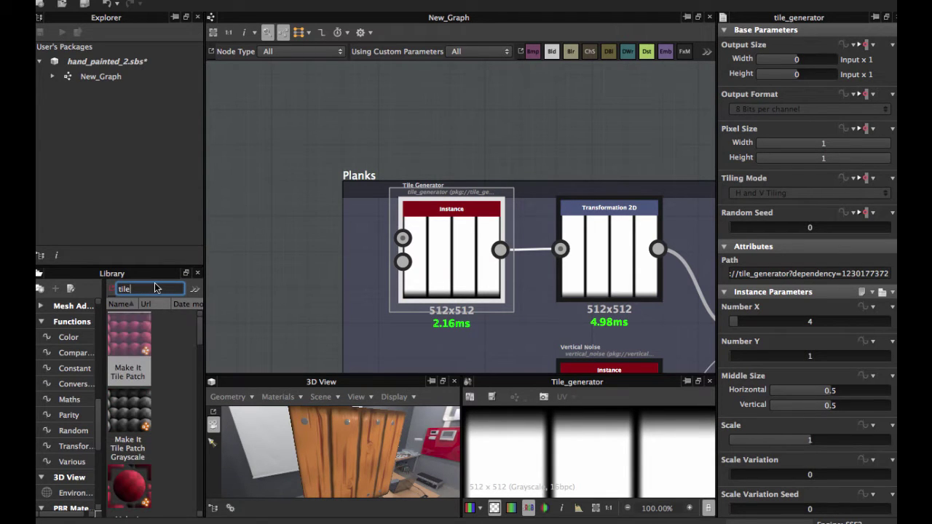
{"action": "key", "text": "Return"}
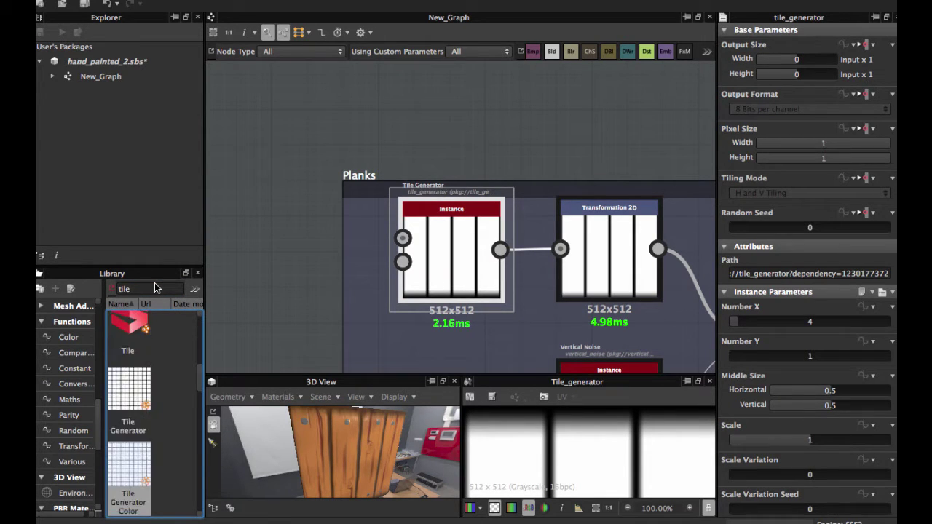
{"action": "left_click", "coordinate": [134, 331]}
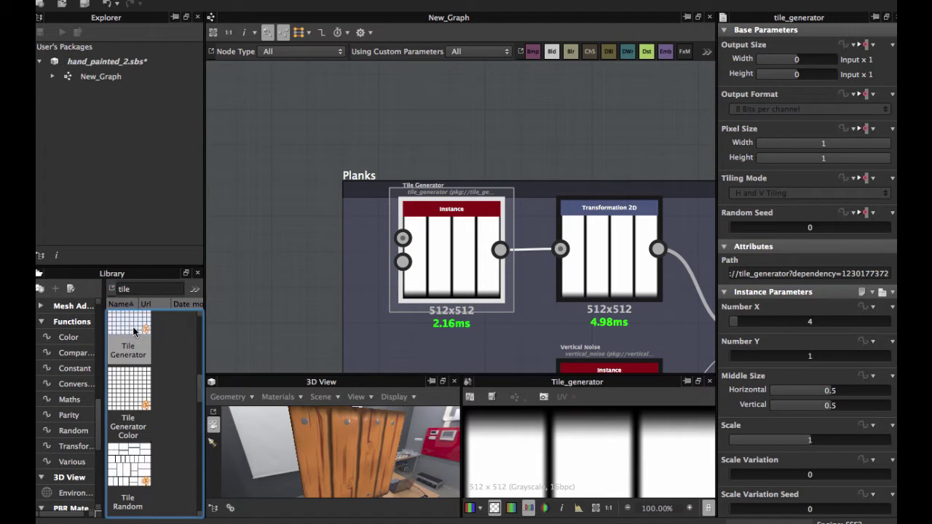
{"action": "left_click_drag", "start_coordinate": [131, 331], "coordinate": [297, 134]}
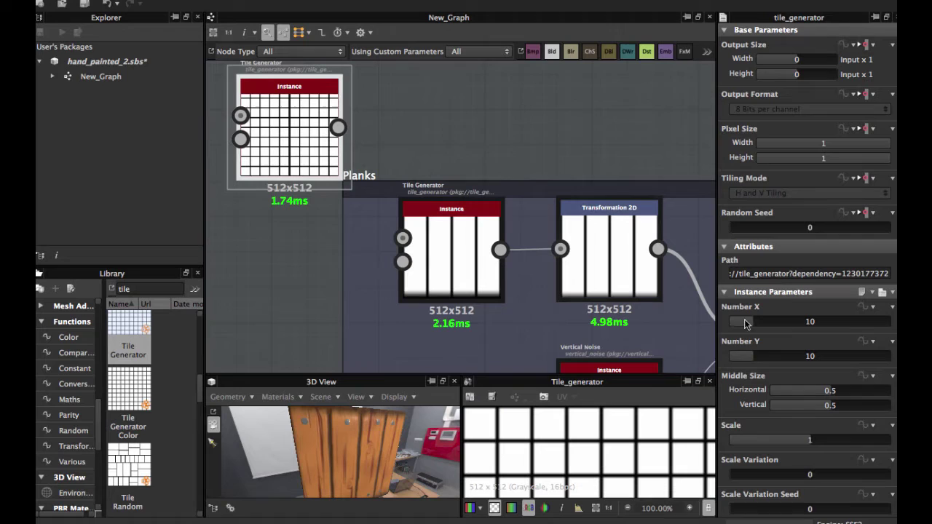
Set the new Tile Generator's Number X to 4 and Number Y to 1
{"action": "left_click_drag", "start_coordinate": [748, 326], "coordinate": [738, 326]}
{"action": "left_click_drag", "start_coordinate": [750, 361], "coordinate": [734, 358]}
{"action": "scroll", "coordinate": [417, 191], "scroll_direction": "down", "scroll_amount": 3}
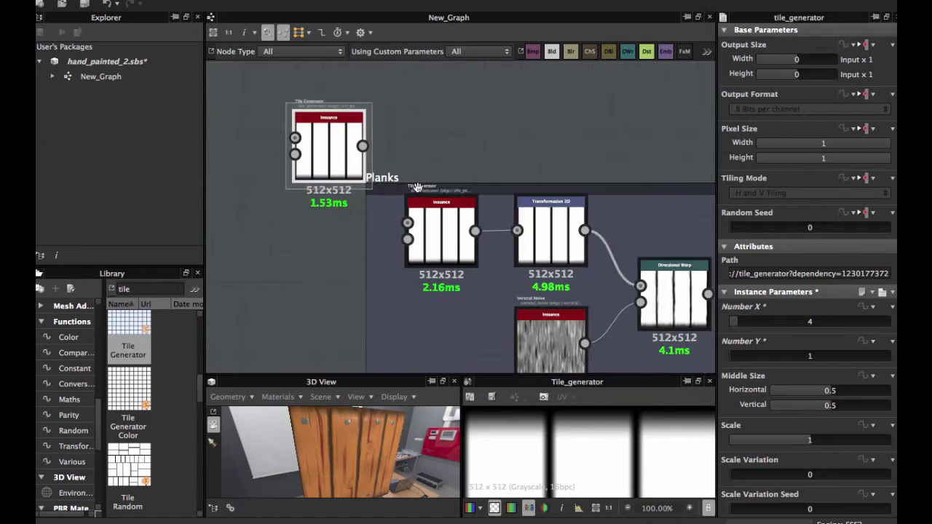
Compare the settings with the Planks Tile Generator and move the new Tile Generator node into the free space above the frame
{"action": "middle_click_drag", "start_coordinate": [429, 140], "coordinate": [460, 145]}
{"action": "left_click", "coordinate": [475, 219]}
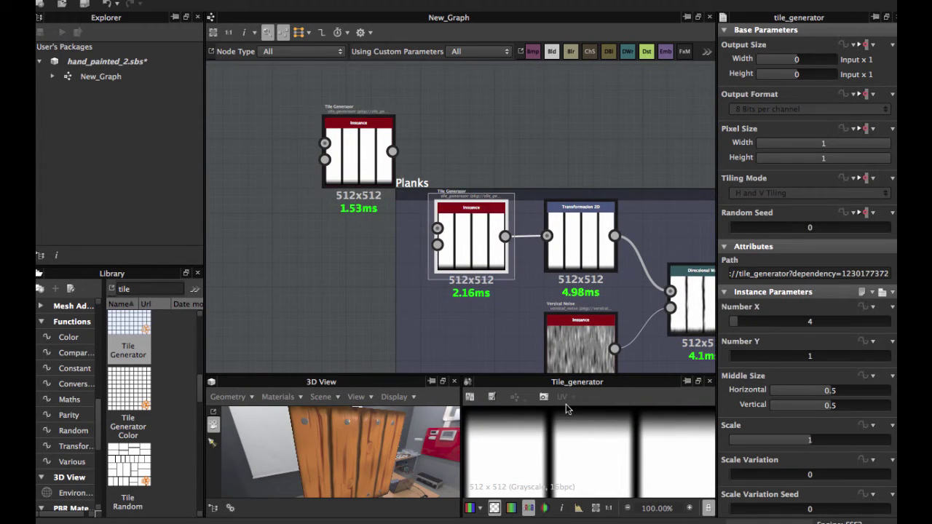
{"action": "left_click_drag", "start_coordinate": [352, 125], "coordinate": [397, 74]}
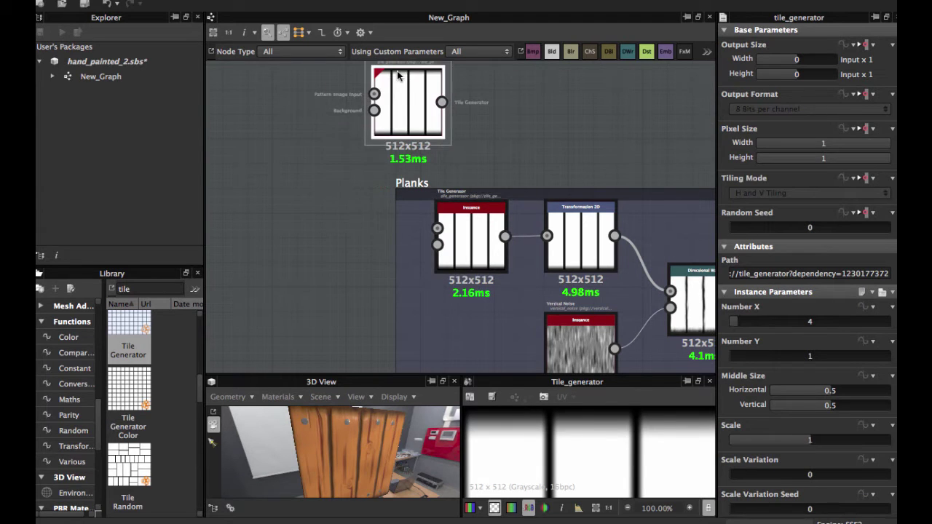
{"action": "middle_click_drag", "start_coordinate": [410, 91], "coordinate": [394, 159]}
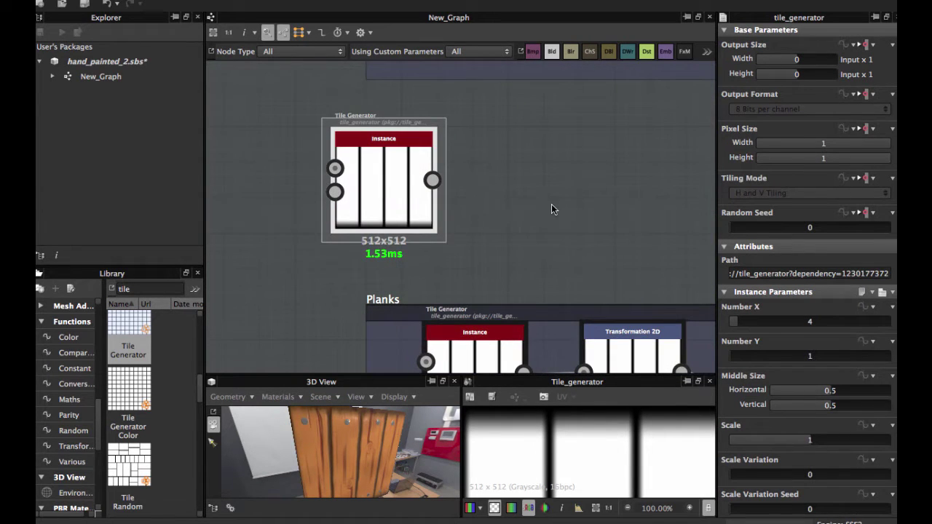
Preview the Transformation 2D node inside the Planks frame and examine how it alters the tile pattern
{"action": "middle_click_drag", "start_coordinate": [553, 208], "coordinate": [491, 139]}
{"action": "double_click", "coordinate": [530, 259]}
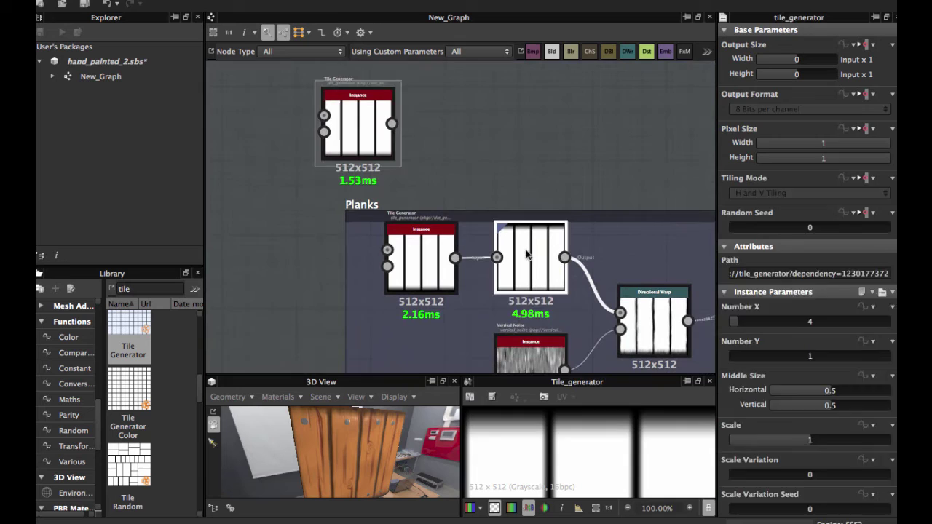
{"action": "scroll", "coordinate": [592, 435], "scroll_direction": "down", "scroll_amount": 10}
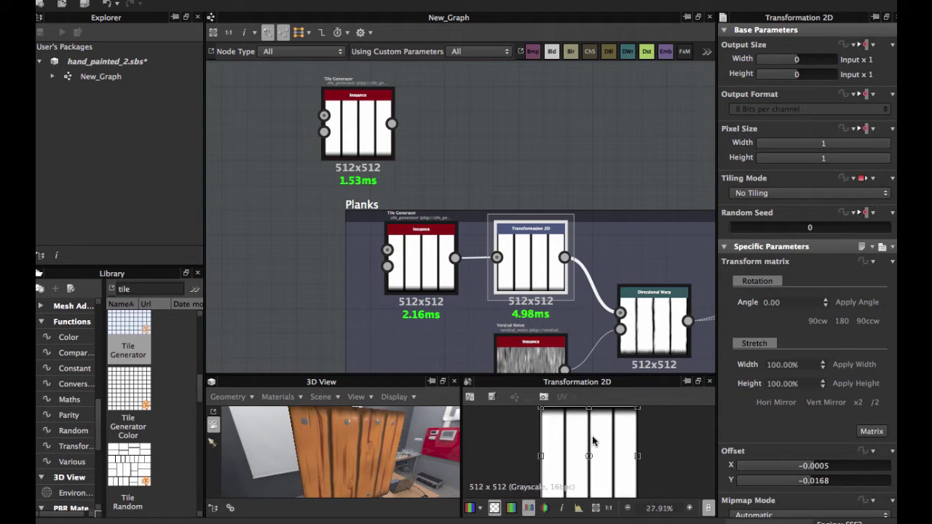
{"action": "scroll", "coordinate": [529, 293], "scroll_direction": "up", "scroll_amount": 3}
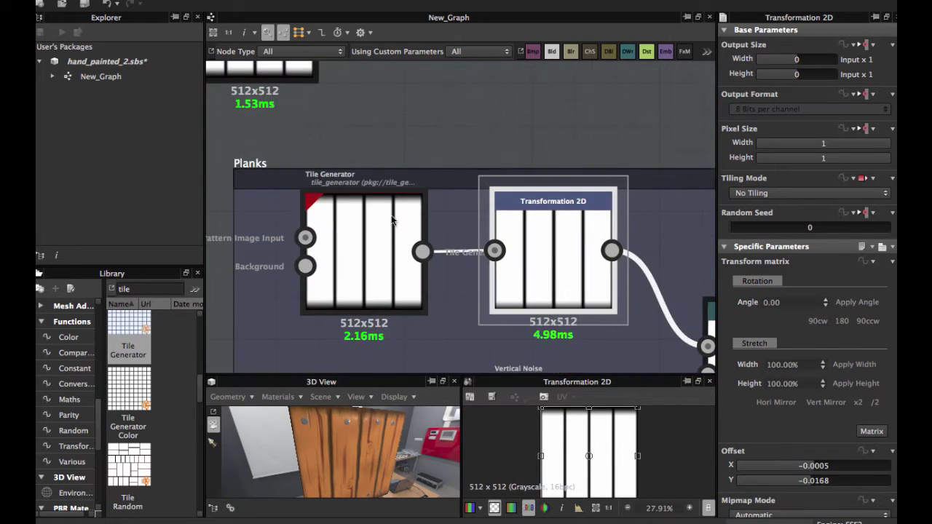
{"action": "middle_click_drag", "start_coordinate": [403, 118], "coordinate": [439, 207]}
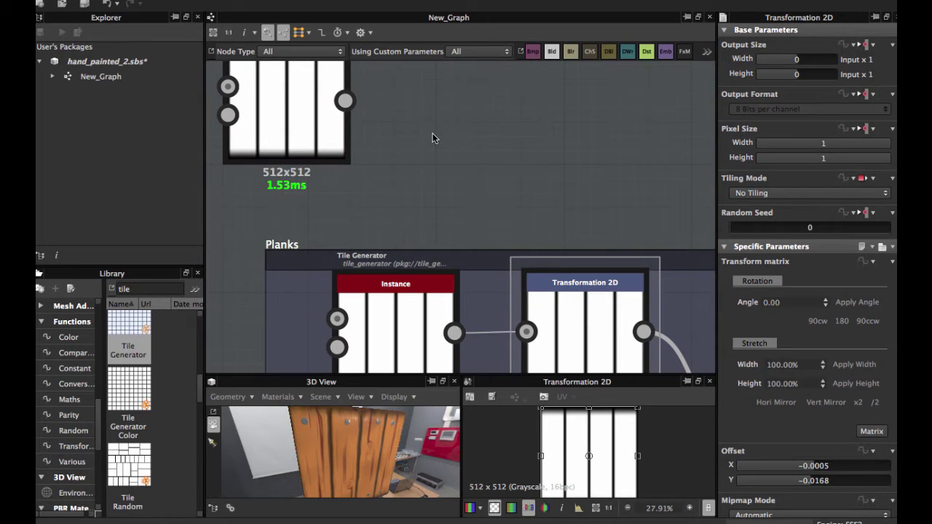
Add a Transformation 2D node connected to the output of the new Tile Generator
{"action": "left_click", "coordinate": [274, 69]}
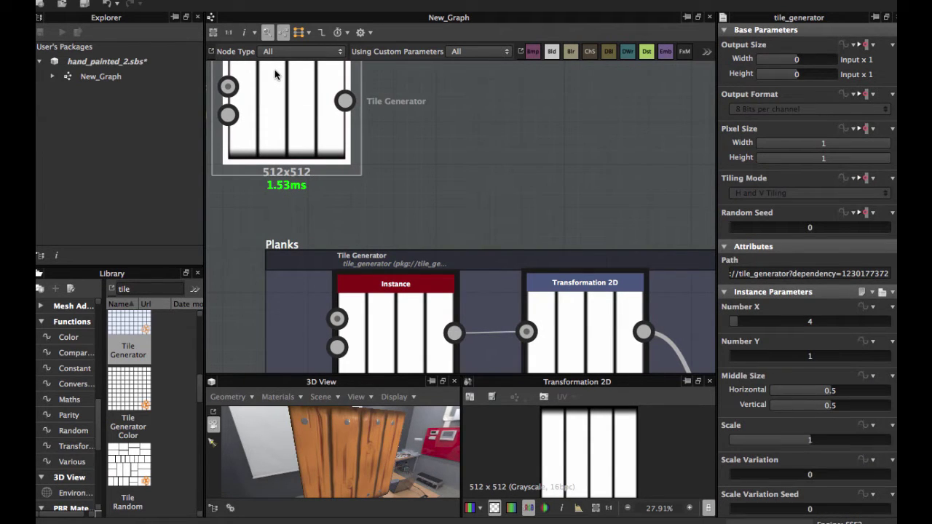
{"action": "key", "text": "space"}
{"action": "key", "text": "Down"}
{"action": "key", "text": "Down"}
{"action": "key", "text": "Down"}
{"action": "key", "text": "Down"}
{"action": "key", "text": "Down"}
{"action": "key", "text": "Down"}
{"action": "key", "text": "Down"}
{"action": "key", "text": "Down"}
{"action": "key", "text": "Down"}
{"action": "key", "text": "Down"}
{"action": "key", "text": "Down"}
{"action": "key", "text": "Down"}
{"action": "key", "text": "Down"}
{"action": "key", "text": "Down"}
{"action": "key", "text": "Down"}
{"action": "key", "text": "Down"}
{"action": "key", "text": "Down"}
{"action": "key", "text": "Down"}
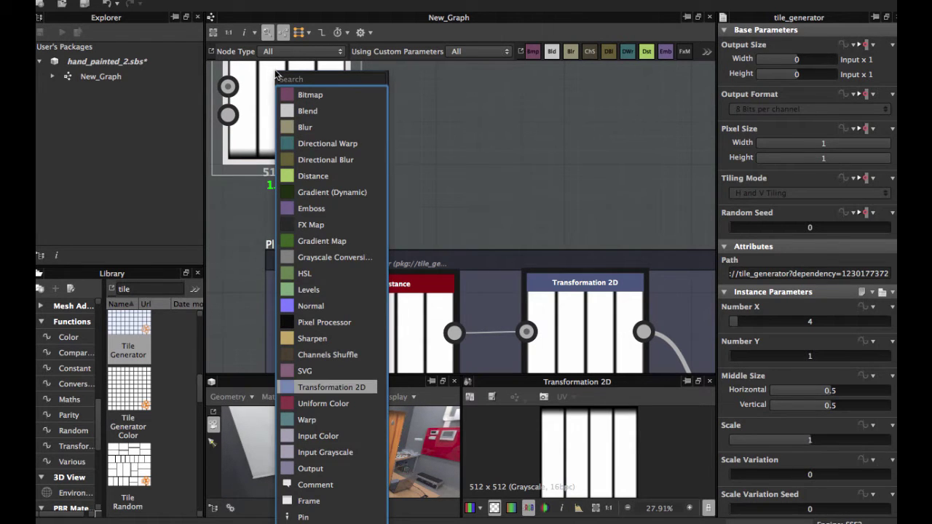
{"action": "key", "text": "Return"}
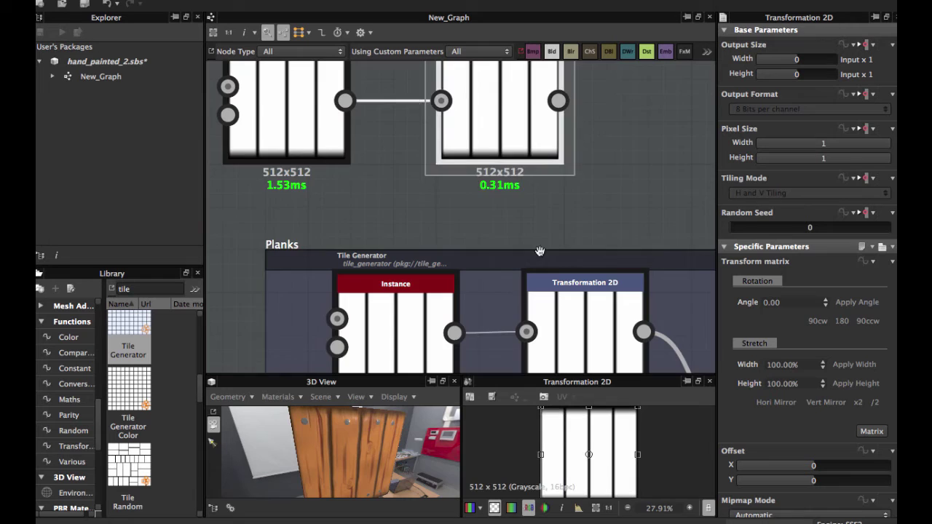
{"action": "scroll", "coordinate": [581, 295], "scroll_direction": "down", "scroll_amount": 3}
{"action": "middle_click_drag", "start_coordinate": [588, 277], "coordinate": [494, 206]}
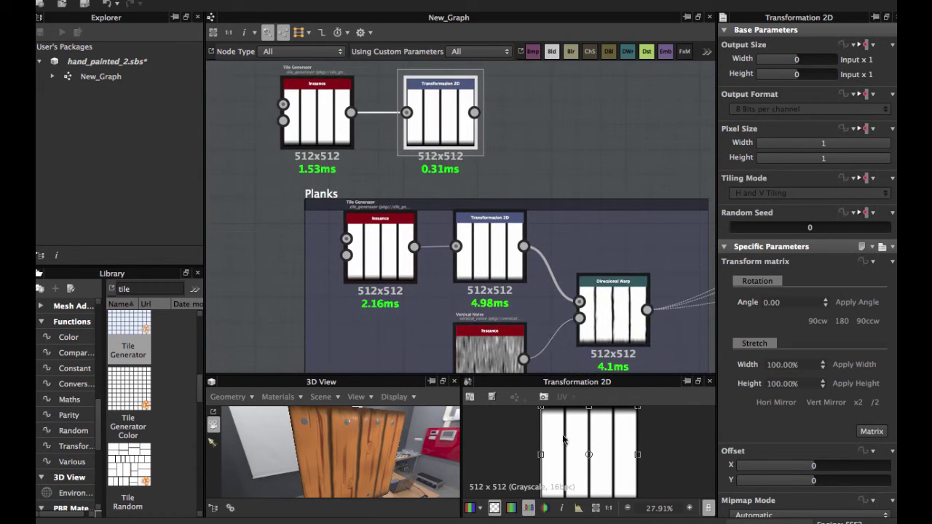
Enlarge the preview area and show the Planks frame's Transformation 2D beside the top edge of the crate
{"action": "left_click_drag", "start_coordinate": [590, 374], "coordinate": [591, 279]}
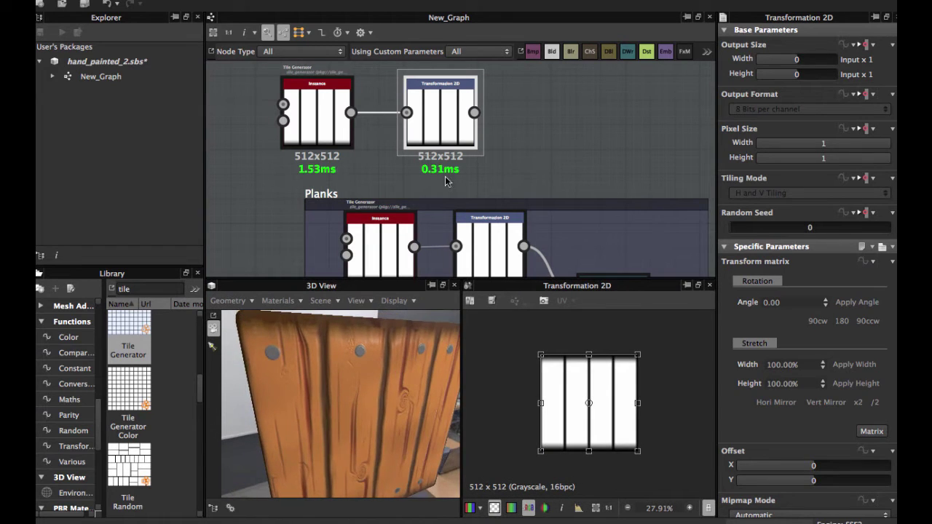
{"action": "left_click", "coordinate": [486, 218]}
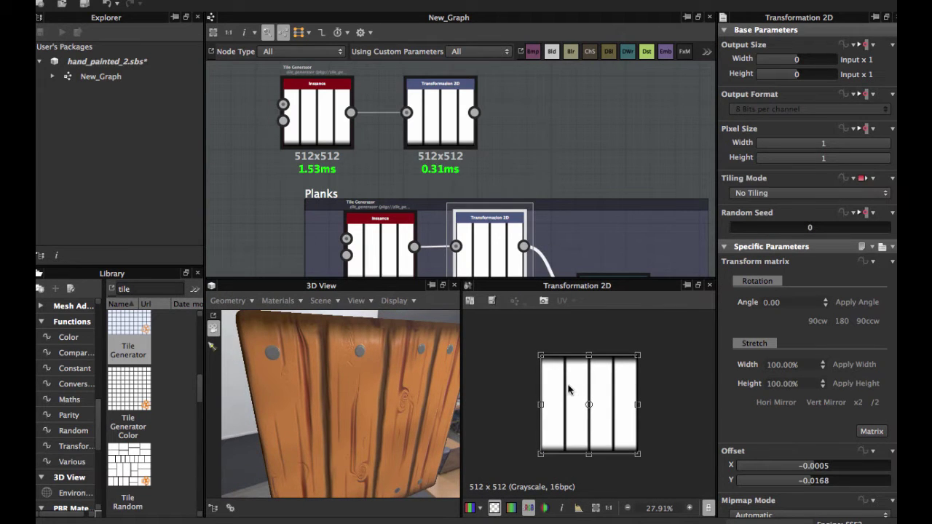
{"action": "scroll", "coordinate": [554, 393], "scroll_direction": "up", "scroll_amount": 2}
{"action": "left_click_drag", "start_coordinate": [393, 352], "coordinate": [400, 376]}
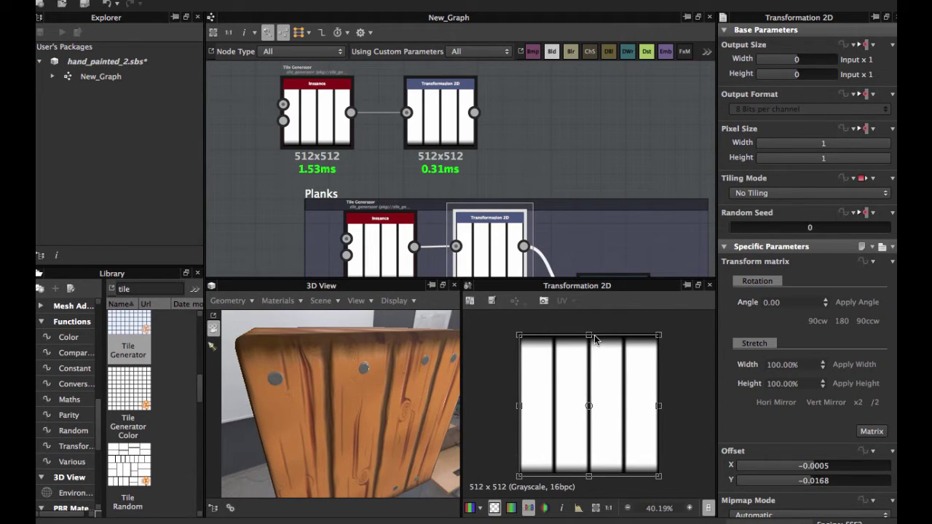
Try lowering the top edge of the Planks Transformation 2D to see its effect on the crate, and undo the change
{"action": "left_click_drag", "start_coordinate": [592, 338], "coordinate": [590, 341]}
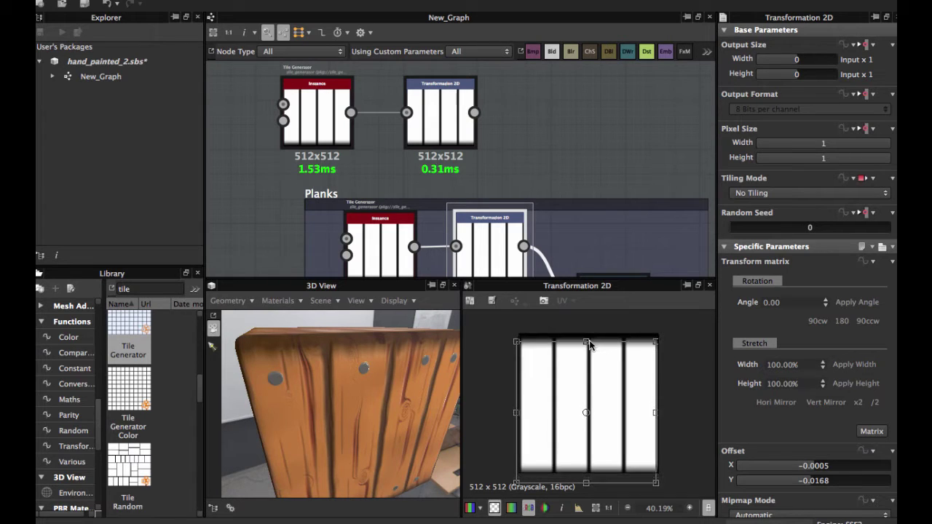
{"action": "key", "text": "ctrl+z"}
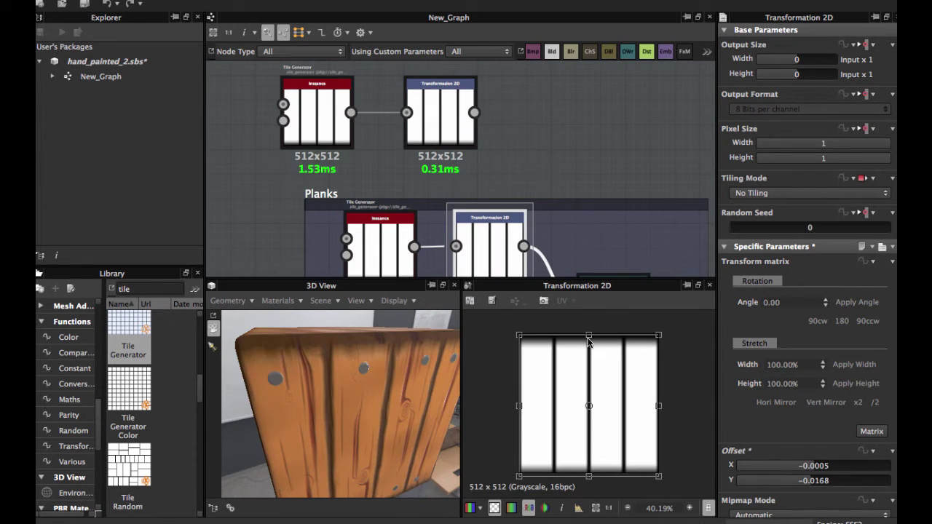
{"action": "left_click_drag", "start_coordinate": [587, 337], "coordinate": [588, 339]}
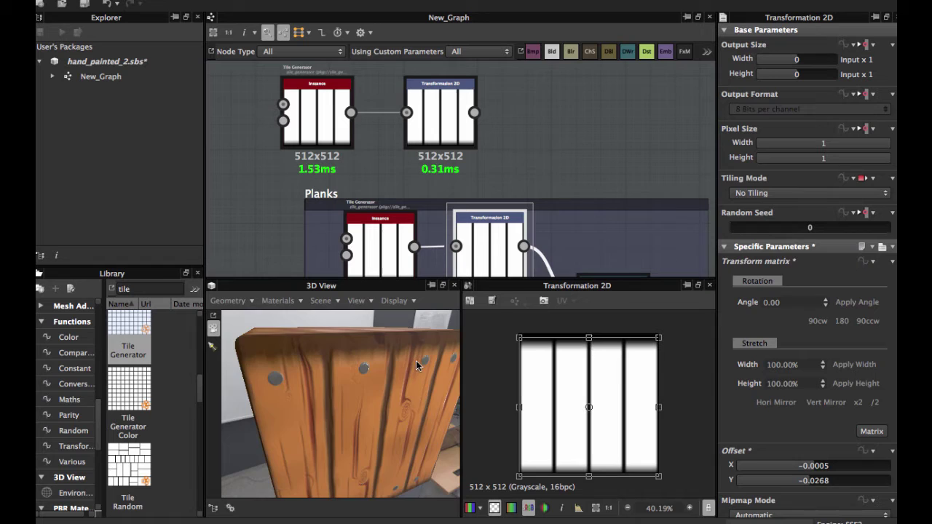
{"action": "left_click_drag", "start_coordinate": [418, 361], "coordinate": [437, 355]}
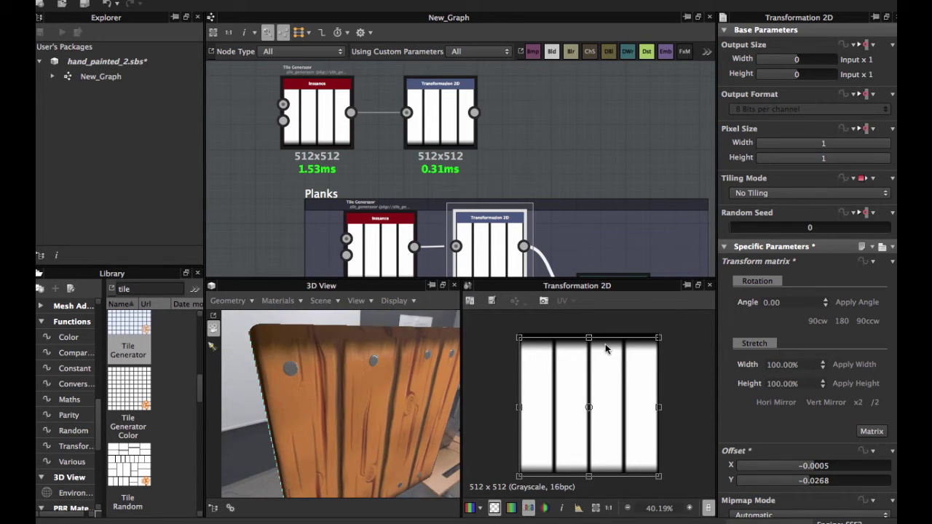
{"action": "key", "text": "ctrl+z"}
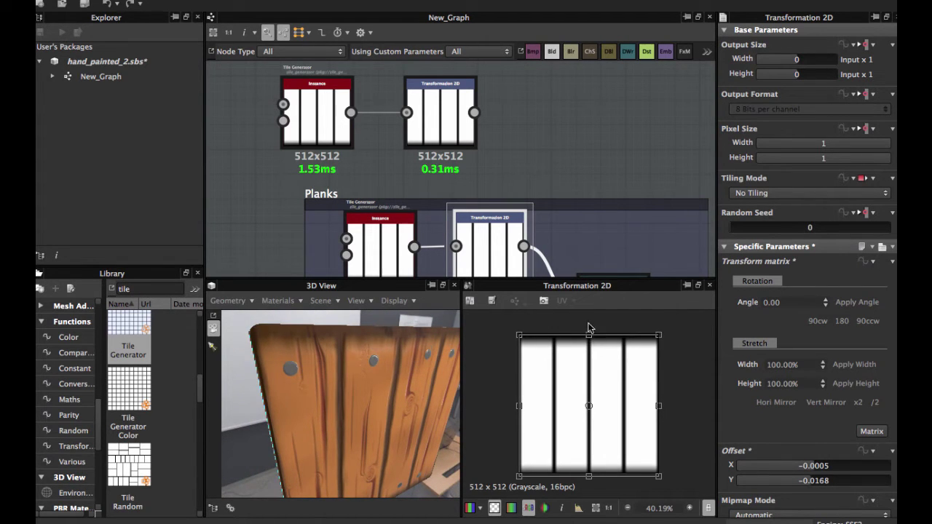
Shrink the new Transformation 2D slightly inward from its top and bottom edges to darken both plank ends
{"action": "middle_click_drag", "start_coordinate": [493, 144], "coordinate": [489, 174]}
{"action": "left_click", "coordinate": [459, 146]}
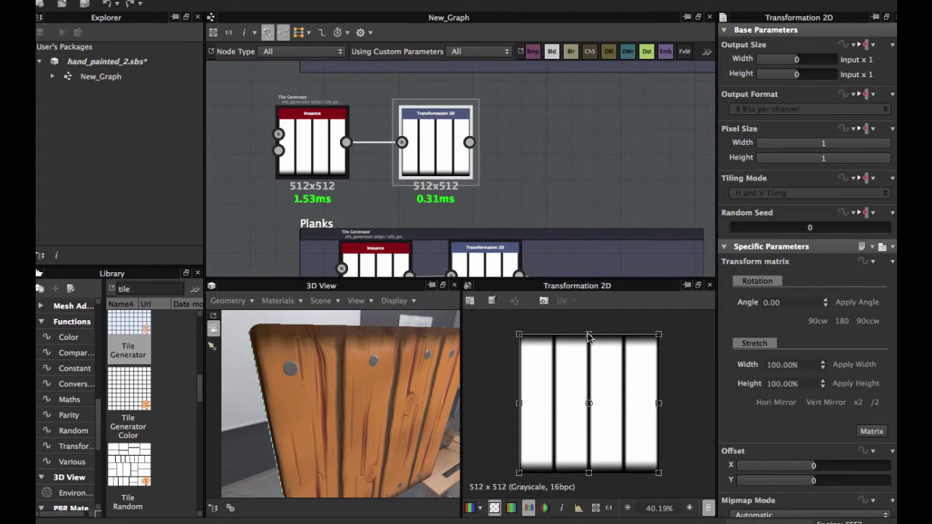
{"action": "left_click_drag", "start_coordinate": [590, 342], "coordinate": [590, 353]}
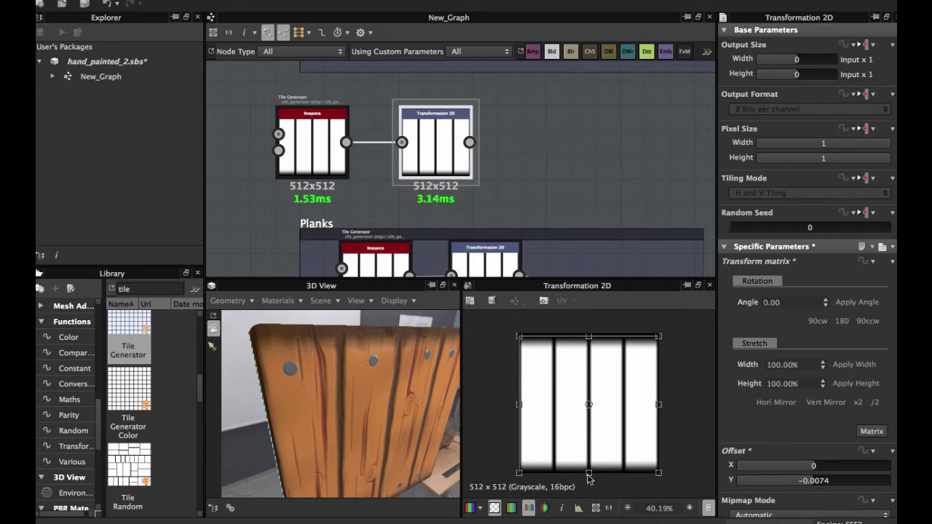
{"action": "left_click_drag", "start_coordinate": [587, 476], "coordinate": [591, 467]}
Examine the Directional Warp node in the Planks frame, its Vertical Noise input and its intensity and angle settings
{"action": "scroll", "coordinate": [541, 264], "scroll_direction": "down", "scroll_amount": 2}
{"action": "middle_click_drag", "start_coordinate": [535, 164], "coordinate": [541, 25]}
{"action": "scroll", "coordinate": [497, 124], "scroll_direction": "up", "scroll_amount": 1}
{"action": "scroll", "coordinate": [521, 140], "scroll_direction": "up", "scroll_amount": 3}
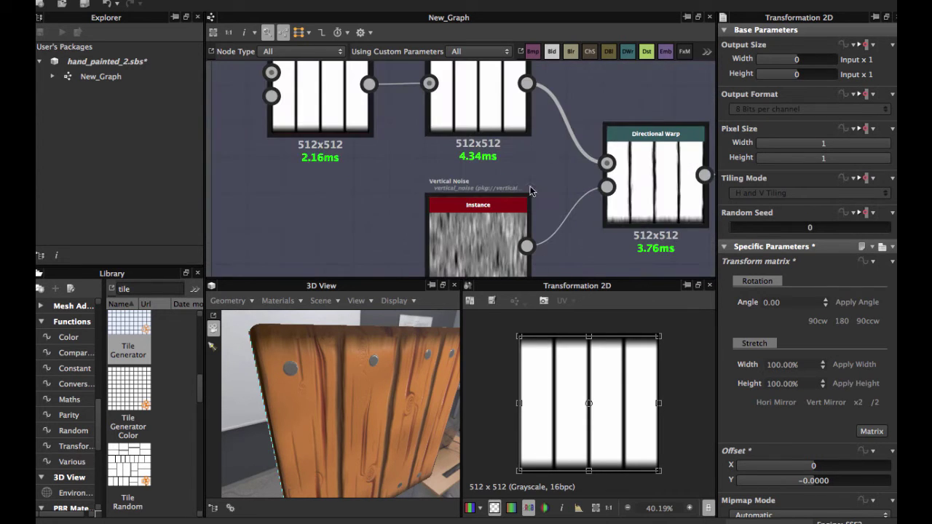
{"action": "middle_click_drag", "start_coordinate": [522, 140], "coordinate": [470, 141]}
{"action": "left_click", "coordinate": [609, 188]}
{"action": "scroll", "coordinate": [534, 157], "scroll_direction": "down", "scroll_amount": 2}
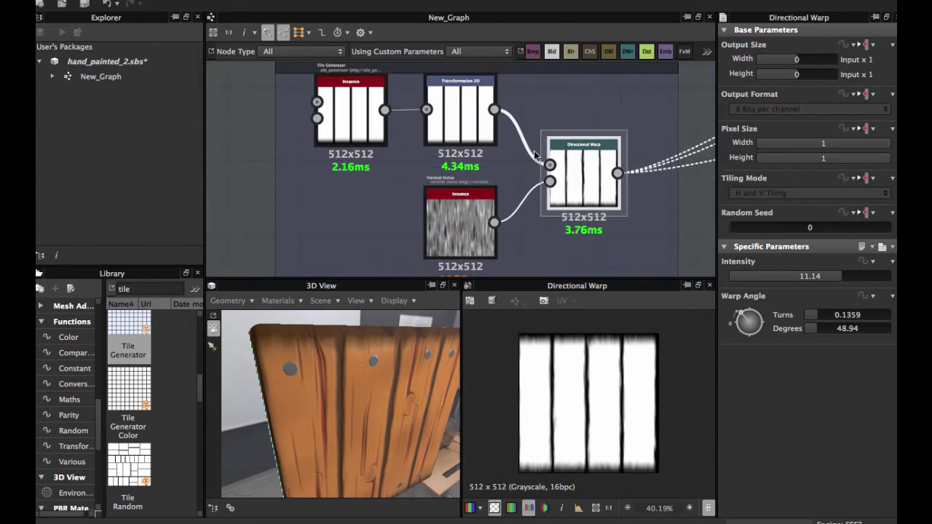
Add a Directional Warp node and place it beyond the new Transformation 2D's output
{"action": "middle_click_drag", "start_coordinate": [479, 102], "coordinate": [497, 241]}
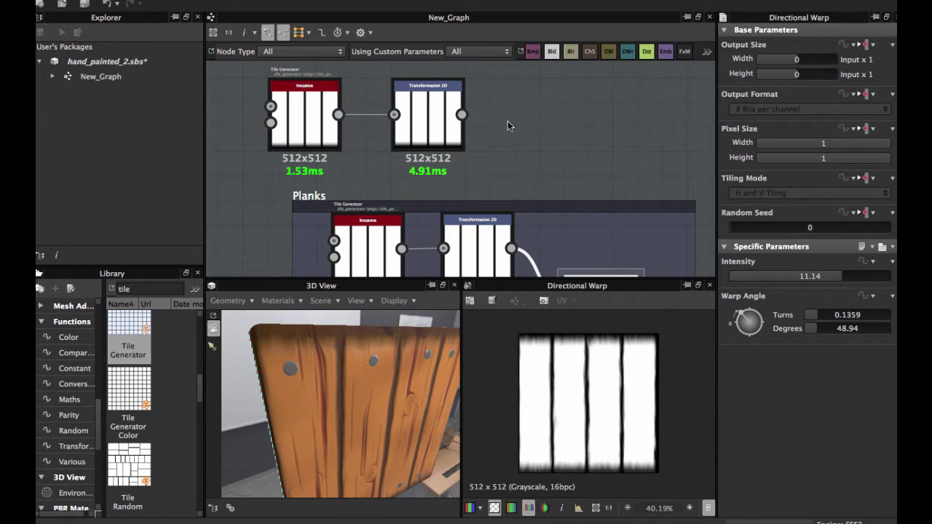
{"action": "key", "text": "space"}
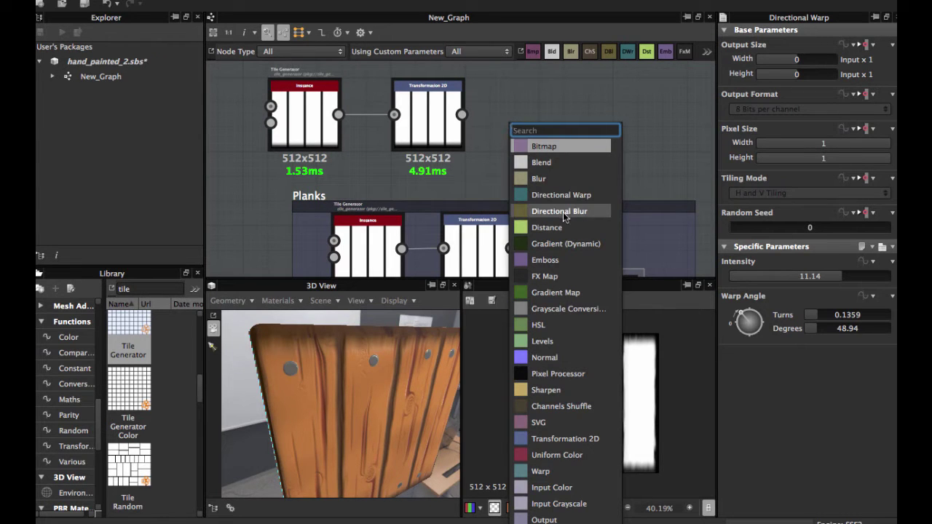
{"action": "left_click", "coordinate": [566, 191]}
{"action": "left_click_drag", "start_coordinate": [509, 119], "coordinate": [580, 142]}
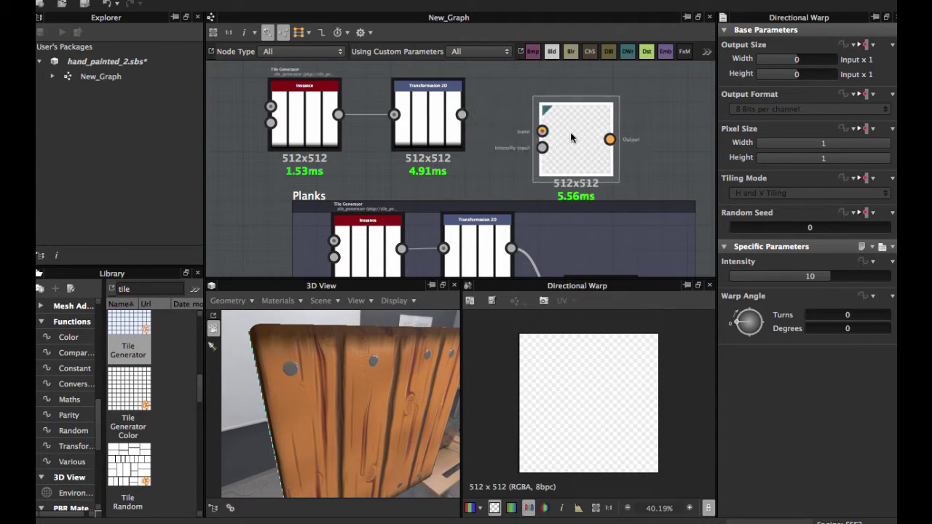
Duplicate the Vertical Noise node from the Planks frame and place the copy below the new Transformation 2D node
{"action": "scroll", "coordinate": [574, 137], "scroll_direction": "down", "scroll_amount": 3}
{"action": "middle_click_drag", "start_coordinate": [558, 197], "coordinate": [550, 95]}
{"action": "scroll", "coordinate": [518, 195], "scroll_direction": "up", "scroll_amount": 5}
{"action": "double_click", "coordinate": [506, 203]}
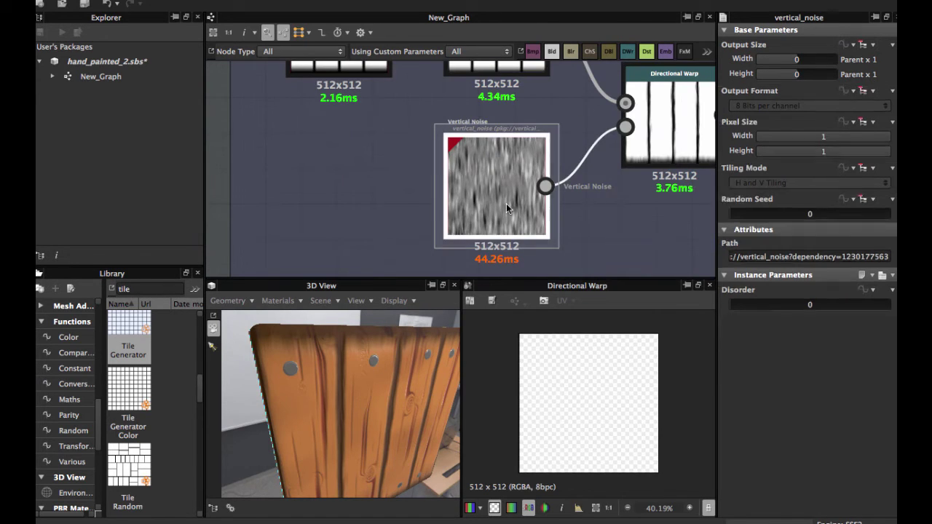
{"action": "middle_click_drag", "start_coordinate": [421, 91], "coordinate": [423, 245]}
{"action": "scroll", "coordinate": [413, 212], "scroll_direction": "down", "scroll_amount": 3}
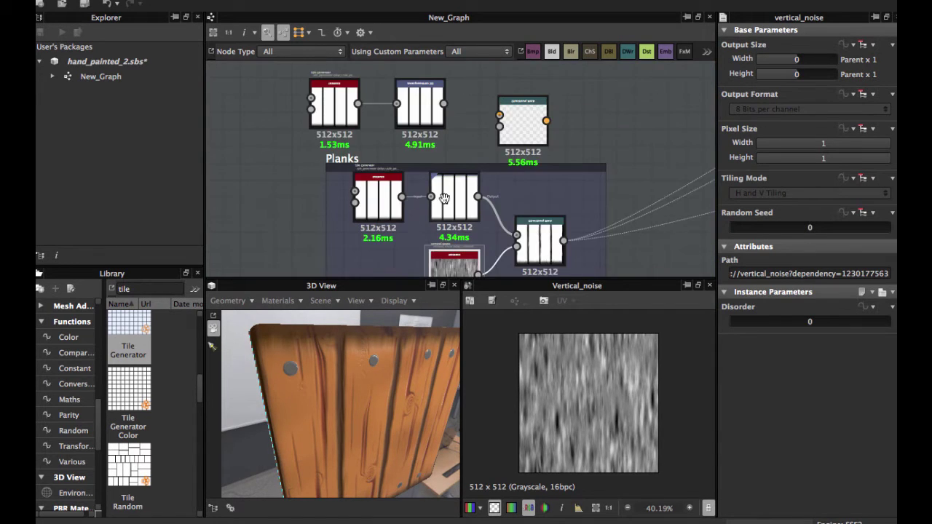
{"action": "key", "text": "super+v"}
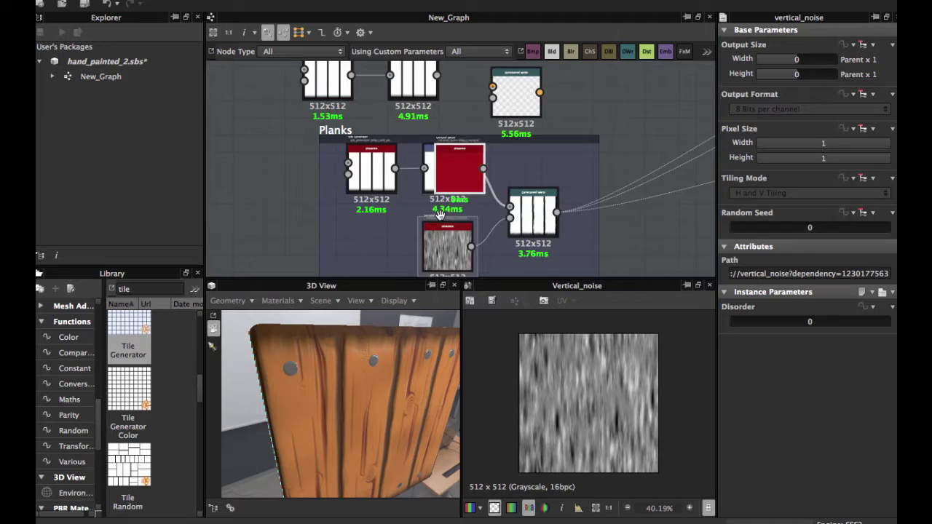
{"action": "middle_click_drag", "start_coordinate": [440, 215], "coordinate": [428, 268]}
{"action": "left_click_drag", "start_coordinate": [447, 223], "coordinate": [481, 151]}
Connect the new Transformation 2D and the copied Vertical Noise to the Directional Warp's input and intensity input, and preview the warp
{"action": "left_click_drag", "start_coordinate": [412, 165], "coordinate": [395, 197]}
{"action": "left_click_drag", "start_coordinate": [426, 127], "coordinate": [481, 140]}
{"action": "double_click", "coordinate": [501, 155]}
{"action": "scroll", "coordinate": [502, 157], "scroll_direction": "up", "scroll_amount": 3}
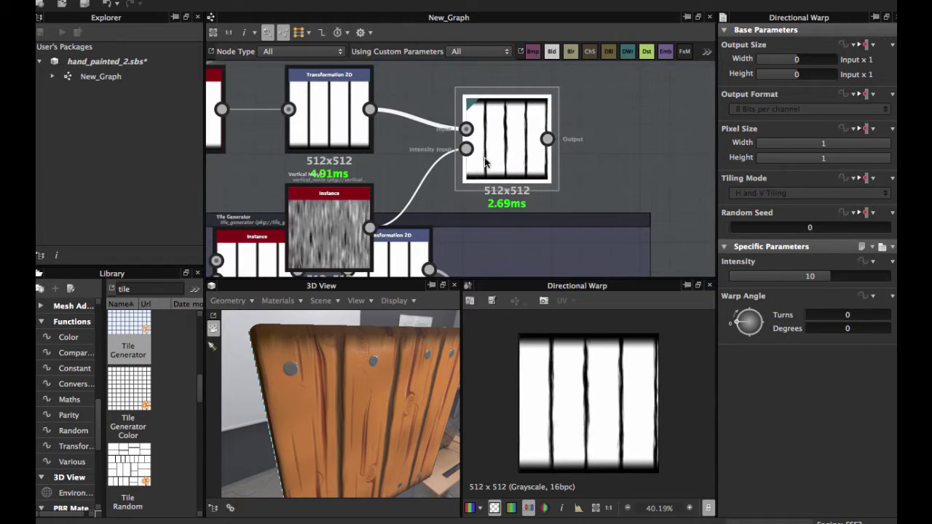
Set the new Directional Warp's angle to 38 degrees and its intensity to 14.51
{"action": "middle_click_drag", "start_coordinate": [476, 183], "coordinate": [442, 166]}
{"action": "scroll", "coordinate": [496, 218], "scroll_direction": "up", "scroll_amount": 4}
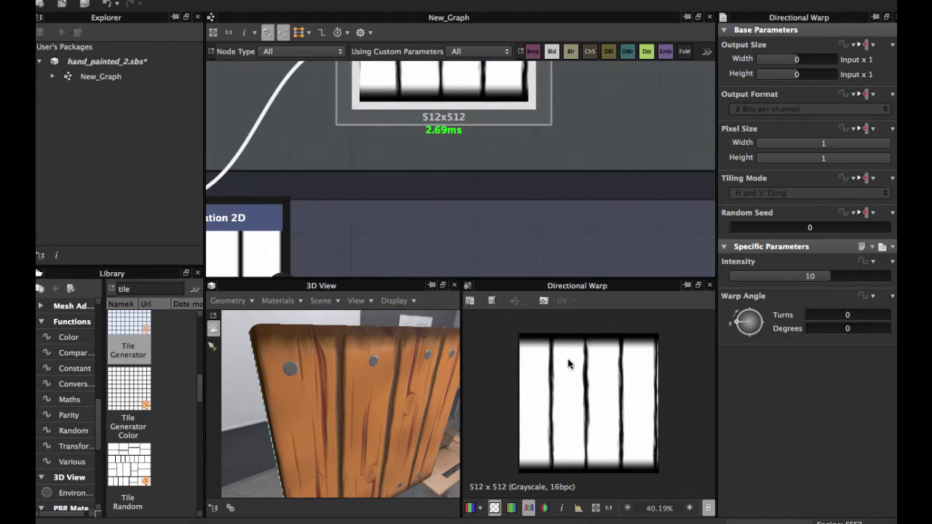
{"action": "scroll", "coordinate": [570, 364], "scroll_direction": "up", "scroll_amount": 2}
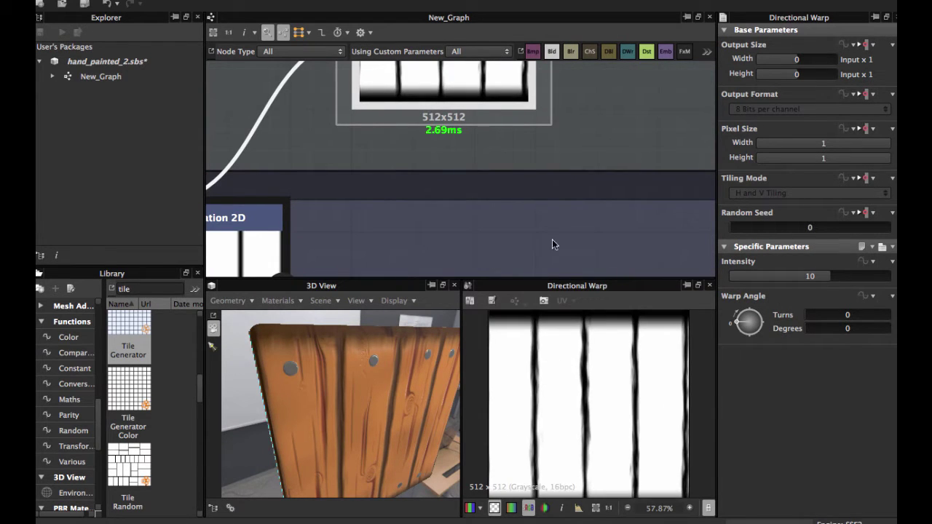
{"action": "mouse_move", "coordinate": [561, 191]}
{"action": "middle_mouse_down"}
{"action": "mouse_move", "coordinate": [568, 281]}
{"action": "mouse_move", "coordinate": [533, 293]}
{"action": "middle_mouse_up"}
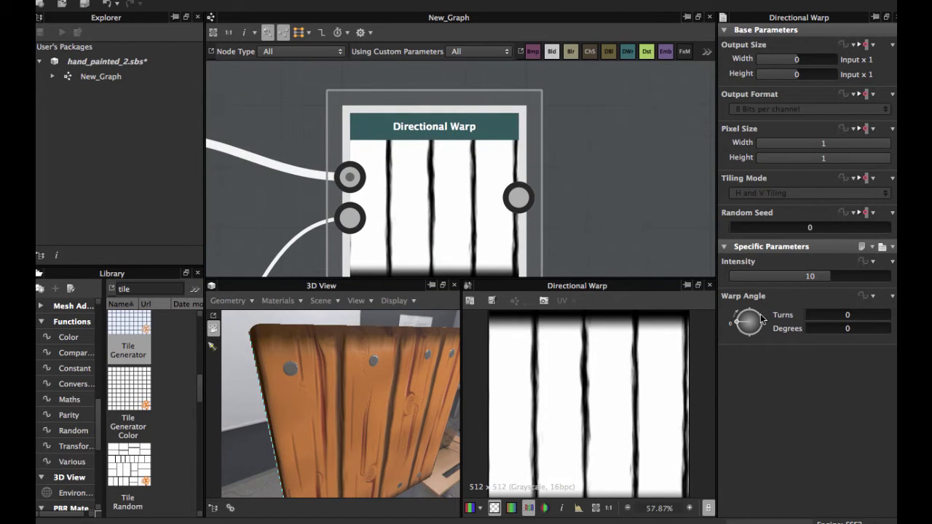
{"action": "left_click_drag", "start_coordinate": [744, 320], "coordinate": [876, 286]}
{"action": "scroll", "coordinate": [455, 184], "scroll_direction": "down", "scroll_amount": 6}
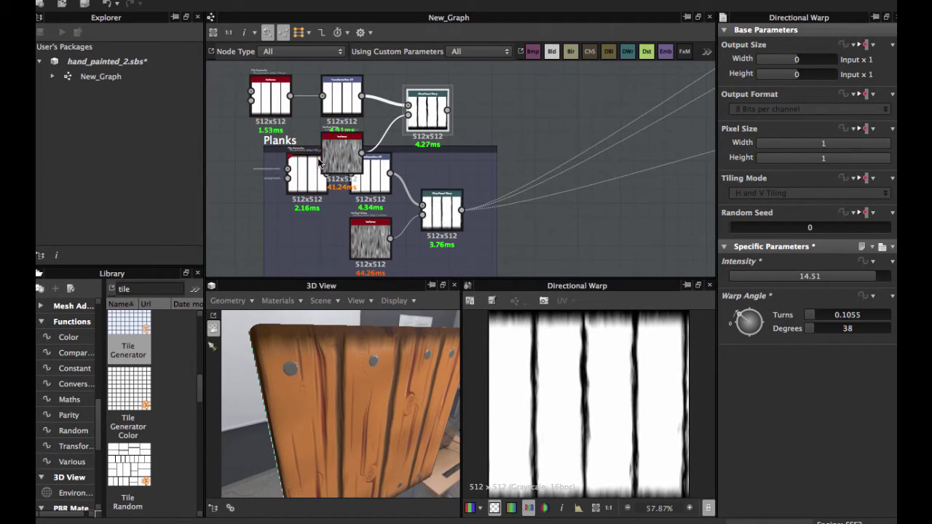
Delete the recreated chain above the Planks frame, including the Tile Generator, Transformation 2D, Directional Warp and Vertical Noise nodes
{"action": "middle_click_drag", "start_coordinate": [410, 159], "coordinate": [435, 216]}
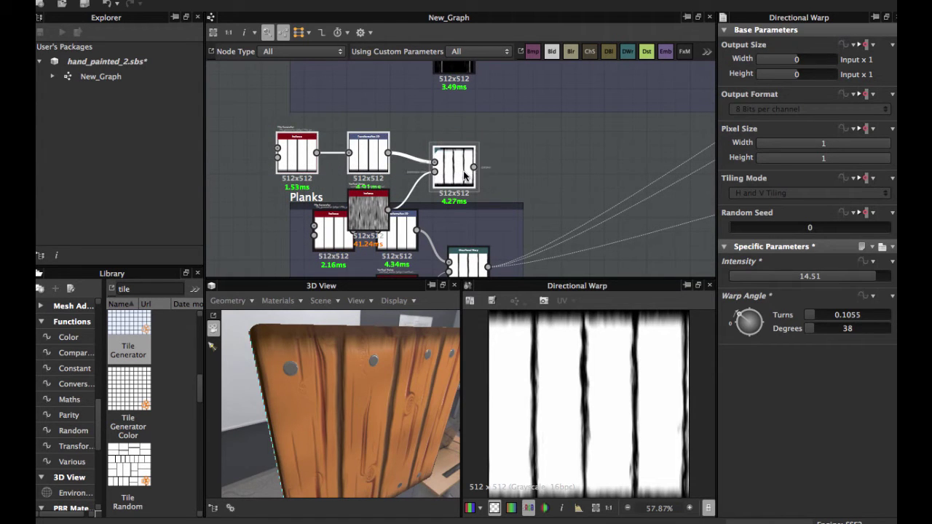
{"action": "key", "text": "Delete"}
{"action": "left_click_drag", "start_coordinate": [370, 209], "coordinate": [370, 181]}
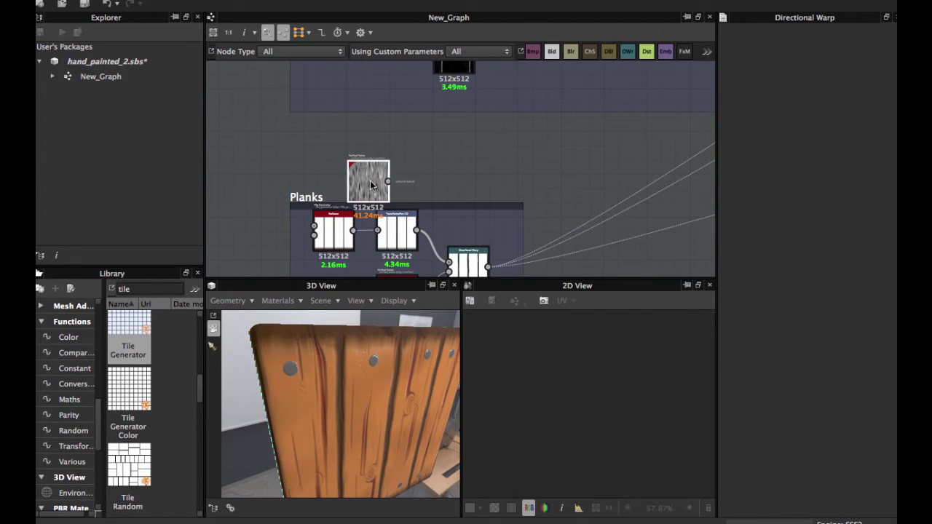
{"action": "double_click", "coordinate": [370, 181]}
{"action": "key", "text": "Delete"}
Examine the Vertical Noise node at the start of the Wood Pattern frame and its Disorder setting
{"action": "scroll", "coordinate": [383, 198], "scroll_direction": "down", "scroll_amount": 3}
{"action": "middle_click_drag", "start_coordinate": [390, 255], "coordinate": [390, 207]}
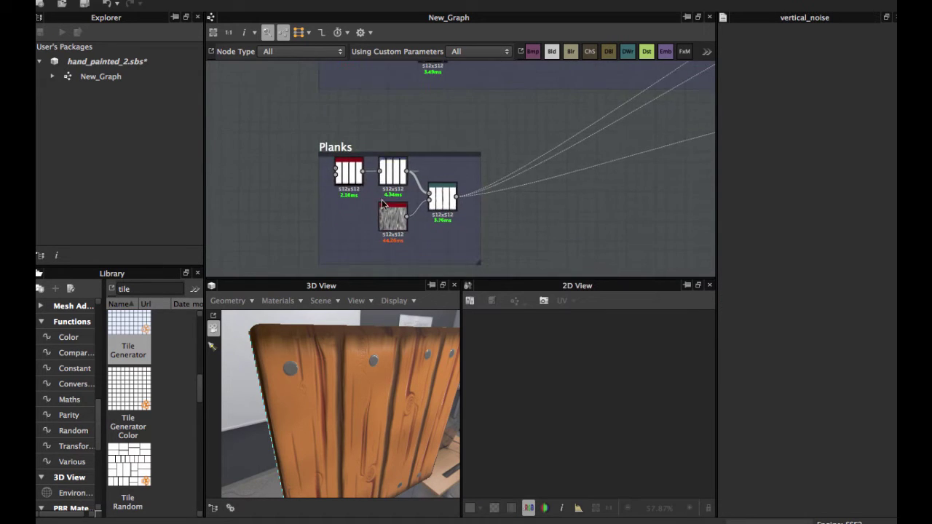
{"action": "scroll", "coordinate": [390, 206], "scroll_direction": "up", "scroll_amount": 5}
{"action": "middle_click_drag", "start_coordinate": [476, 143], "coordinate": [385, 233]}
{"action": "scroll", "coordinate": [455, 170], "scroll_direction": "down", "scroll_amount": 2}
{"action": "middle_click_drag", "start_coordinate": [570, 164], "coordinate": [545, 208]}
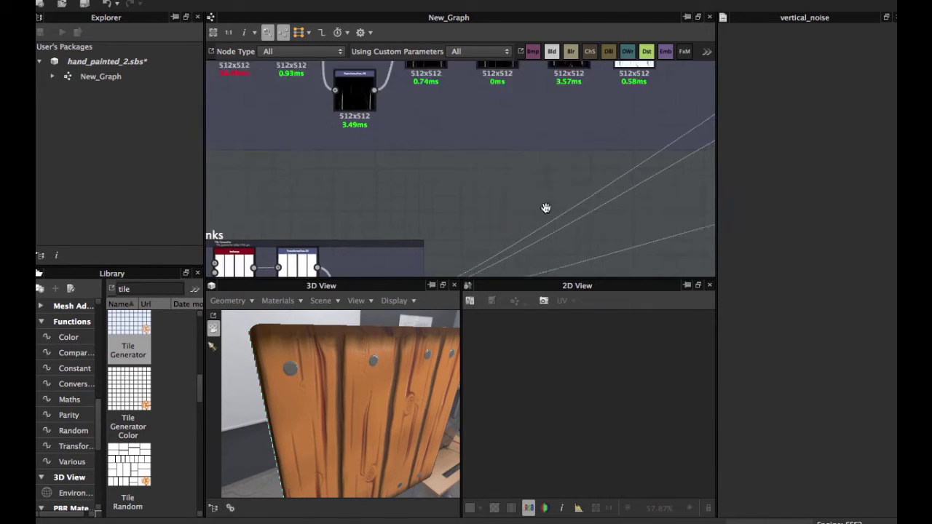
{"action": "middle_click_drag", "start_coordinate": [455, 116], "coordinate": [492, 196]}
{"action": "mouse_move", "coordinate": [430, 170]}
{"action": "middle_mouse_down"}
{"action": "mouse_move", "coordinate": [494, 196]}
{"action": "mouse_move", "coordinate": [440, 180]}
{"action": "middle_mouse_up"}
{"action": "scroll", "coordinate": [440, 180], "scroll_direction": "down", "scroll_amount": 3}
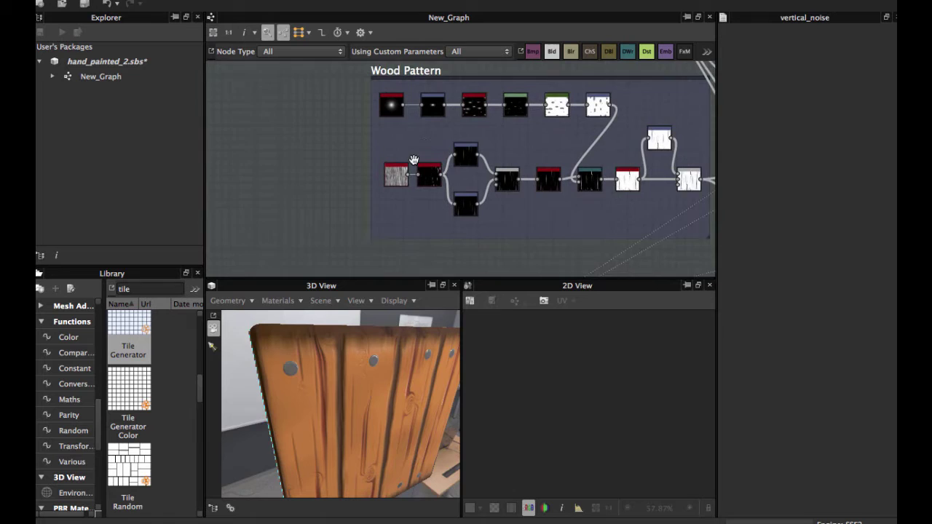
{"action": "middle_click_drag", "start_coordinate": [417, 139], "coordinate": [399, 168]}
{"action": "scroll", "coordinate": [399, 169], "scroll_direction": "up", "scroll_amount": 3}
{"action": "scroll", "coordinate": [399, 169], "scroll_direction": "up", "scroll_amount": 1}
{"action": "middle_click_drag", "start_coordinate": [411, 111], "coordinate": [420, 78]}
{"action": "middle_click_drag", "start_coordinate": [420, 229], "coordinate": [429, 174]}
{"action": "scroll", "coordinate": [404, 161], "scroll_direction": "up", "scroll_amount": 3}
{"action": "scroll", "coordinate": [374, 174], "scroll_direction": "up", "scroll_amount": 3}
{"action": "double_click", "coordinate": [374, 174]}
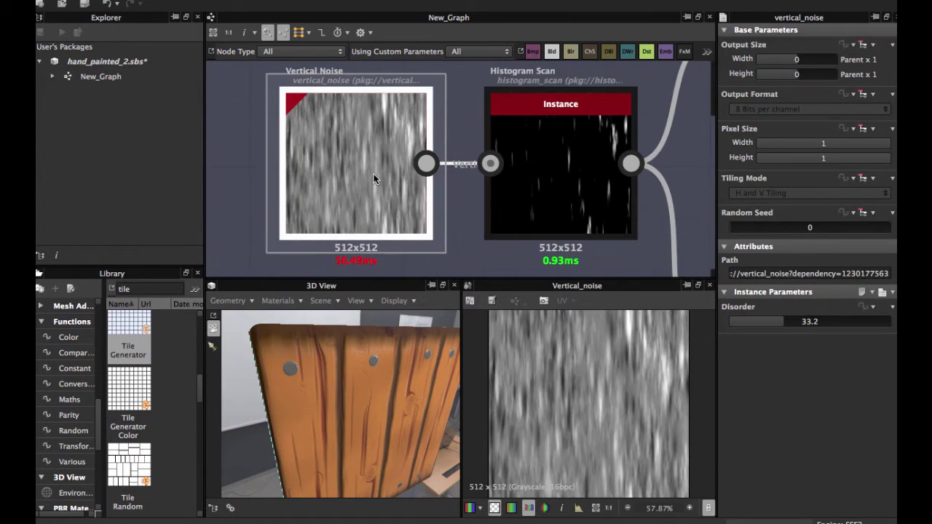
Duplicate the Wood Pattern frame's Vertical Noise node and place the copy in the empty area below that frame
{"action": "scroll", "coordinate": [373, 173], "scroll_direction": "down", "scroll_amount": 3}
{"action": "middle_click_drag", "start_coordinate": [373, 176], "coordinate": [397, 153]}
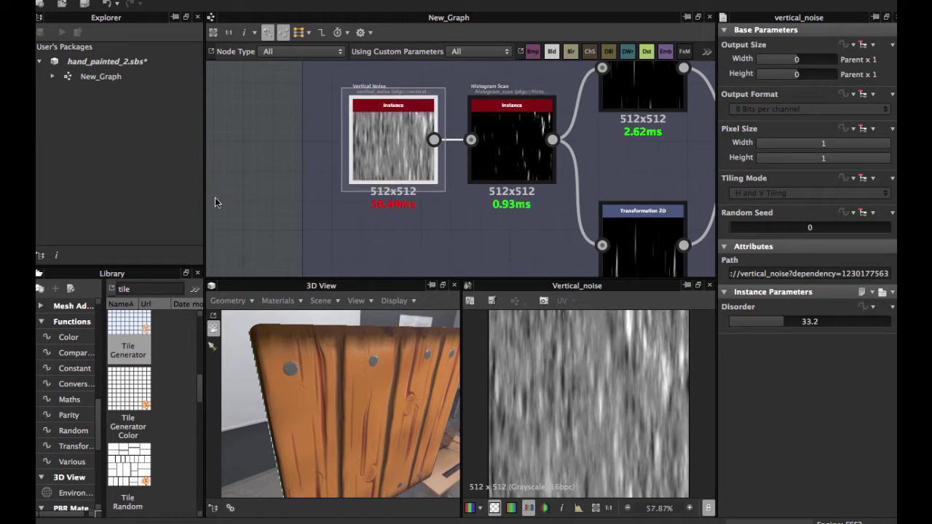
{"action": "middle_click_drag", "start_coordinate": [330, 195], "coordinate": [323, 202]}
{"action": "scroll", "coordinate": [331, 186], "scroll_direction": "down", "scroll_amount": 2}
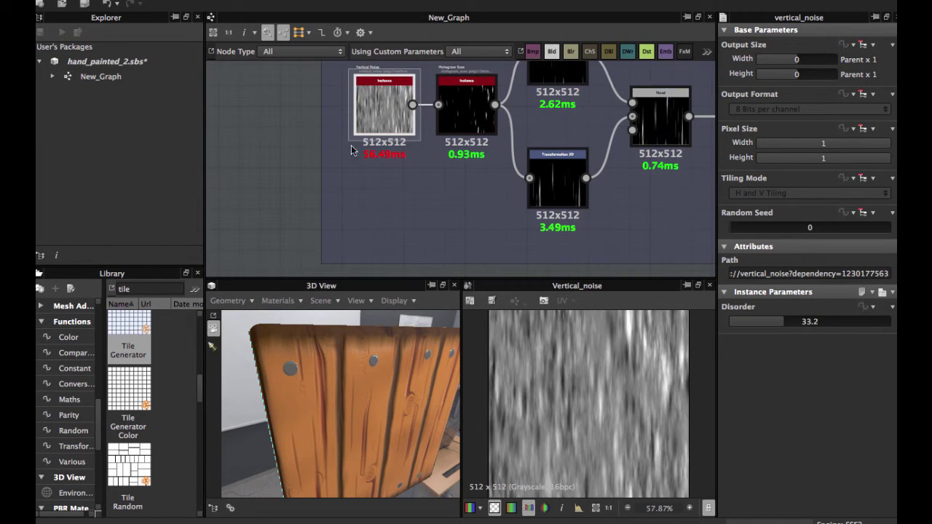
{"action": "key", "text": "ctrl+d"}
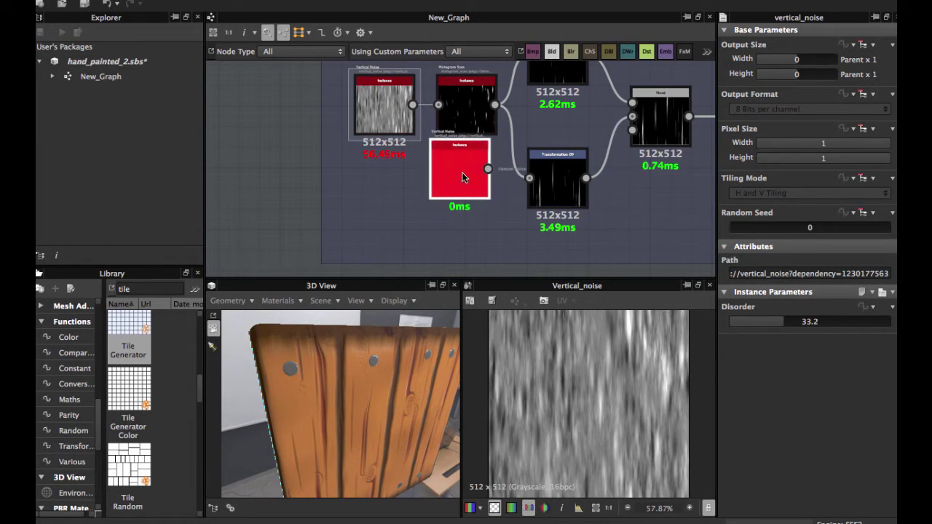
{"action": "left_click_drag", "start_coordinate": [462, 175], "coordinate": [263, 221]}
{"action": "middle_click_drag", "start_coordinate": [291, 219], "coordinate": [285, 175]}
{"action": "left_click_drag", "start_coordinate": [264, 191], "coordinate": [293, 271]}
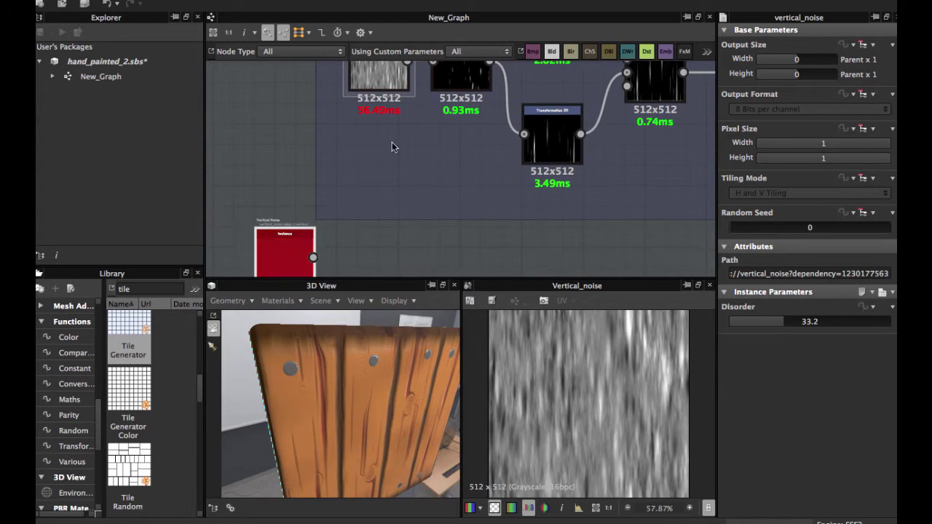
Connect a Histogram Scan node to the duplicated Vertical Noise and set its Position to 0.23
{"action": "scroll", "coordinate": [330, 245], "scroll_direction": "down", "scroll_amount": 5}
{"action": "scroll", "coordinate": [338, 233], "scroll_direction": "up", "scroll_amount": 6}
{"action": "left_click", "coordinate": [360, 182]}
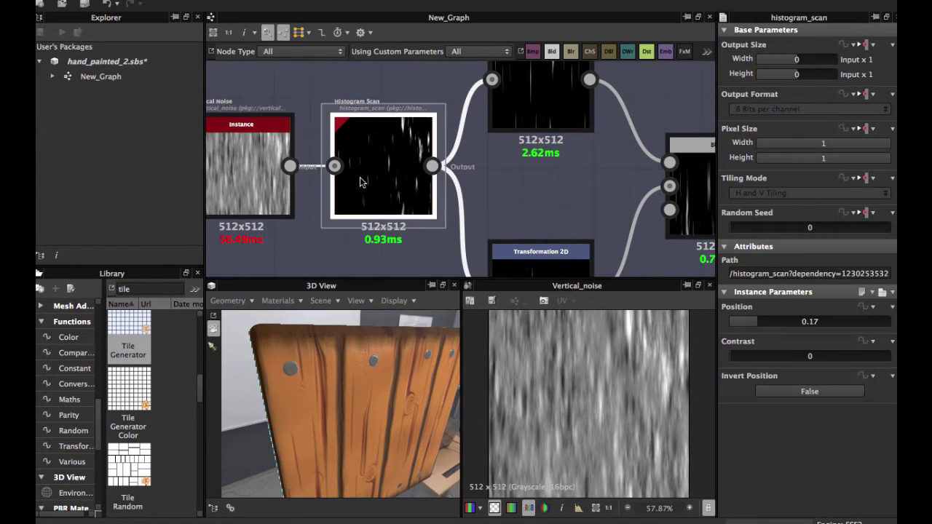
{"action": "double_click", "coordinate": [360, 182]}
{"action": "scroll", "coordinate": [355, 187], "scroll_direction": "down", "scroll_amount": 4}
{"action": "middle_click_drag", "start_coordinate": [337, 220], "coordinate": [369, 136]}
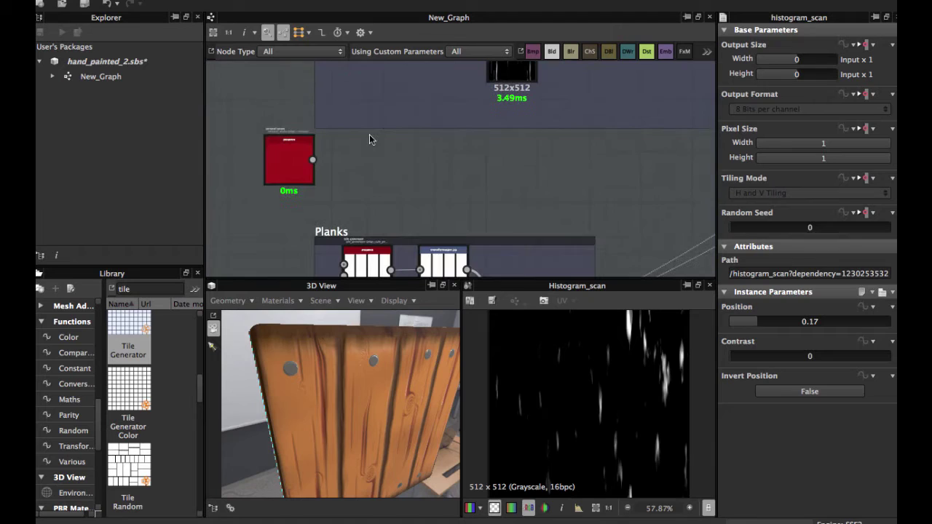
{"action": "double_click", "coordinate": [308, 161]}
{"action": "left_click_drag", "start_coordinate": [312, 160], "coordinate": [309, 166]}
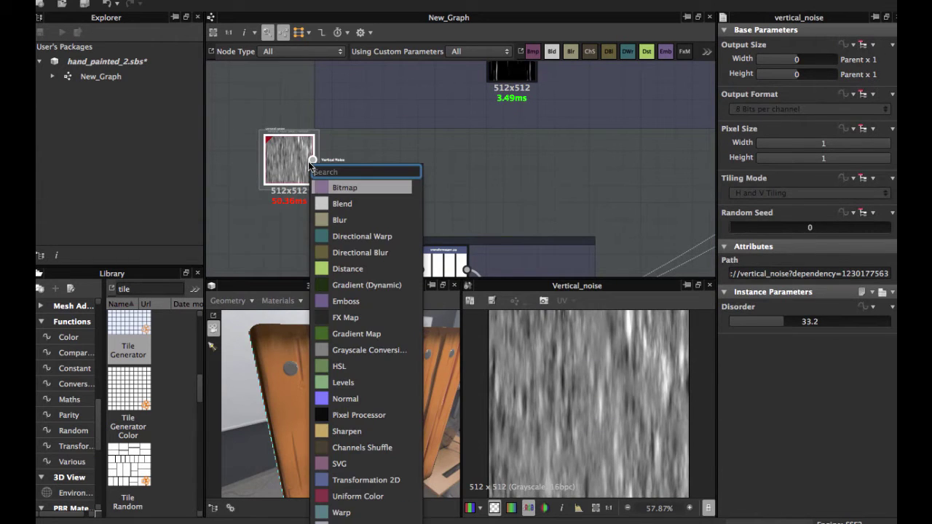
{"action": "type", "text": "his"}
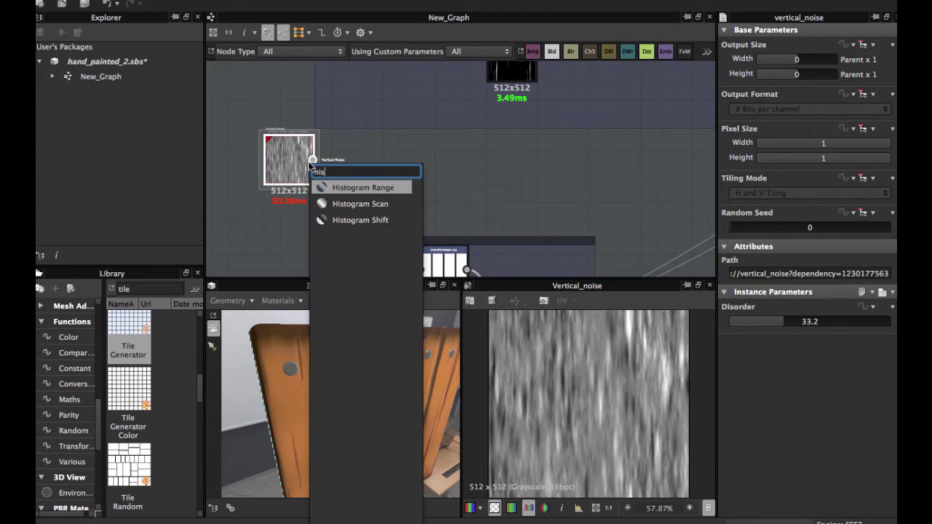
{"action": "left_click", "coordinate": [360, 204]}
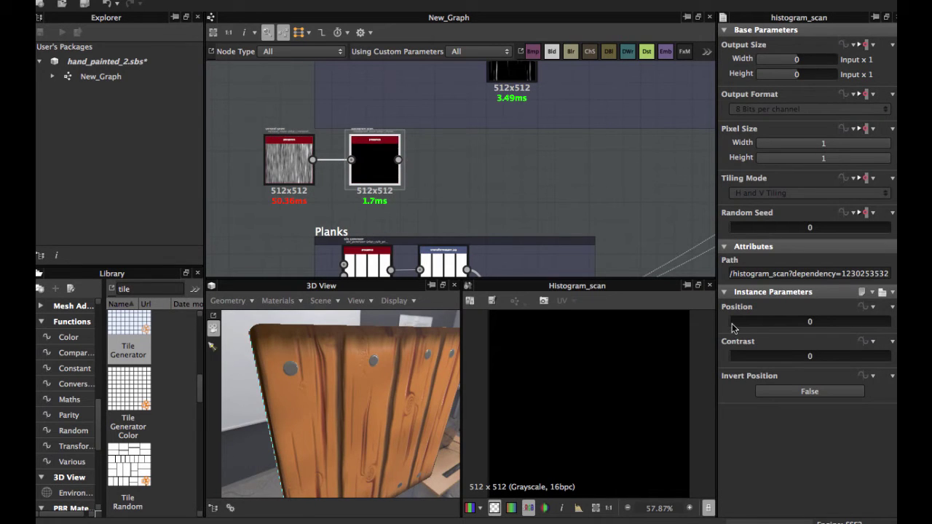
{"action": "left_click_drag", "start_coordinate": [731, 324], "coordinate": [766, 323]}
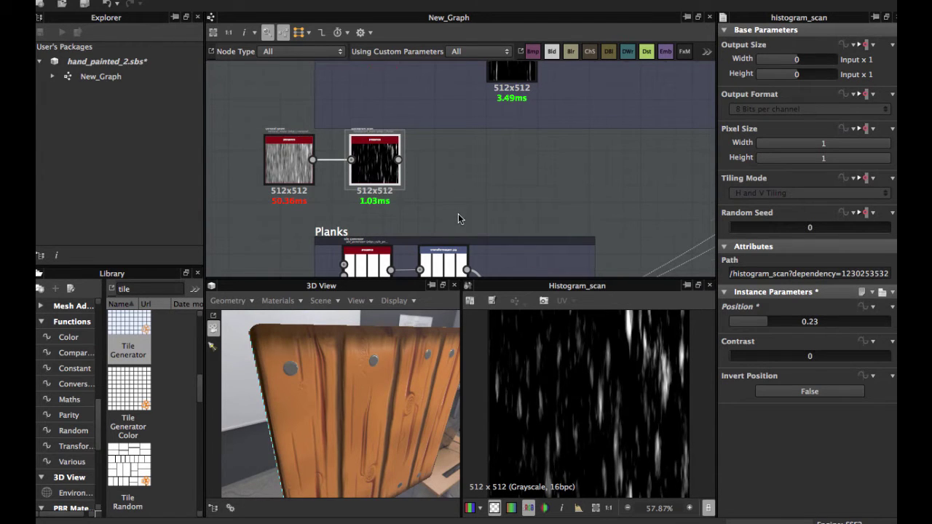
Examine the two Transformation 2D nodes fed by the Histogram Scan in the Wood Pattern frame
{"action": "scroll", "coordinate": [428, 223], "scroll_direction": "up", "scroll_amount": 5}
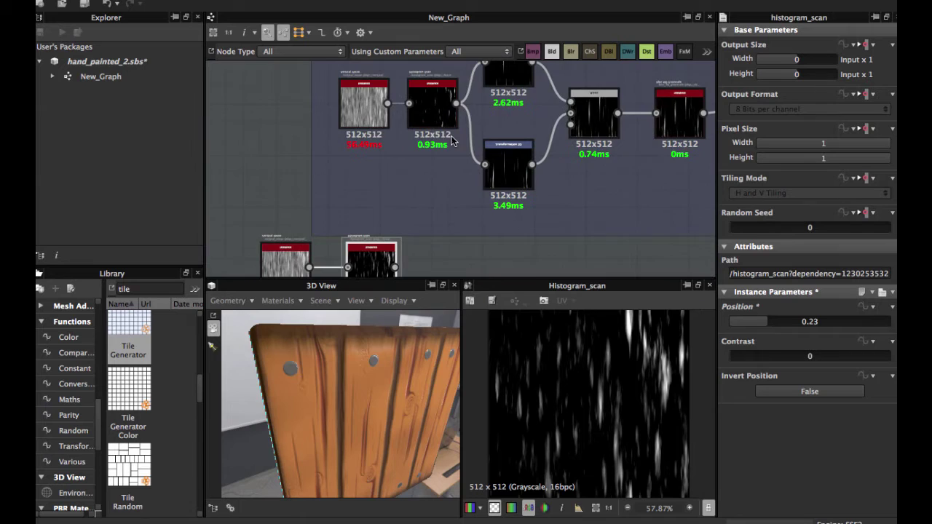
{"action": "scroll", "coordinate": [451, 142], "scroll_direction": "up", "scroll_amount": 4}
{"action": "left_click", "coordinate": [497, 124]}
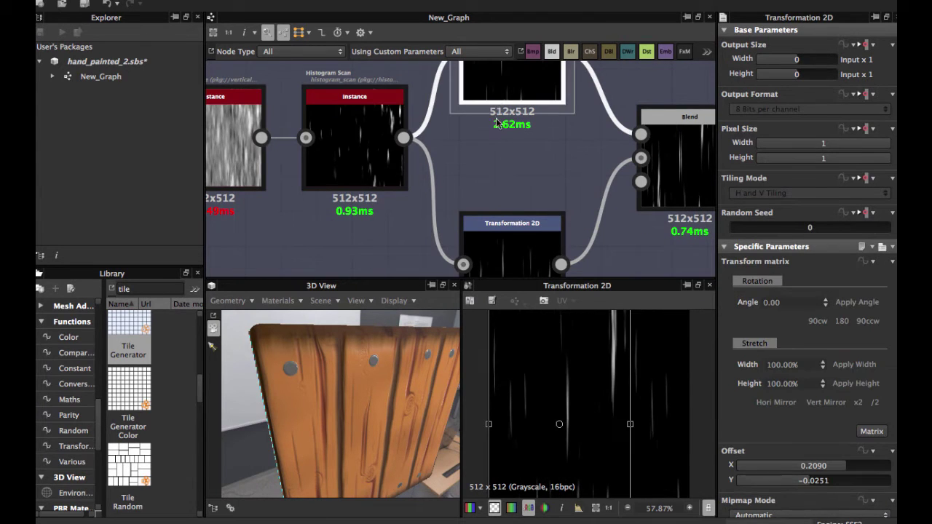
{"action": "scroll", "coordinate": [497, 124], "scroll_direction": "down", "scroll_amount": 2}
{"action": "left_click", "coordinate": [483, 198]}
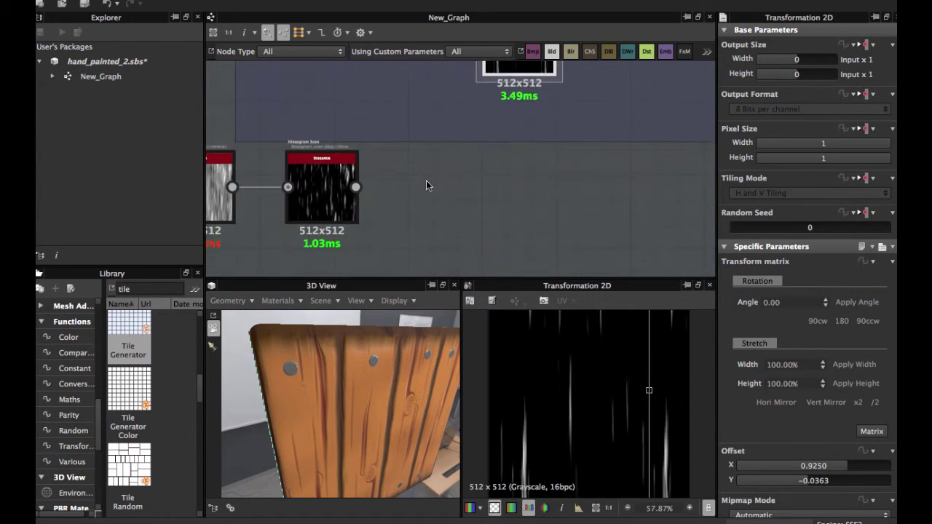
{"action": "scroll", "coordinate": [428, 184], "scroll_direction": "down", "scroll_amount": 3}
Add a Transformation 2D node to the new Histogram Scan's output and place it slightly above the chain
{"action": "left_click", "coordinate": [361, 188]}
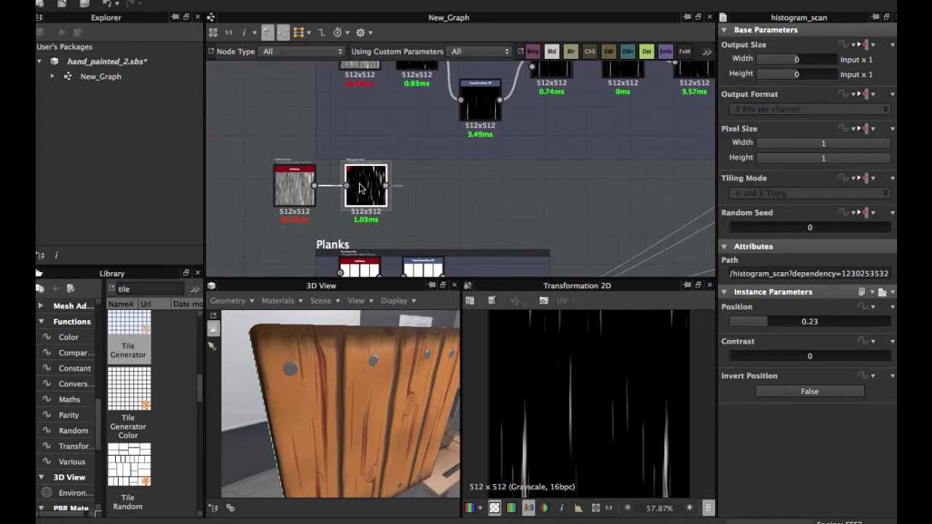
{"action": "key", "text": "space"}
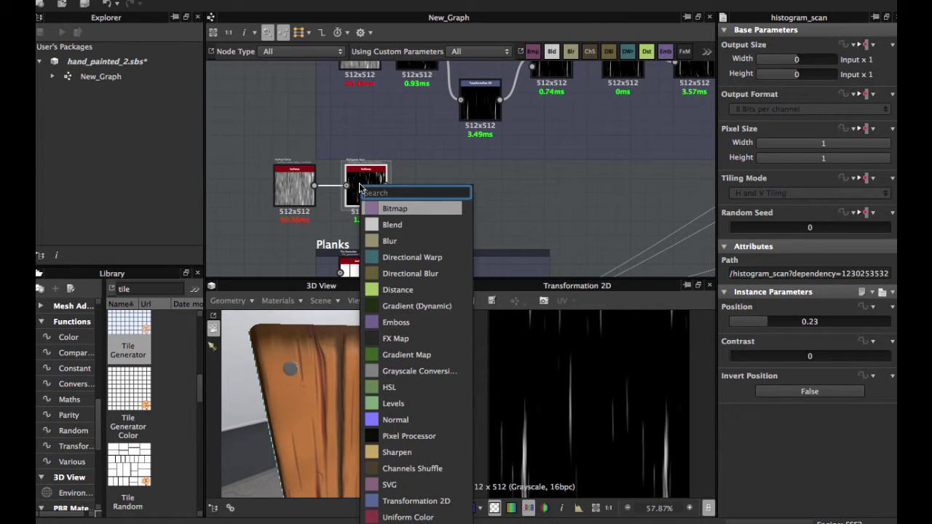
{"action": "key", "text": "Down"}
{"action": "key", "text": "Down"}
{"action": "key", "text": "Down"}
{"action": "key", "text": "Down"}
{"action": "key", "text": "Down"}
{"action": "key", "text": "Down"}
{"action": "key", "text": "Down"}
{"action": "key", "text": "Down"}
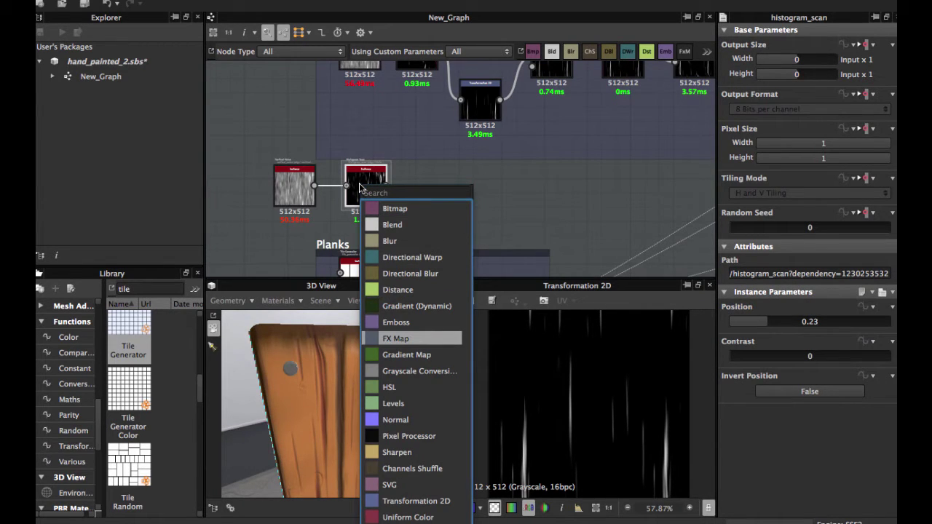
{"action": "key", "text": "Down"}
{"action": "key", "text": "Down"}
{"action": "key", "text": "Down"}
{"action": "key", "text": "Down"}
{"action": "key", "text": "Down"}
{"action": "key", "text": "Down"}
{"action": "key", "text": "Down"}
{"action": "key", "text": "Down"}
{"action": "key", "text": "Down"}
{"action": "key", "text": "Down"}
{"action": "key", "text": "Up"}
{"action": "key", "text": "Up"}
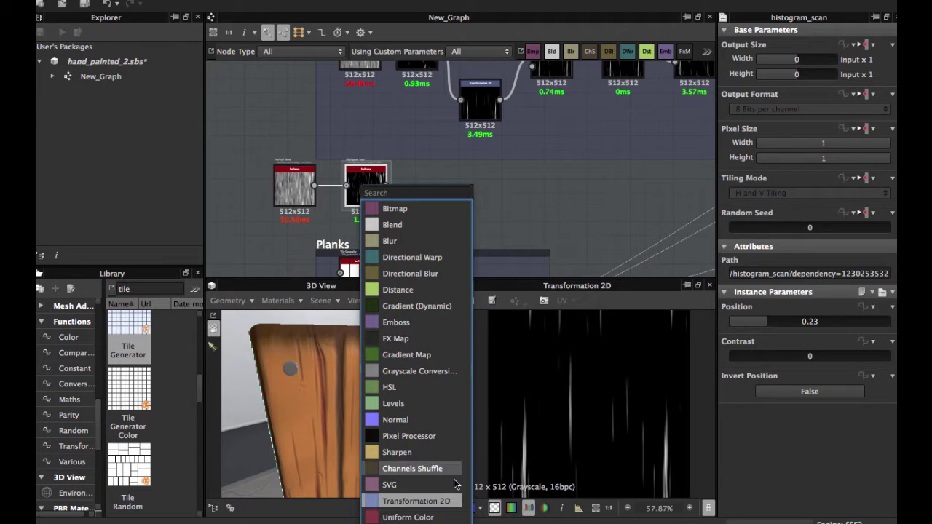
{"action": "key", "text": "Down"}
{"action": "key", "text": "Down"}
{"action": "key", "text": "Return"}
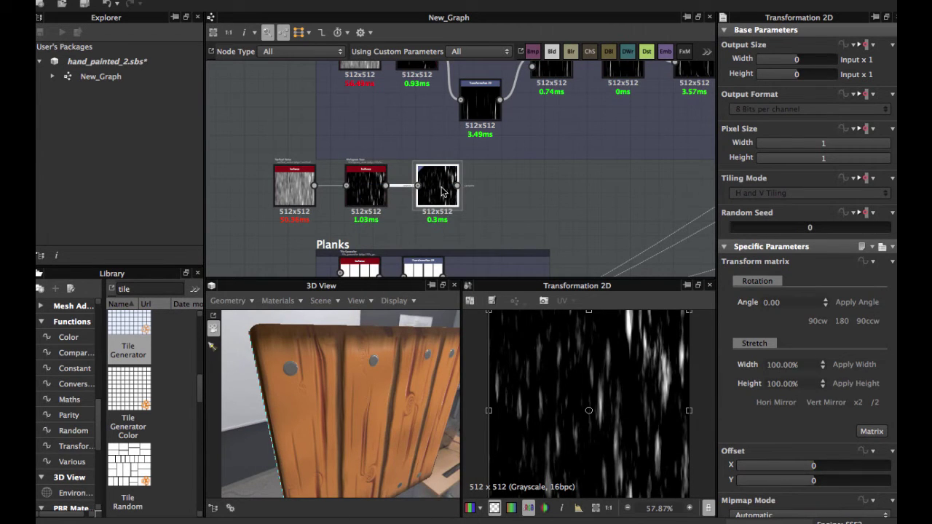
{"action": "left_click_drag", "start_coordinate": [441, 183], "coordinate": [426, 134]}
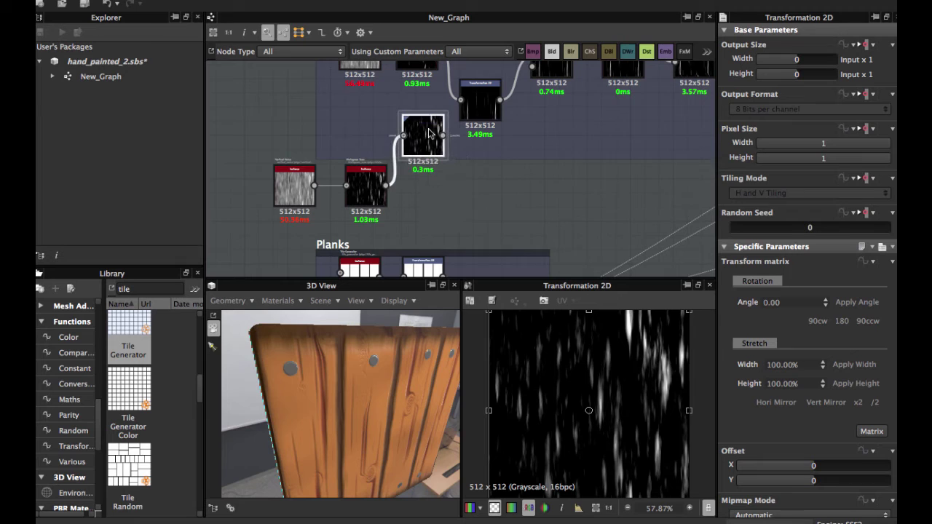
Duplicate the new Transformation 2D node, place the copy below the first one and preview it
{"action": "key", "text": "ctrl+d"}
{"action": "left_click_drag", "start_coordinate": [464, 176], "coordinate": [419, 220]}
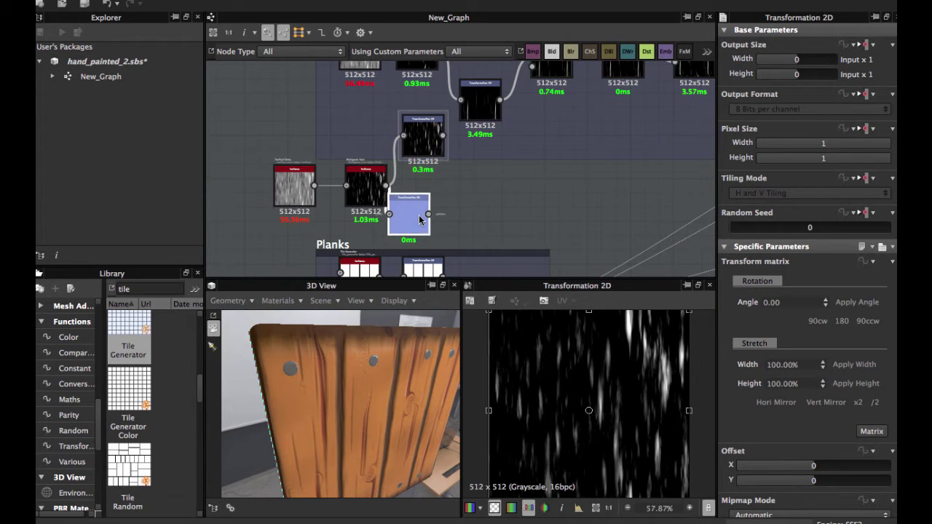
{"action": "double_click", "coordinate": [420, 218]}
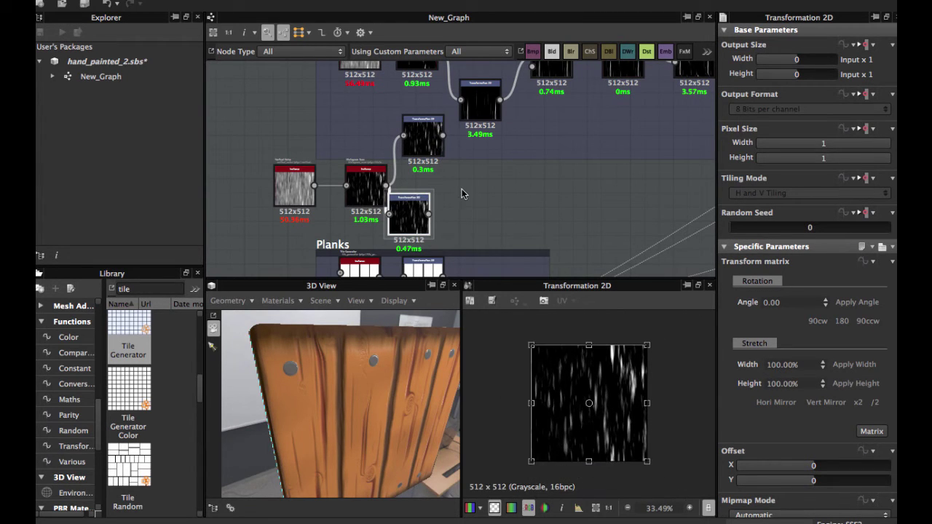
Add a Blend node to the graph beside the two new Transformation 2D nodes
{"action": "key", "text": "space"}
{"action": "left_click", "coordinate": [488, 228]}
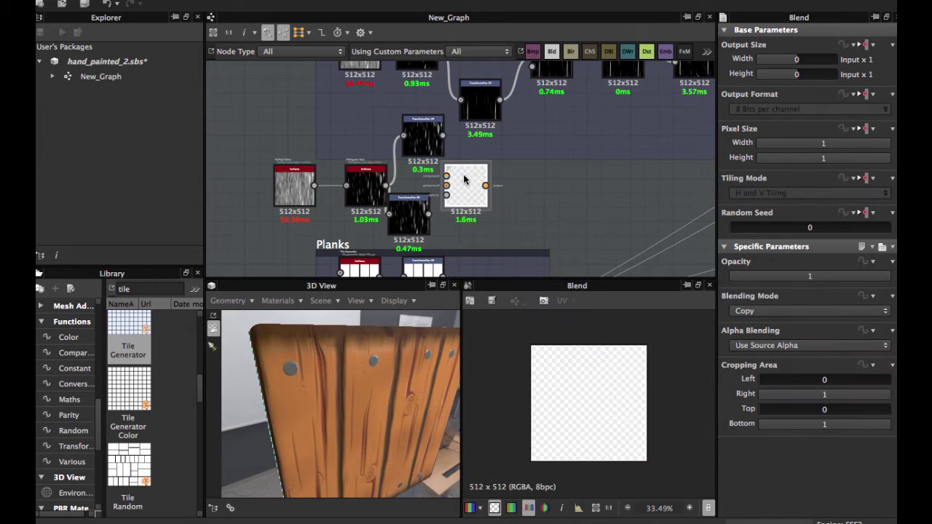
{"action": "left_click_drag", "start_coordinate": [464, 180], "coordinate": [478, 182]}
{"action": "middle_click_drag", "start_coordinate": [478, 182], "coordinate": [404, 248]}
Connect both new Transformation 2D nodes to the Blend's foreground and background inputs and set its Blending Mode to Add (Linear Dodge)
{"action": "left_click", "coordinate": [473, 121]}
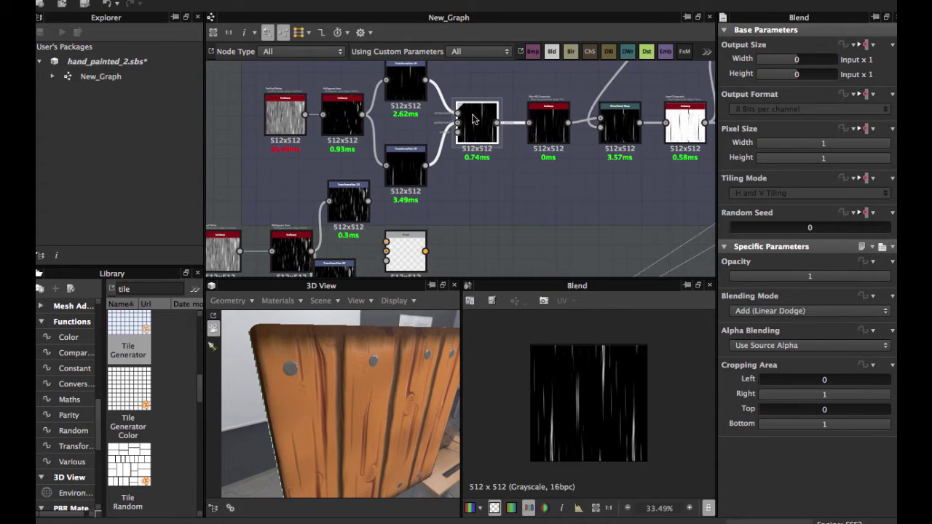
{"action": "middle_click_drag", "start_coordinate": [593, 184], "coordinate": [623, 100]}
{"action": "left_click", "coordinate": [425, 159]}
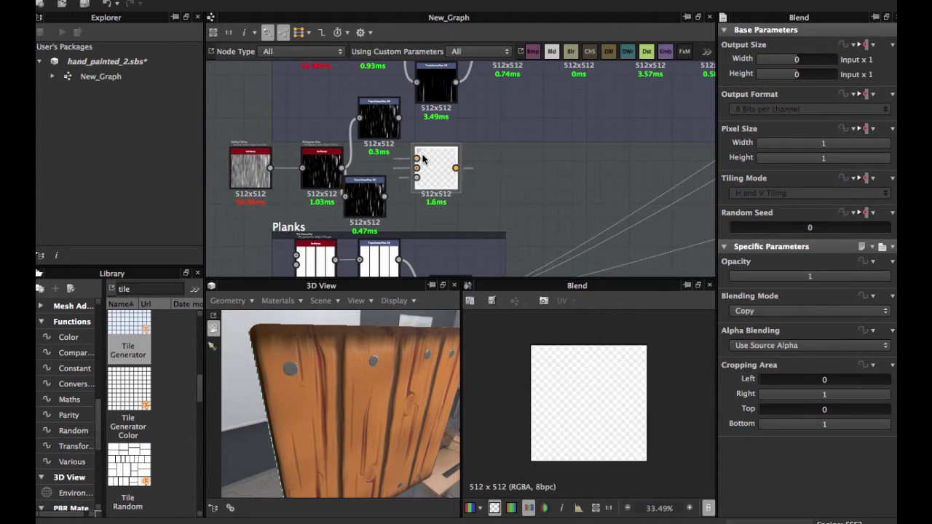
{"action": "left_click_drag", "start_coordinate": [415, 156], "coordinate": [418, 173]}
{"action": "left_click", "coordinate": [871, 311]}
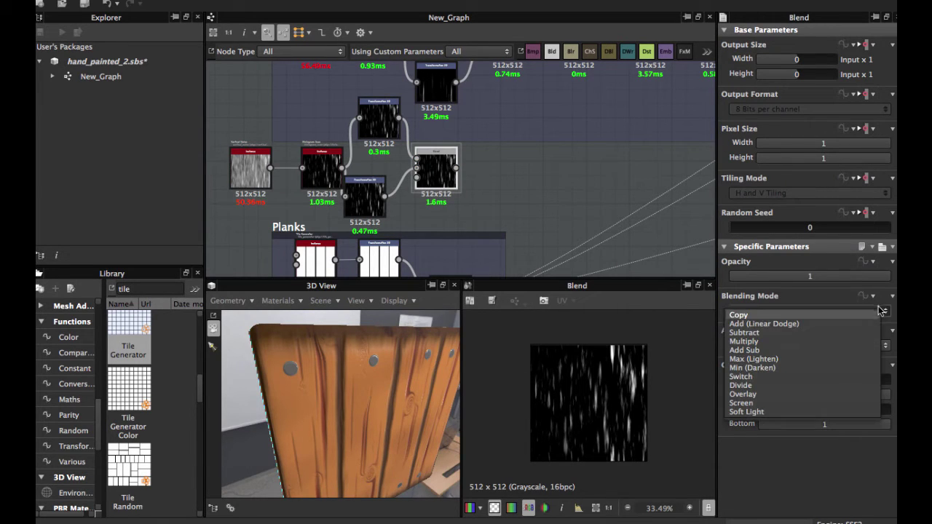
{"action": "left_click", "coordinate": [869, 323]}
Shift the lower new Transformation 2D image horizontally to an X offset of about 0.43 while previewing the Blend result
{"action": "scroll", "coordinate": [461, 204], "scroll_direction": "up", "scroll_amount": 2}
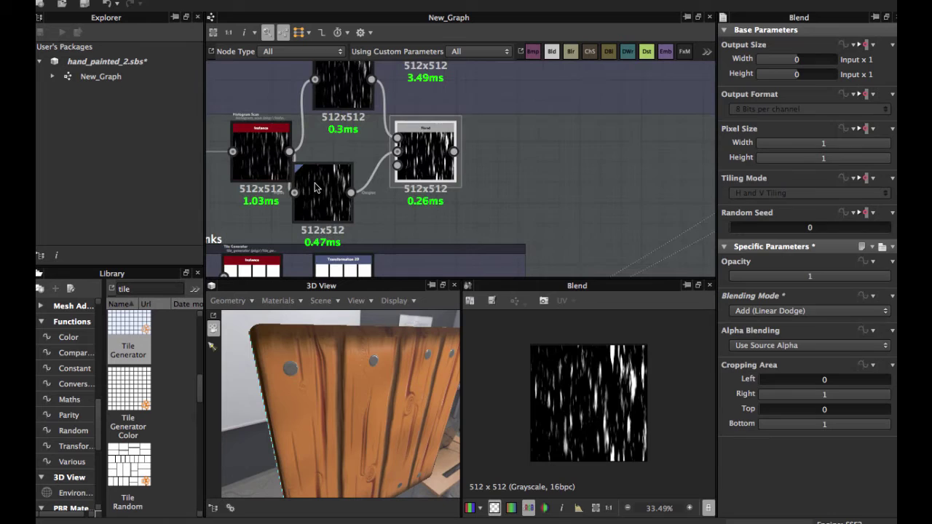
{"action": "left_click", "coordinate": [315, 189]}
{"action": "double_click", "coordinate": [314, 189]}
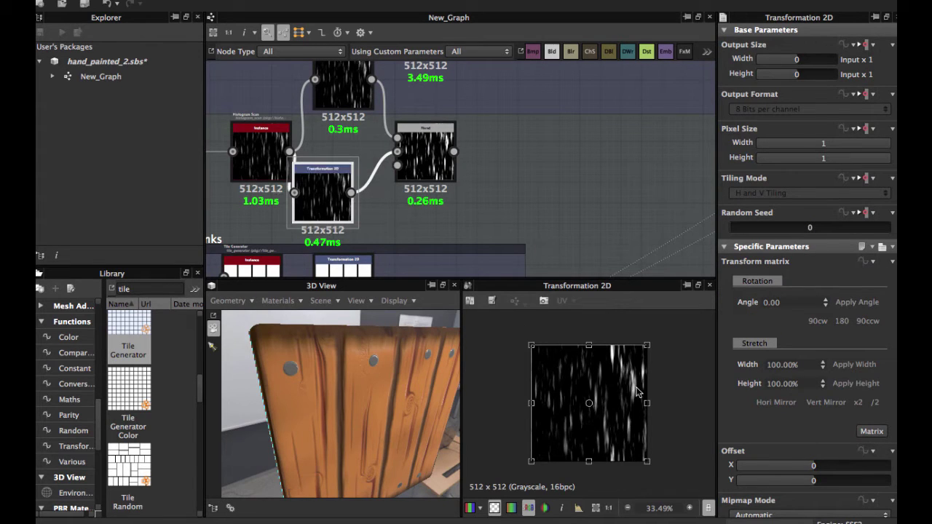
{"action": "left_click_drag", "start_coordinate": [628, 404], "coordinate": [612, 402]}
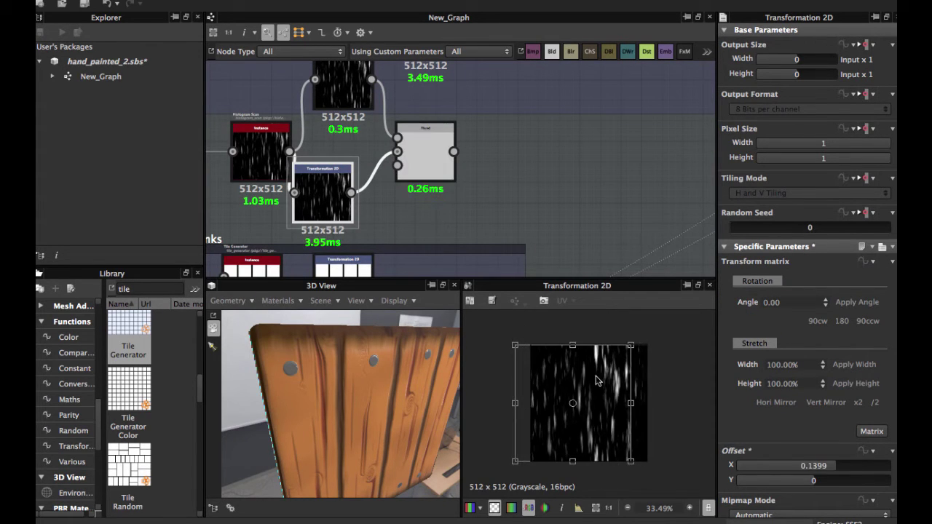
{"action": "double_click", "coordinate": [436, 167]}
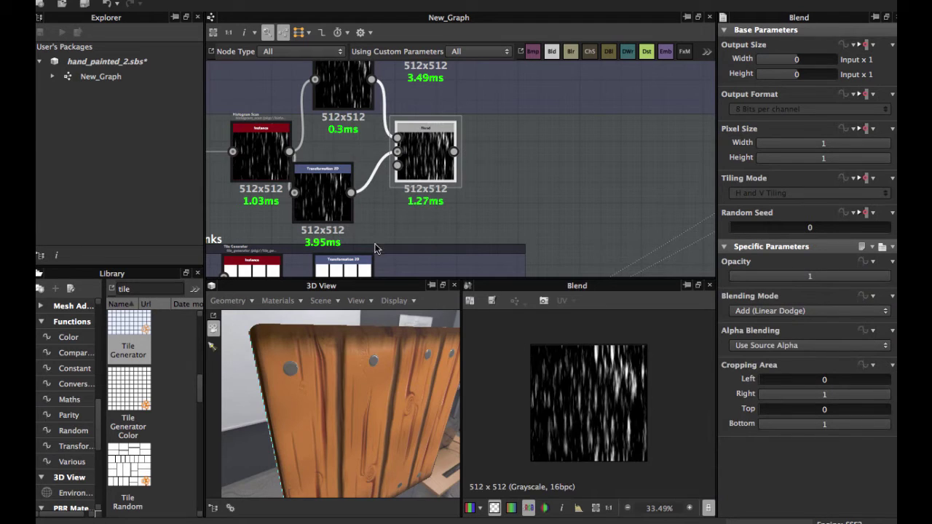
{"action": "left_click", "coordinate": [318, 197]}
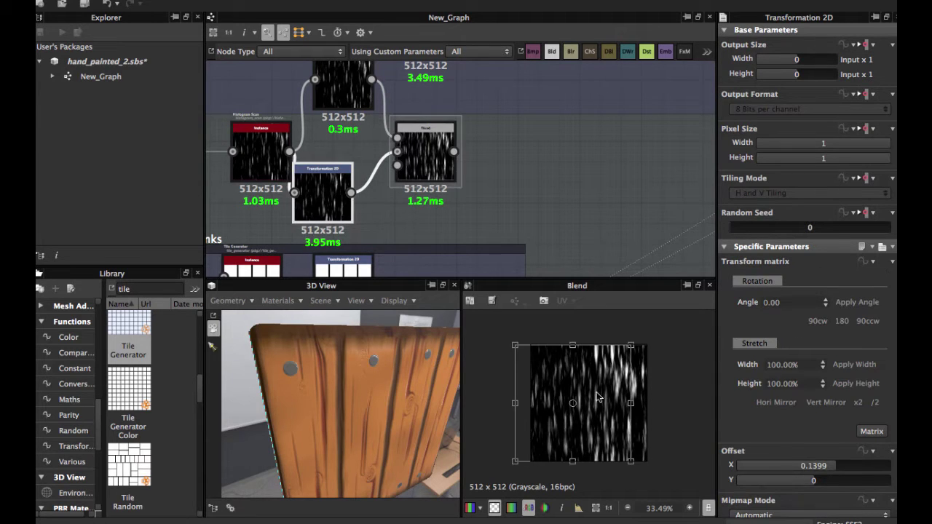
{"action": "left_click_drag", "start_coordinate": [597, 399], "coordinate": [576, 394]}
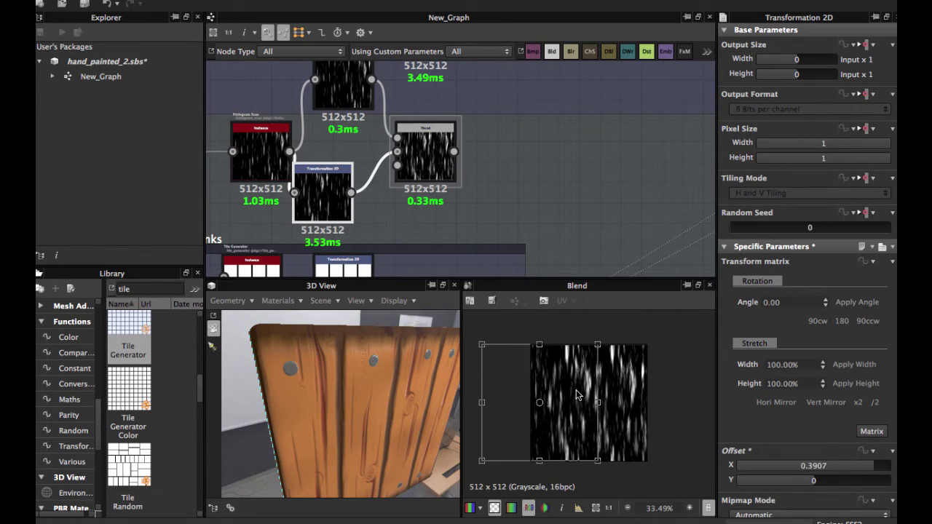
Rotate the lower Transformation 2D image by two 90-degree turns and offset it to about X -0.0233, Y 0.1632
{"action": "left_click", "coordinate": [817, 321]}
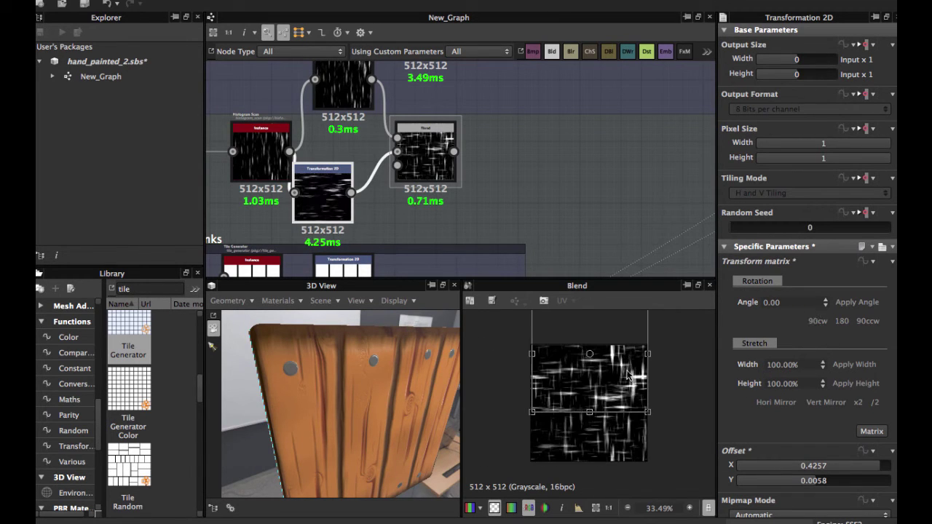
{"action": "left_click", "coordinate": [817, 321]}
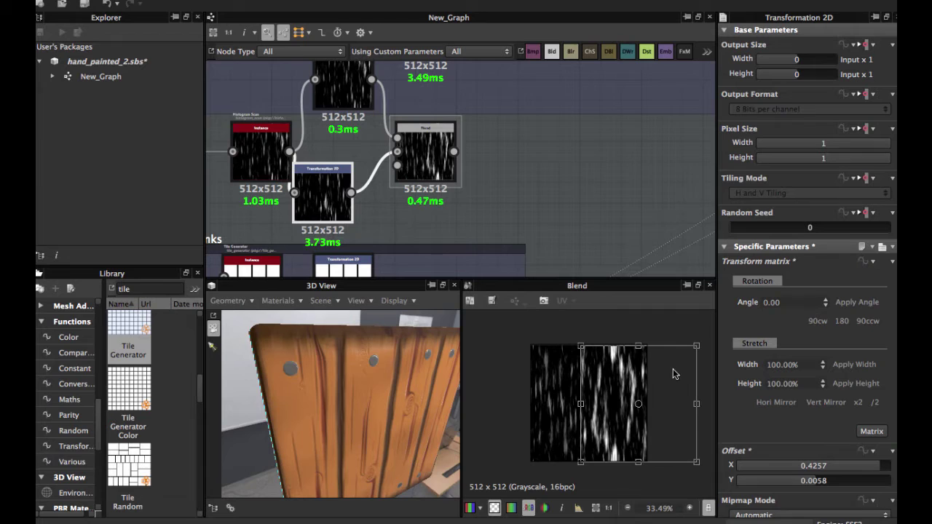
{"action": "left_click_drag", "start_coordinate": [616, 380], "coordinate": [581, 396]}
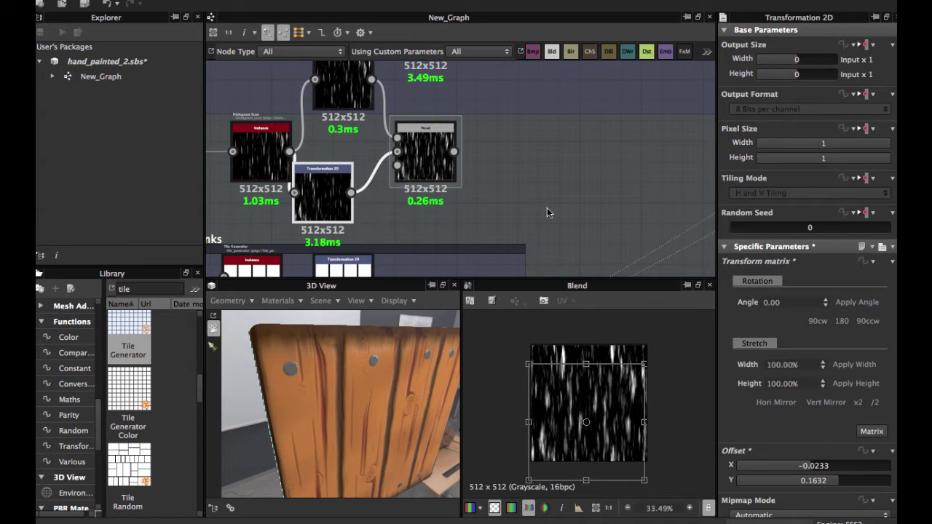
Set the new Histogram Scan's Position to 0.19 while previewing the new Blend
{"action": "middle_click_drag", "start_coordinate": [350, 174], "coordinate": [425, 173]}
{"action": "left_click", "coordinate": [239, 159]}
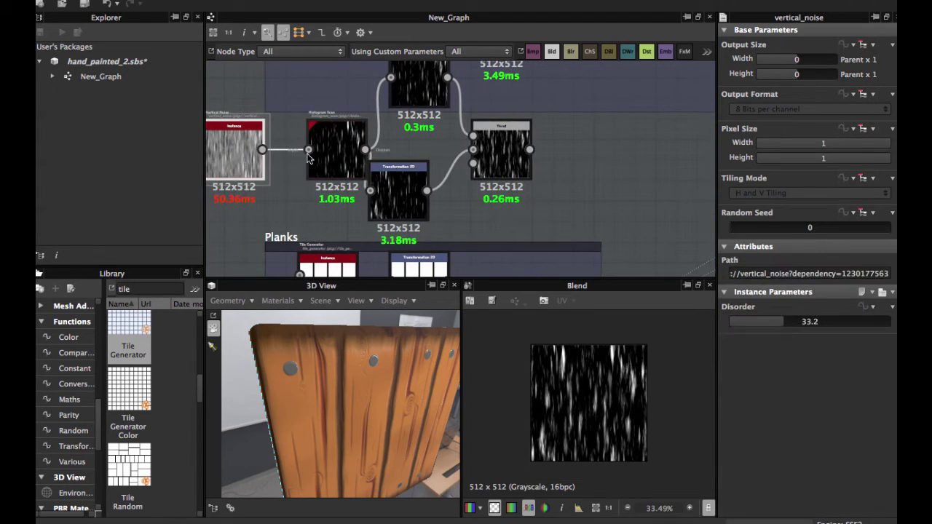
{"action": "left_click", "coordinate": [337, 152]}
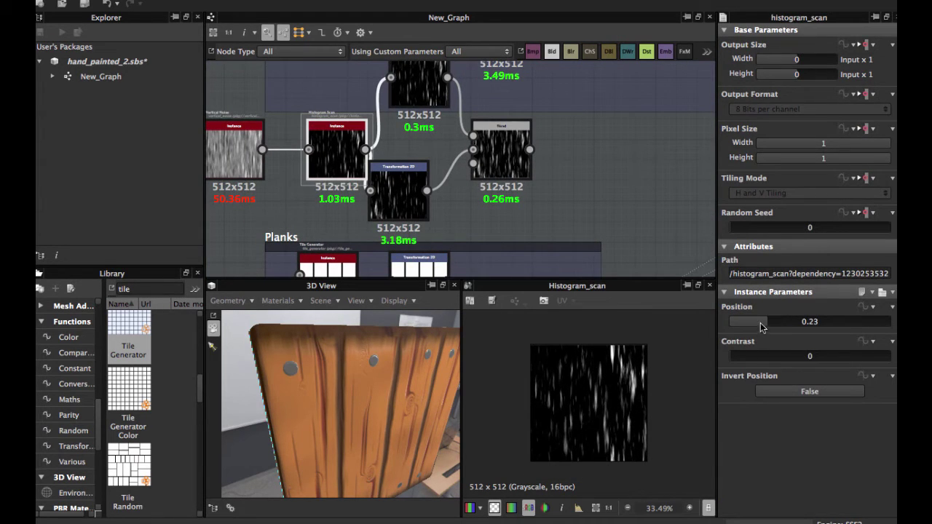
{"action": "double_click", "coordinate": [501, 150]}
{"action": "left_click", "coordinate": [337, 152]}
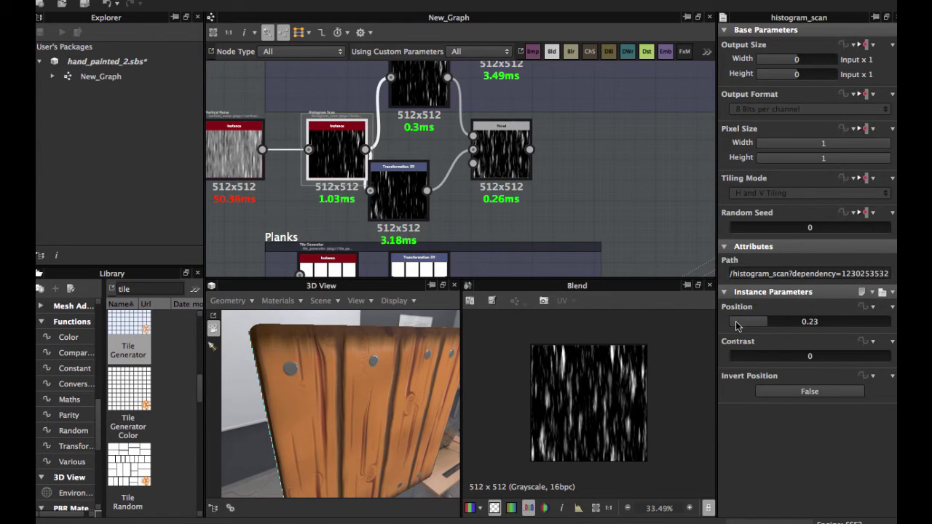
{"action": "left_click_drag", "start_coordinate": [764, 326], "coordinate": [759, 325]}
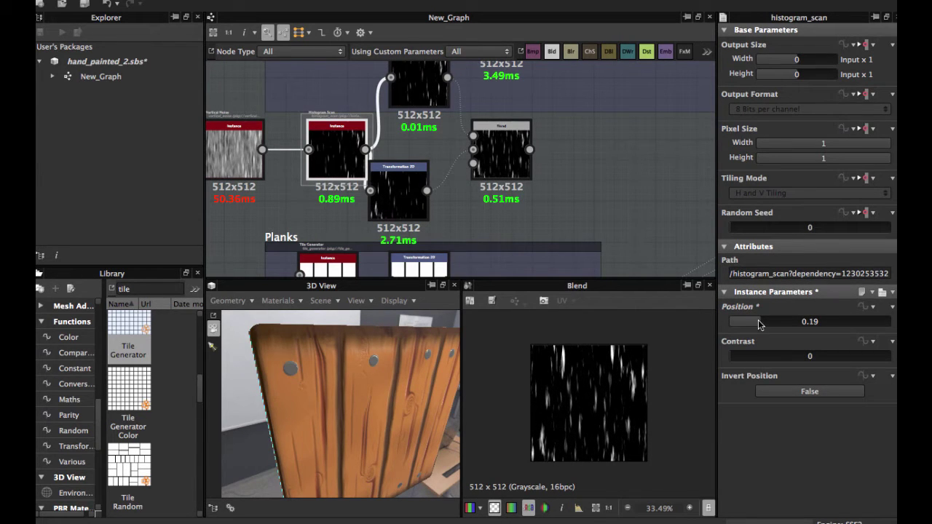
Check the Wood Pattern frame's Blend against the new one and align the lower new Transformation 2D node beneath the upper one
{"action": "scroll", "coordinate": [545, 187], "scroll_direction": "down", "scroll_amount": 2}
{"action": "middle_click_drag", "start_coordinate": [552, 184], "coordinate": [424, 250]}
{"action": "scroll", "coordinate": [443, 226], "scroll_direction": "down", "scroll_amount": 1}
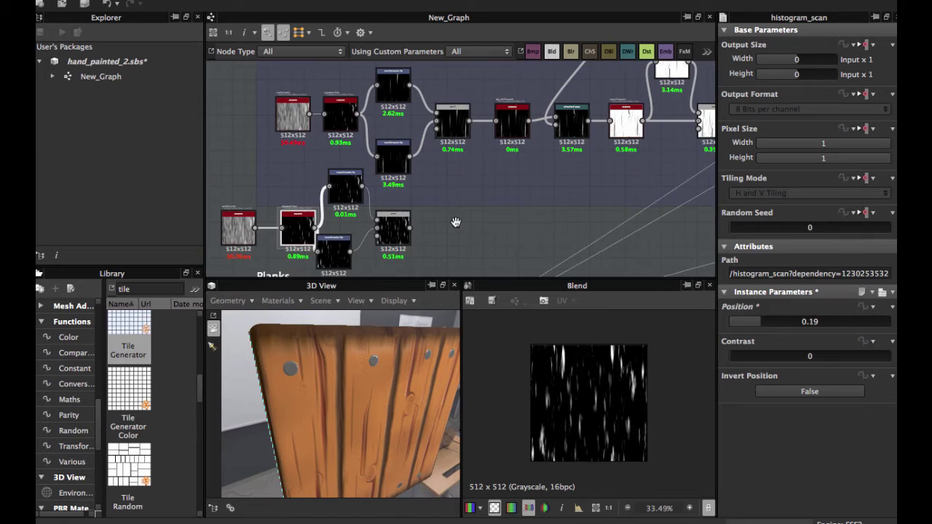
{"action": "middle_click_drag", "start_coordinate": [456, 221], "coordinate": [454, 208]}
{"action": "left_click", "coordinate": [448, 117]}
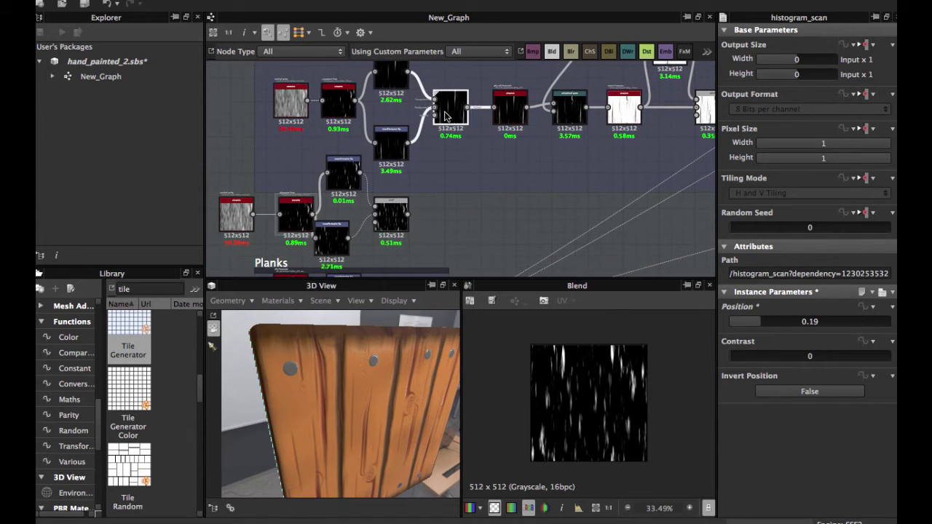
{"action": "left_click", "coordinate": [389, 224]}
{"action": "scroll", "coordinate": [348, 222], "scroll_direction": "up", "scroll_amount": 3}
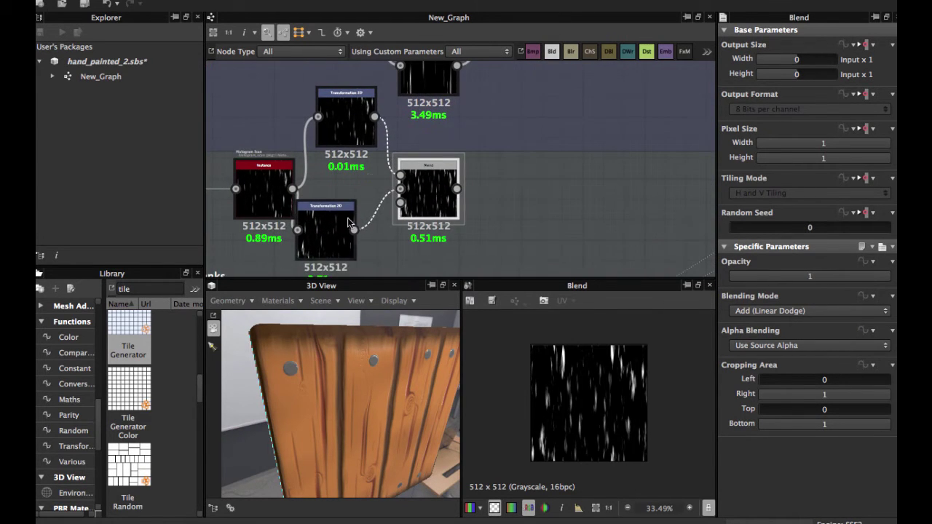
{"action": "left_click_drag", "start_coordinate": [326, 227], "coordinate": [346, 227]}
Stretch the lower new Transformation 2D image vertically beyond both its upper and lower edges, giving a Y offset of about 0.0974
{"action": "double_click", "coordinate": [346, 228]}
{"action": "scroll", "coordinate": [347, 227], "scroll_direction": "down", "scroll_amount": 1}
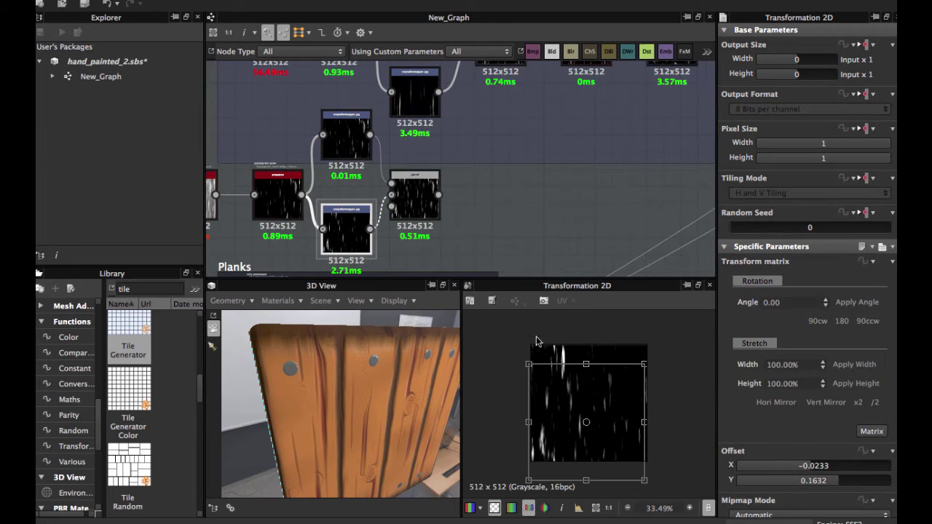
{"action": "scroll", "coordinate": [588, 393], "scroll_direction": "down", "scroll_amount": 2}
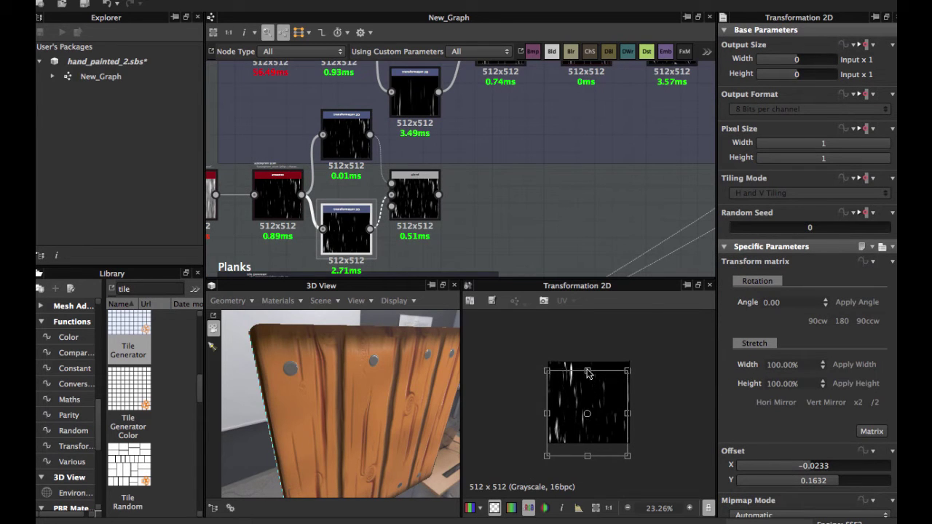
{"action": "left_click_drag", "start_coordinate": [589, 373], "coordinate": [589, 347]}
{"action": "left_click_drag", "start_coordinate": [588, 459], "coordinate": [588, 488]}
Stretch the upper new Transformation 2D image vertically at both ends, giving a Y offset of about 0.0296
{"action": "left_click", "coordinate": [343, 142]}
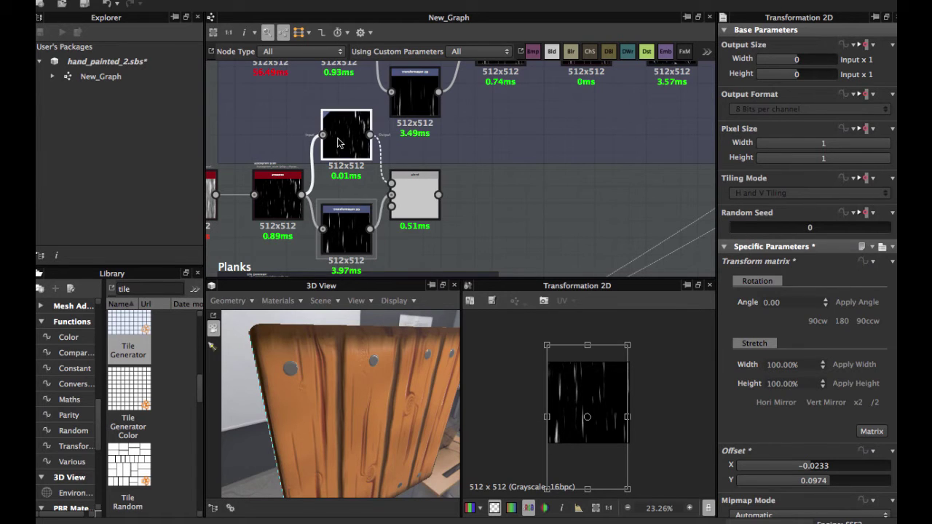
{"action": "left_click_drag", "start_coordinate": [589, 368], "coordinate": [588, 319]}
{"action": "left_click_drag", "start_coordinate": [590, 449], "coordinate": [590, 482]}
Compare the new Blend's streaks with the output of the Wood Pattern frame's Blend node
{"action": "double_click", "coordinate": [408, 221]}
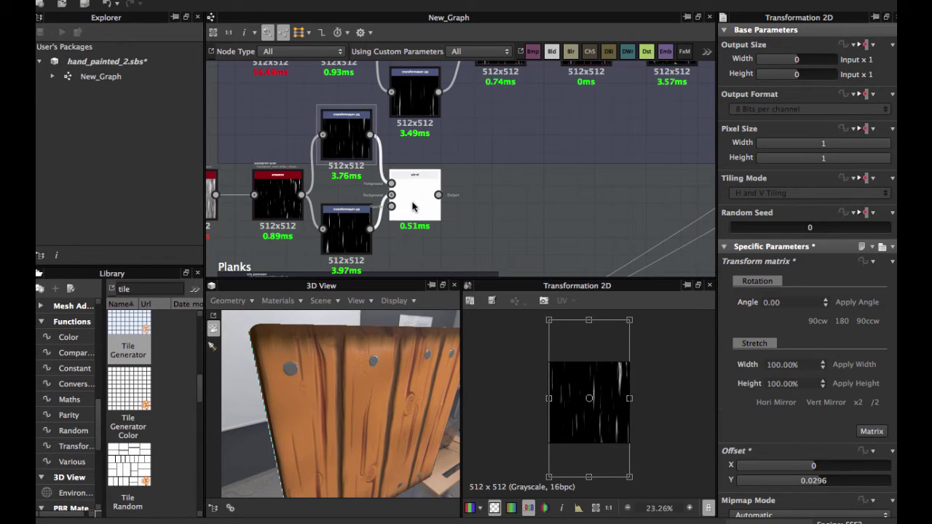
{"action": "scroll", "coordinate": [578, 444], "scroll_direction": "up", "scroll_amount": 5}
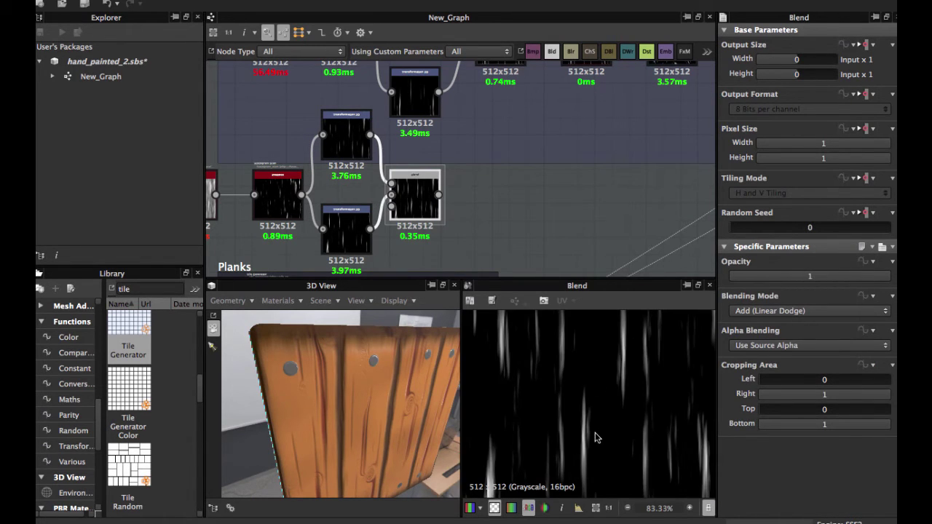
{"action": "scroll", "coordinate": [595, 437], "scroll_direction": "down", "scroll_amount": 3}
{"action": "middle_click_drag", "start_coordinate": [537, 225], "coordinate": [503, 289]}
{"action": "left_click", "coordinate": [468, 103]}
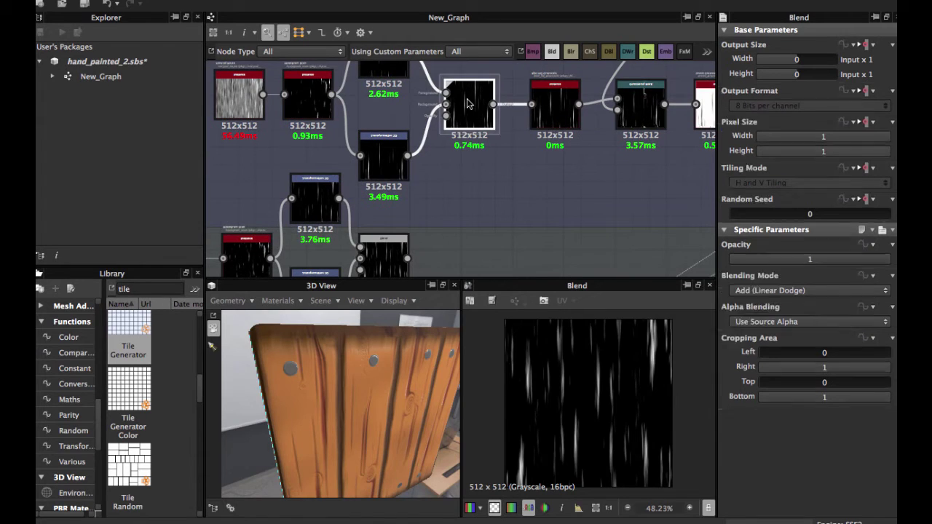
{"action": "double_click", "coordinate": [468, 103]}
{"action": "middle_click_drag", "start_coordinate": [486, 167], "coordinate": [487, 180]}
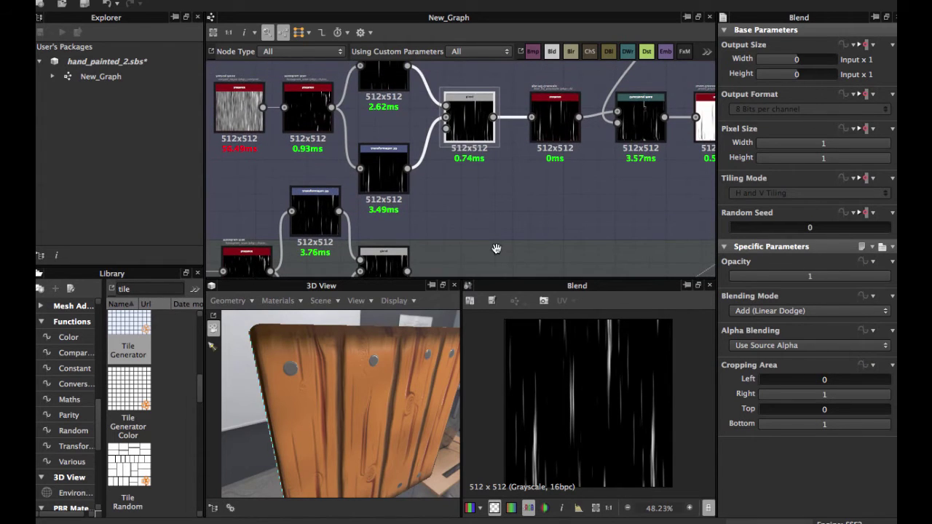
{"action": "middle_click_drag", "start_coordinate": [496, 249], "coordinate": [538, 155]}
Stretch the upper new Transformation 2D image further vertically from its upper edge
{"action": "double_click", "coordinate": [358, 120]}
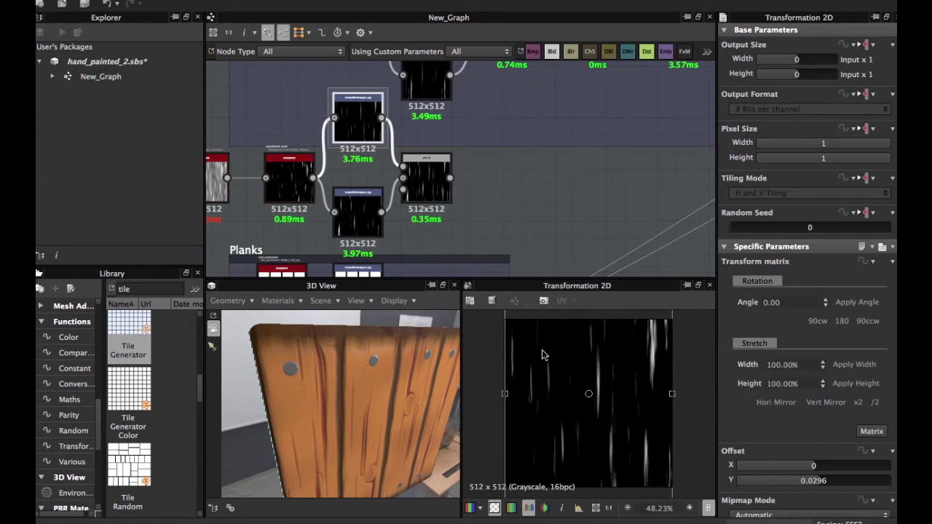
{"action": "scroll", "coordinate": [542, 355], "scroll_direction": "down", "scroll_amount": 3}
{"action": "left_click_drag", "start_coordinate": [588, 349], "coordinate": [588, 335]}
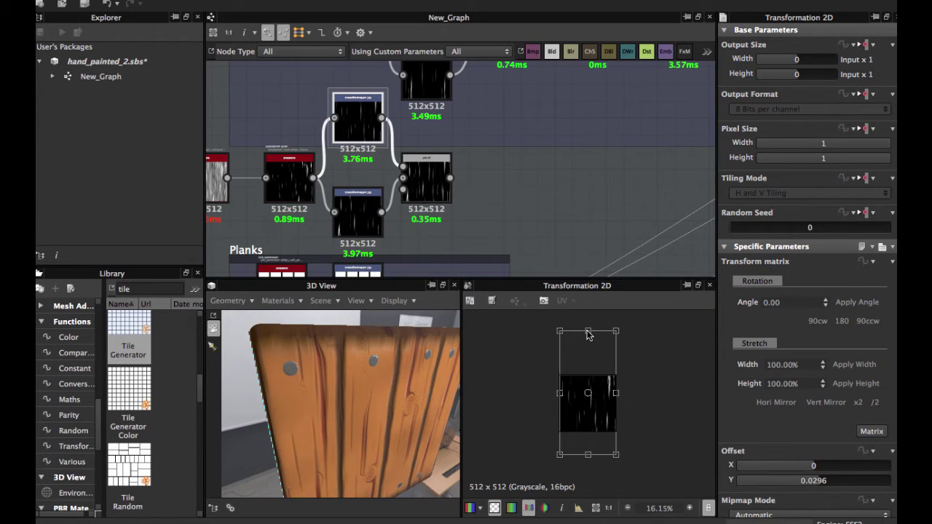
Stretch the lower new Transformation 2D image further downward to a Y offset of about 0.2232 and preview the Blend
{"action": "left_click_drag", "start_coordinate": [572, 415], "coordinate": [569, 424]}
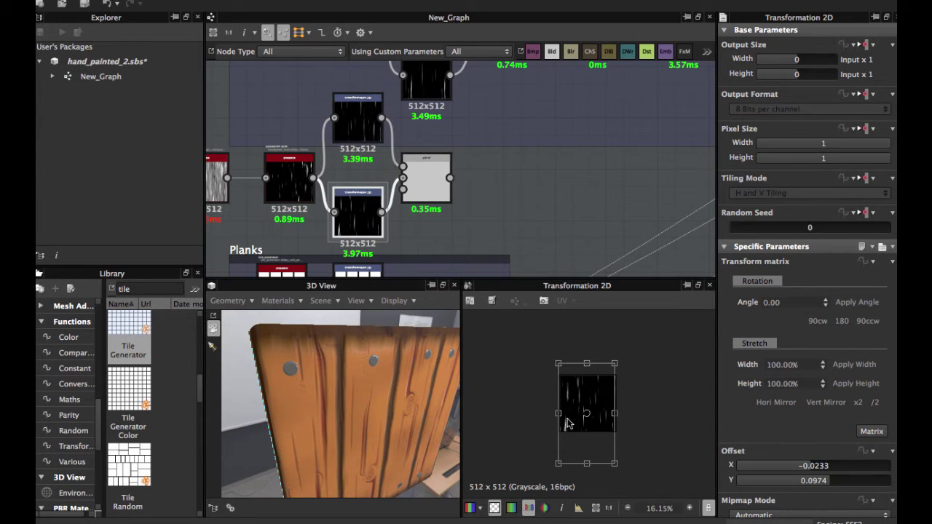
{"action": "left_click_drag", "start_coordinate": [588, 468], "coordinate": [588, 491]}
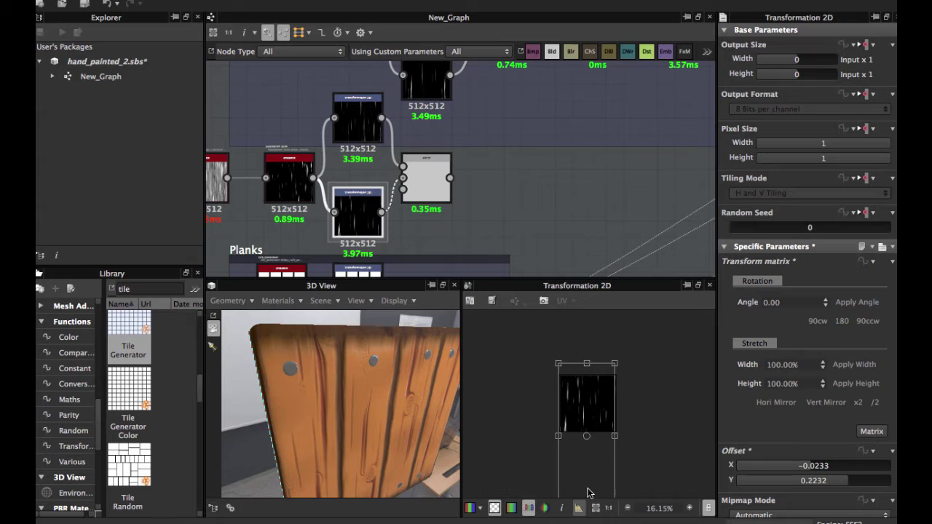
{"action": "scroll", "coordinate": [582, 364], "scroll_direction": "up", "scroll_amount": 3}
{"action": "double_click", "coordinate": [439, 178]}
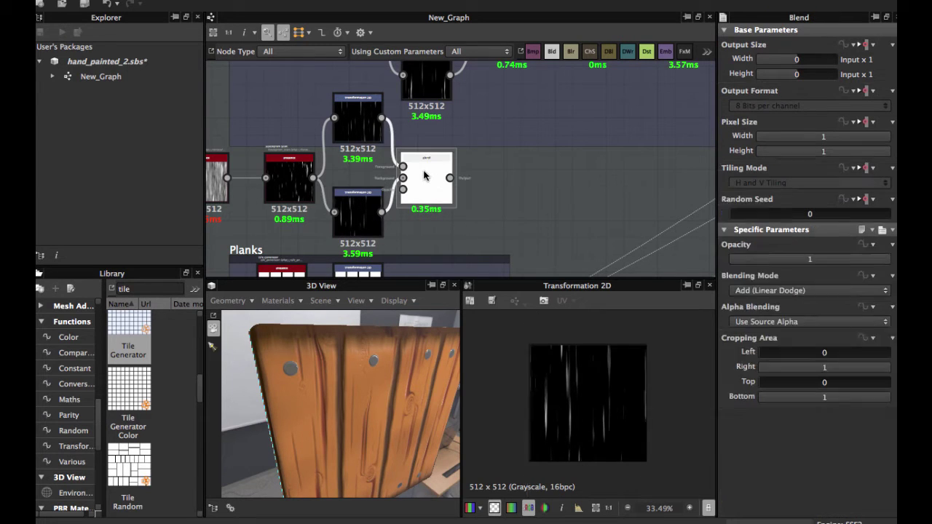
{"action": "scroll", "coordinate": [591, 441], "scroll_direction": "up", "scroll_amount": 7}
{"action": "scroll", "coordinate": [553, 327], "scroll_direction": "down", "scroll_amount": 6}
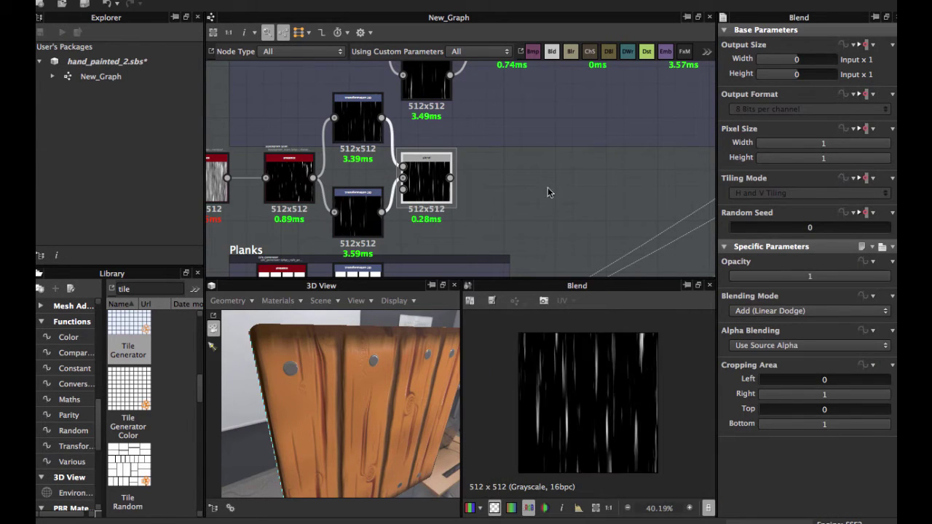
Examine the Blur HQ Grayscale node that follows the Blend in the Wood Pattern frame and its Intensity and Quality settings
{"action": "middle_click_drag", "start_coordinate": [572, 77], "coordinate": [464, 191]}
{"action": "scroll", "coordinate": [463, 191], "scroll_direction": "up", "scroll_amount": 3}
{"action": "left_click", "coordinate": [490, 150]}
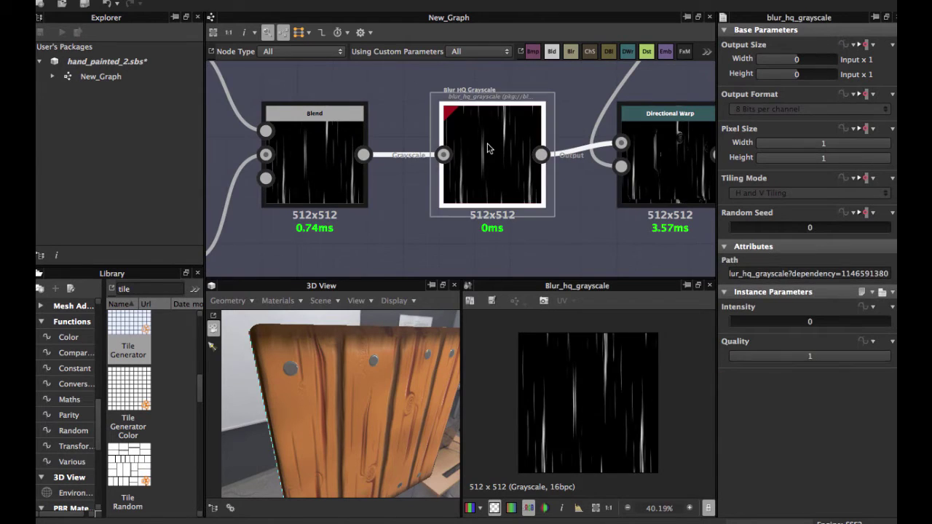
{"action": "scroll", "coordinate": [481, 213], "scroll_direction": "down", "scroll_amount": 3}
{"action": "scroll", "coordinate": [482, 219], "scroll_direction": "up", "scroll_amount": 3}
{"action": "middle_click_drag", "start_coordinate": [463, 222], "coordinate": [486, 162]}
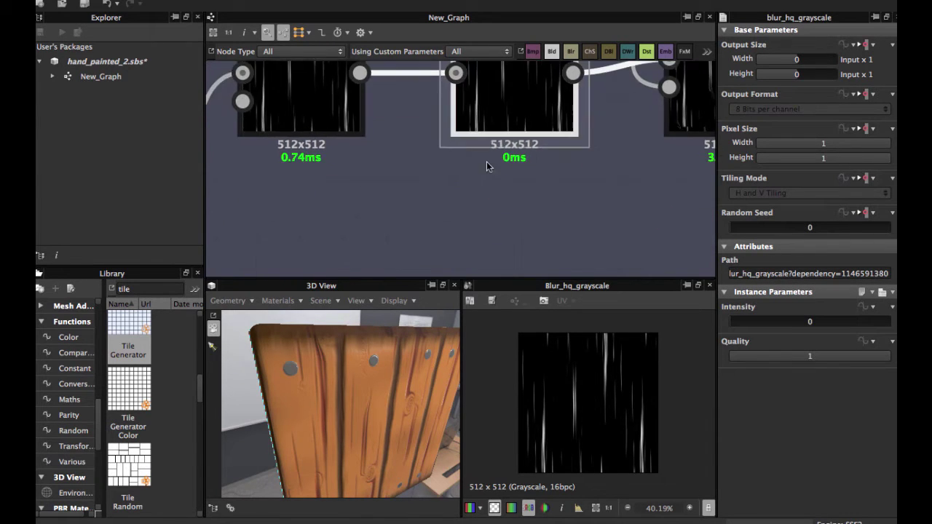
Shift the new streak node chain sideways so its Transformation 2D nodes line up beneath those in the Wood Pattern frame
{"action": "scroll", "coordinate": [455, 204], "scroll_direction": "down", "scroll_amount": 2}
{"action": "middle_click_drag", "start_coordinate": [456, 203], "coordinate": [495, 121]}
{"action": "scroll", "coordinate": [377, 203], "scroll_direction": "down", "scroll_amount": 2}
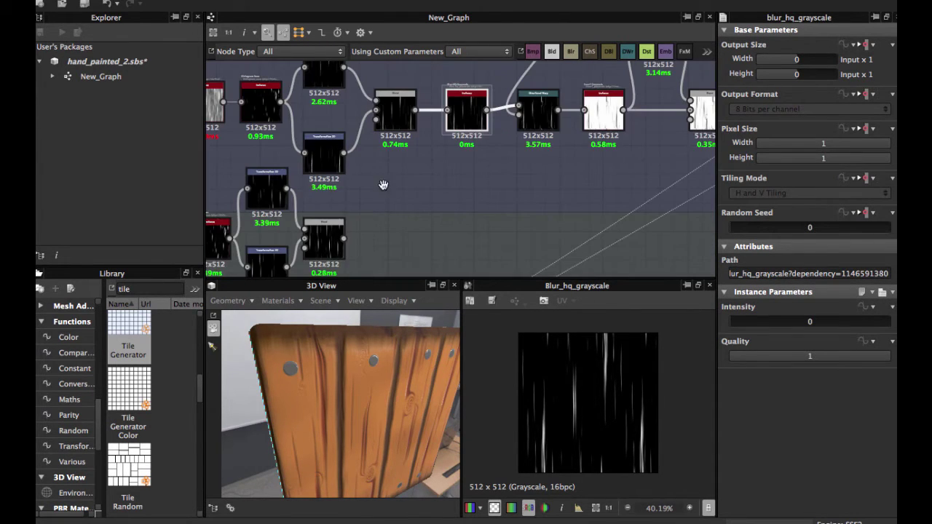
{"action": "scroll", "coordinate": [322, 229], "scroll_direction": "down", "scroll_amount": 3}
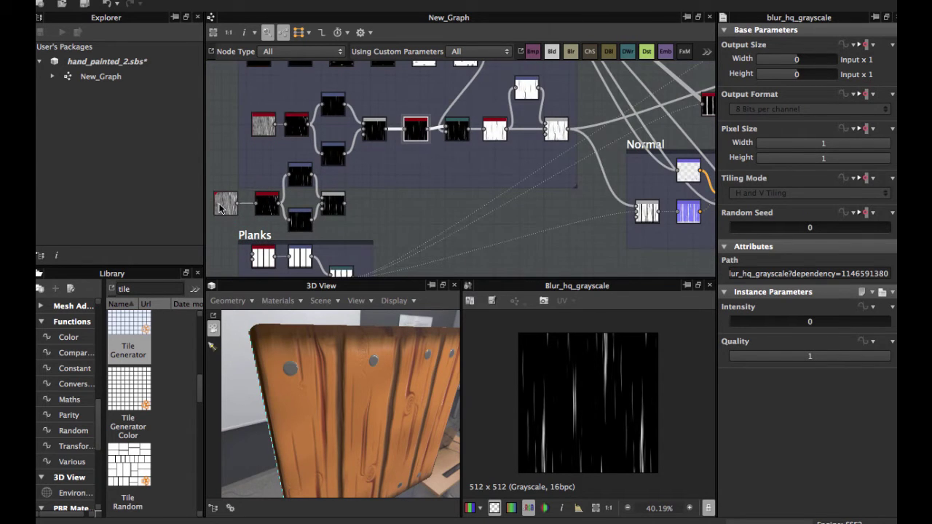
{"action": "left_click_drag", "start_coordinate": [229, 182], "coordinate": [369, 214]}
{"action": "left_click", "coordinate": [372, 211]}
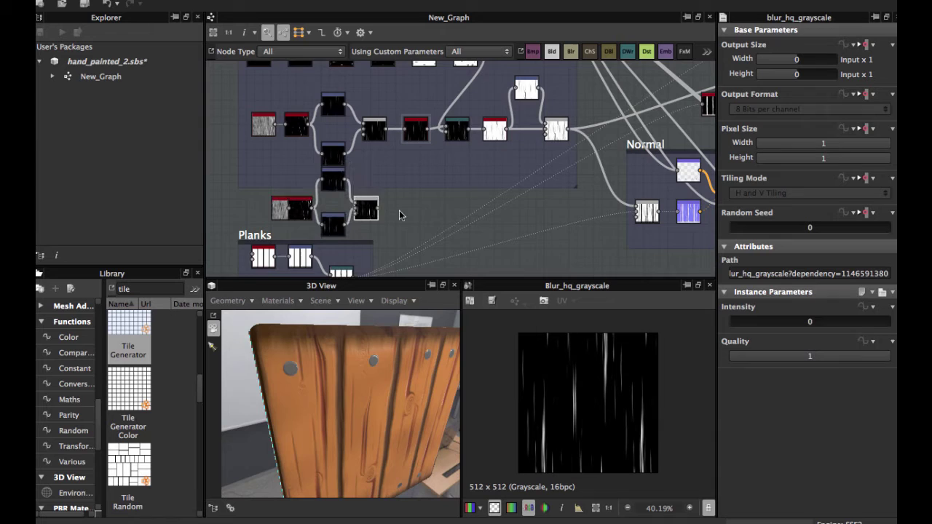
Add a Blur HQ Grayscale node fed by the new Blend and place it just after that Blend
{"action": "scroll", "coordinate": [399, 210], "scroll_direction": "up", "scroll_amount": 3}
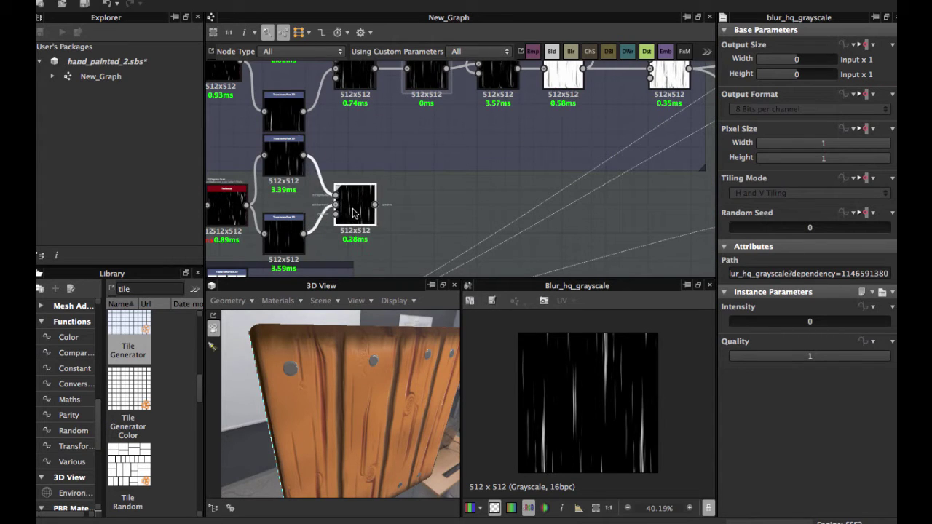
{"action": "left_click", "coordinate": [393, 211]}
{"action": "key", "text": "space"}
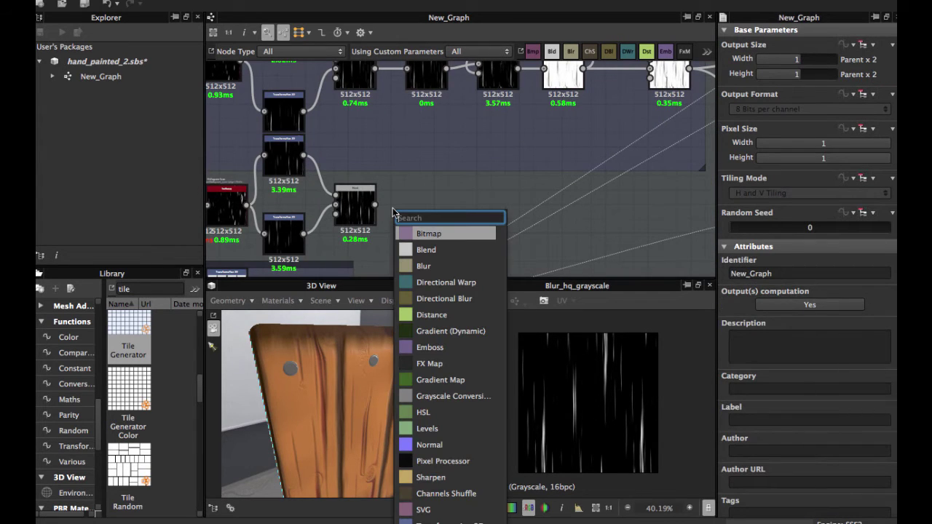
{"action": "type", "text": "blur"}
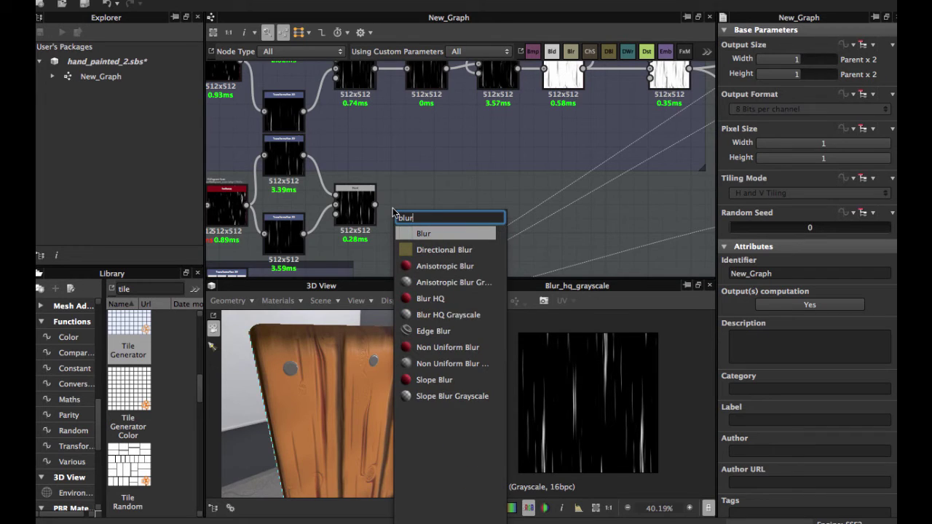
{"action": "key", "text": "Down"}
{"action": "key", "text": "Down"}
{"action": "key", "text": "Down"}
{"action": "key", "text": "Down"}
{"action": "key", "text": "Down"}
{"action": "key", "text": "Return"}
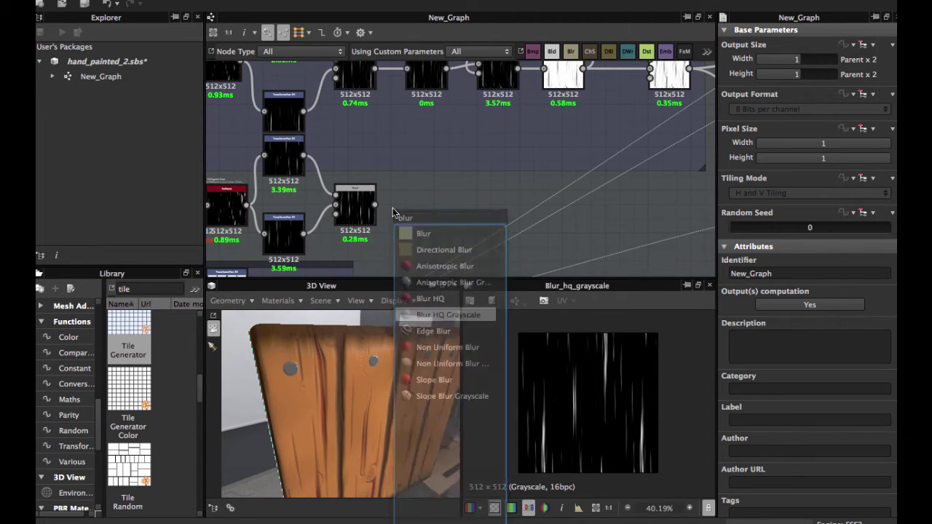
{"action": "mouse_move", "coordinate": [399, 206]}
{"action": "left_mouse_down"}
{"action": "mouse_move", "coordinate": [420, 205]}
{"action": "mouse_move", "coordinate": [413, 212]}
{"action": "left_mouse_up"}
{"action": "double_click", "coordinate": [415, 212]}
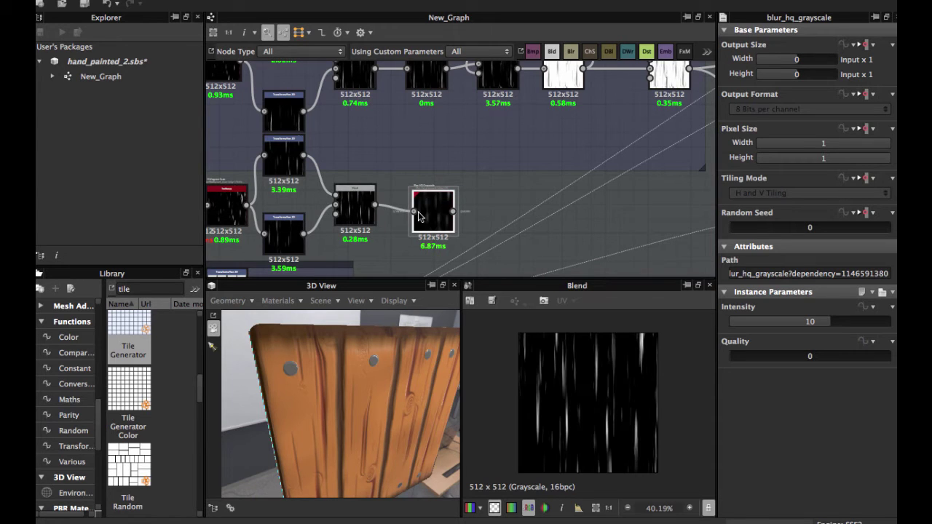
Examine the Blend node in the Wood Pattern frame and its streak output at a closer zoom
{"action": "scroll", "coordinate": [446, 214], "scroll_direction": "up", "scroll_amount": 6}
{"action": "scroll", "coordinate": [435, 222], "scroll_direction": "down", "scroll_amount": 3}
{"action": "middle_click_drag", "start_coordinate": [437, 153], "coordinate": [442, 252]}
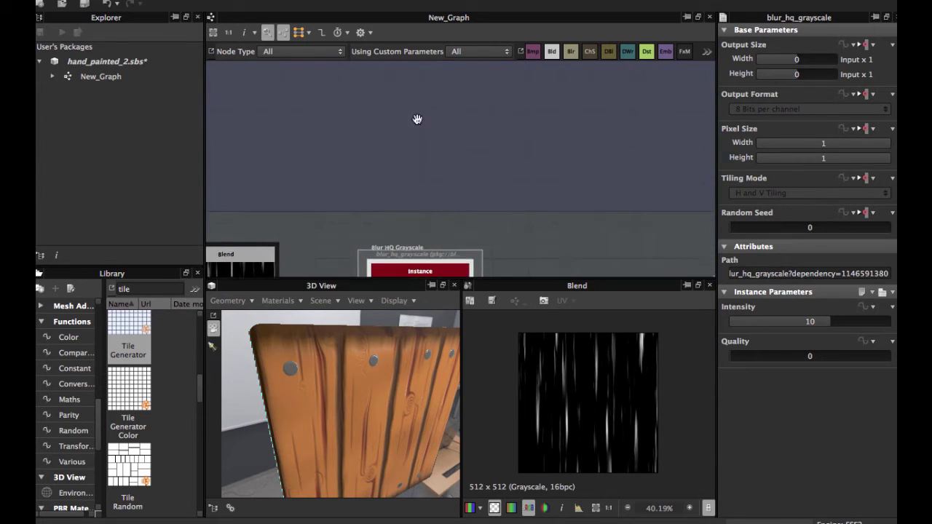
{"action": "middle_click_drag", "start_coordinate": [417, 118], "coordinate": [383, 246]}
{"action": "scroll", "coordinate": [437, 231], "scroll_direction": "down", "scroll_amount": 4}
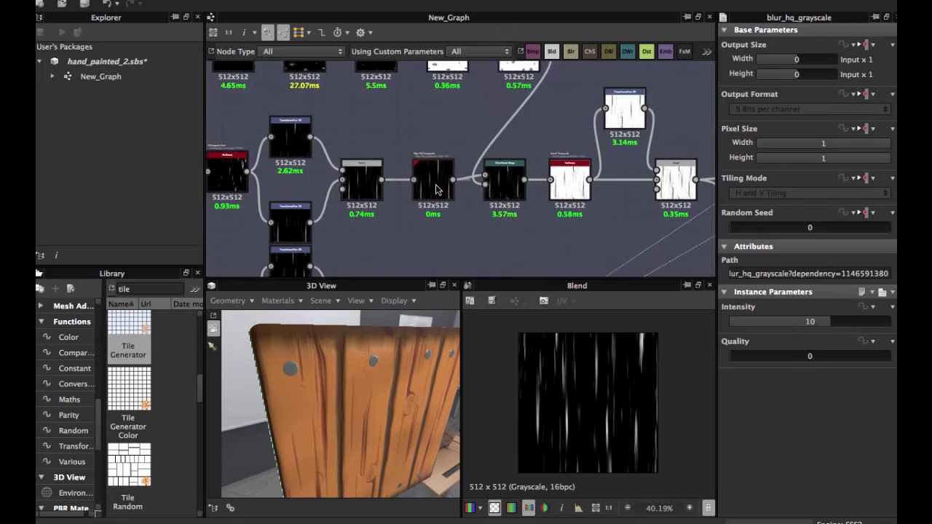
{"action": "scroll", "coordinate": [339, 183], "scroll_direction": "up", "scroll_amount": 4}
{"action": "left_click", "coordinate": [305, 173]}
{"action": "scroll", "coordinate": [520, 317], "scroll_direction": "up", "scroll_amount": 4}
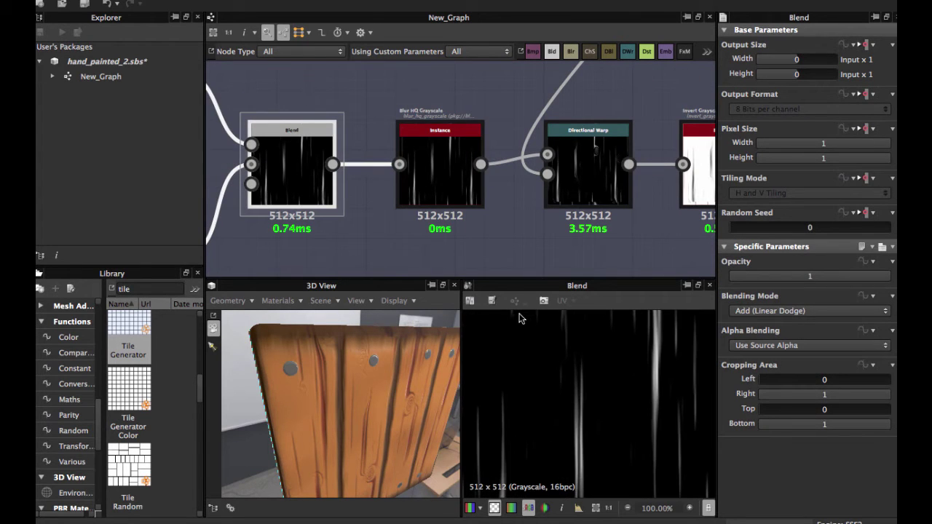
Set the Intensity of the Wood Pattern frame's Blur HQ Grayscale node to about 0.95
{"action": "left_click", "coordinate": [434, 165]}
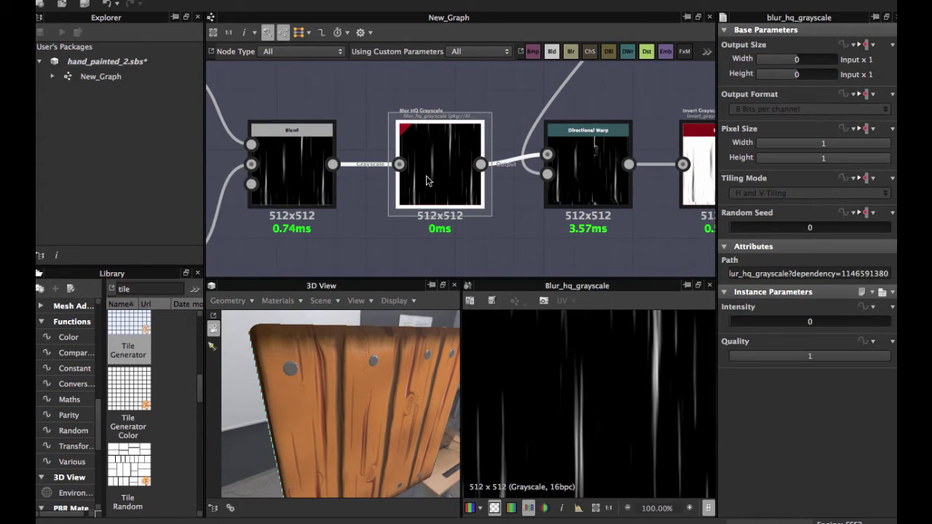
{"action": "scroll", "coordinate": [426, 176], "scroll_direction": "down", "scroll_amount": 1}
{"action": "middle_click_drag", "start_coordinate": [426, 198], "coordinate": [427, 174]}
{"action": "middle_click_drag", "start_coordinate": [446, 221], "coordinate": [453, 158]}
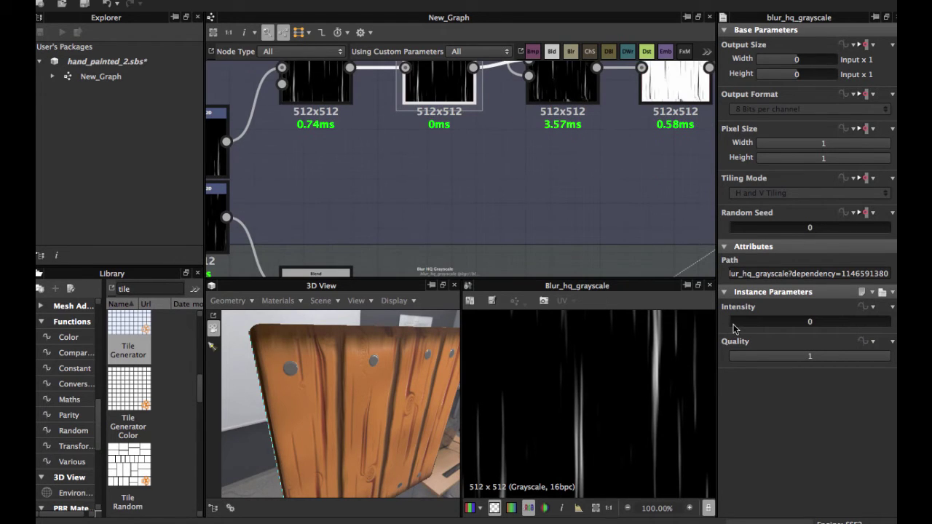
{"action": "mouse_move", "coordinate": [733, 324]}
{"action": "left_mouse_down"}
{"action": "mouse_move", "coordinate": [761, 327]}
{"action": "mouse_move", "coordinate": [735, 328]}
{"action": "left_mouse_up"}
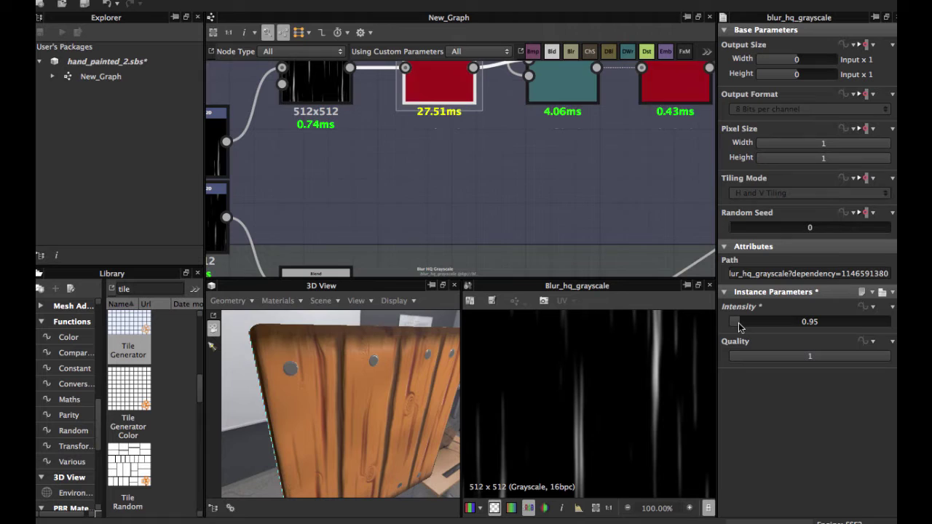
{"action": "scroll", "coordinate": [437, 211], "scroll_direction": "down", "scroll_amount": 3}
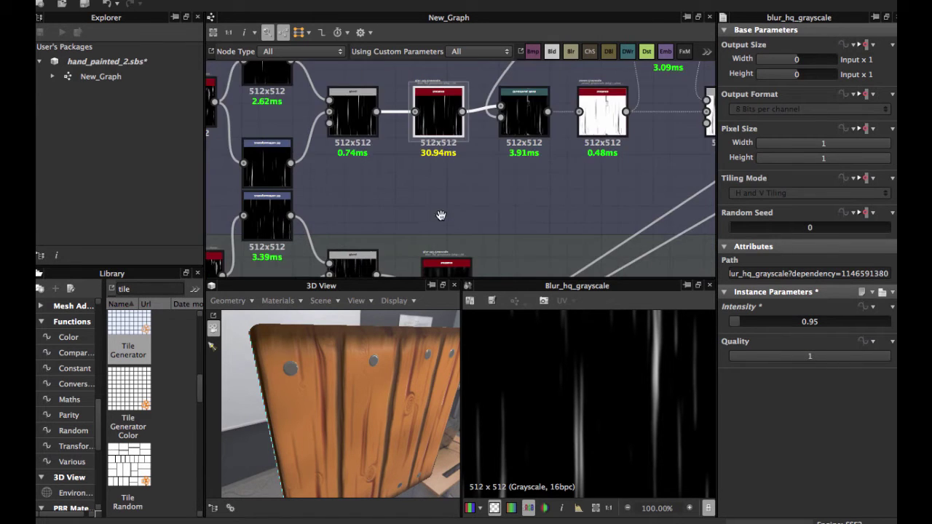
Preview the new Blur HQ Grayscale node and set its Intensity to 0.5
{"action": "middle_click_drag", "start_coordinate": [441, 215], "coordinate": [441, 118]}
{"action": "double_click", "coordinate": [447, 190]}
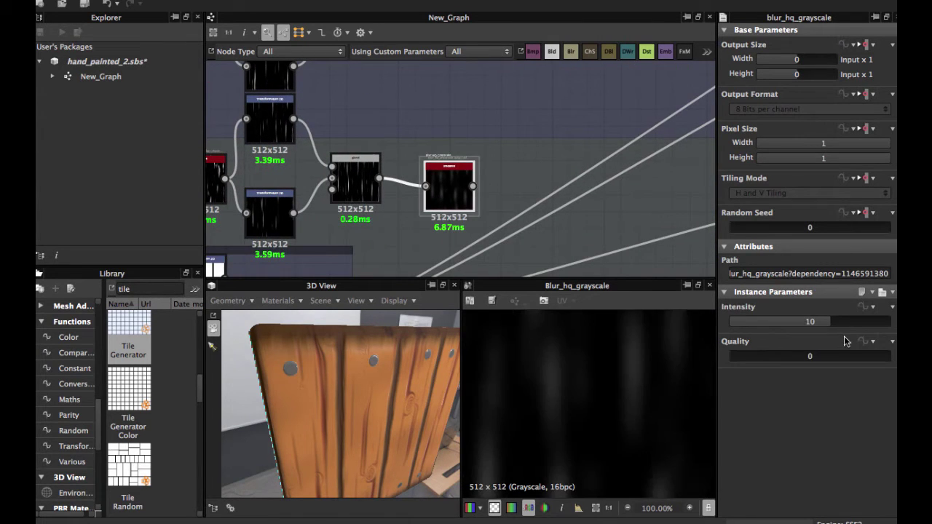
{"action": "left_click_drag", "start_coordinate": [828, 328], "coordinate": [729, 326]}
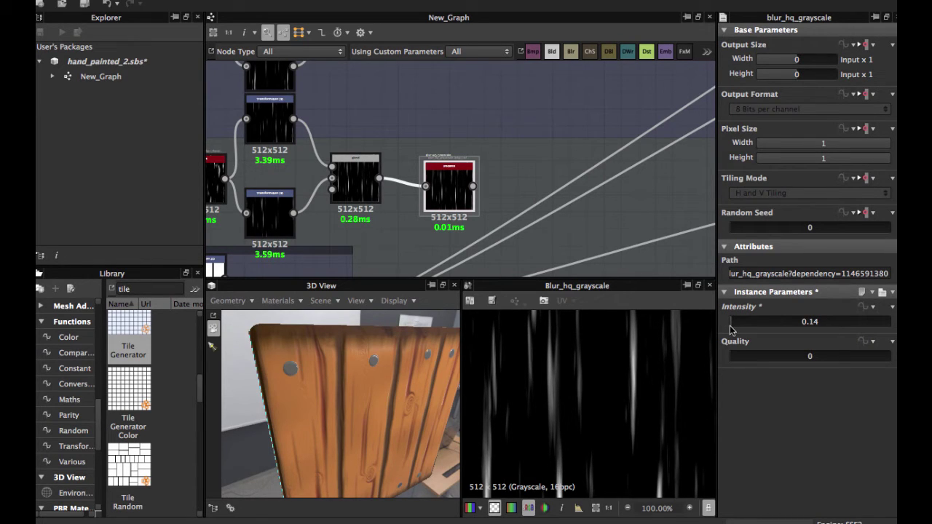
{"action": "double_click", "coordinate": [817, 327]}
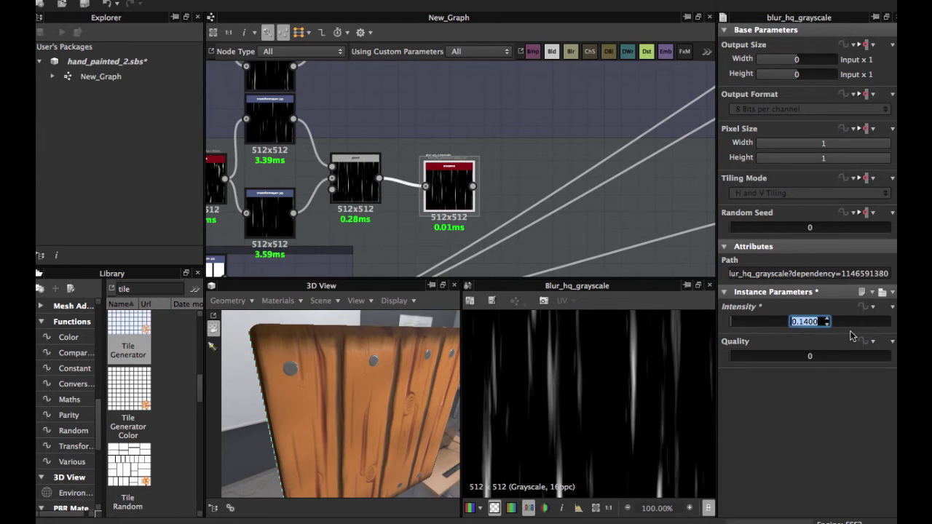
{"action": "type", "text": "0.5"}
{"action": "key", "text": "Return"}
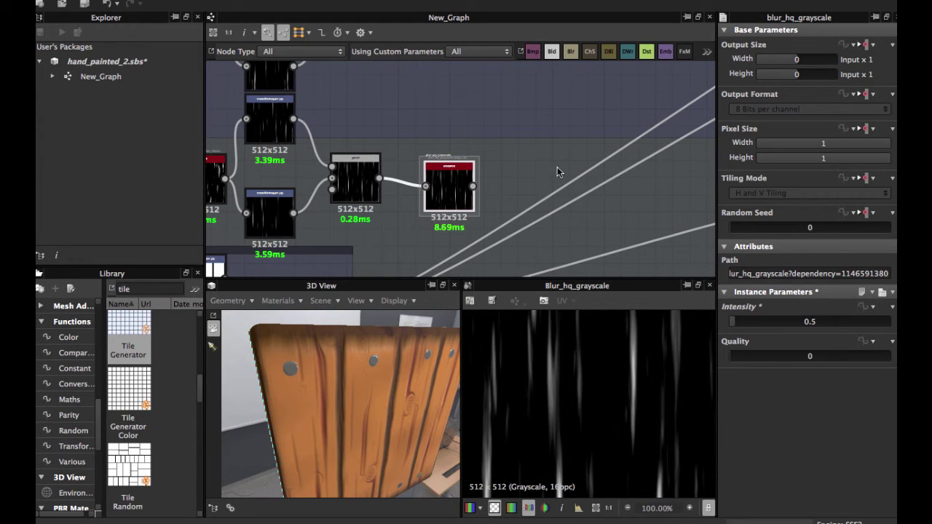
Examine the Directional Warp node after the blur in the Wood Pattern frame, including its inputs, Intensity and Warp Angle
{"action": "scroll", "coordinate": [523, 170], "scroll_direction": "down", "scroll_amount": 3}
{"action": "middle_click_drag", "start_coordinate": [515, 153], "coordinate": [506, 172]}
{"action": "middle_click_drag", "start_coordinate": [516, 105], "coordinate": [500, 157]}
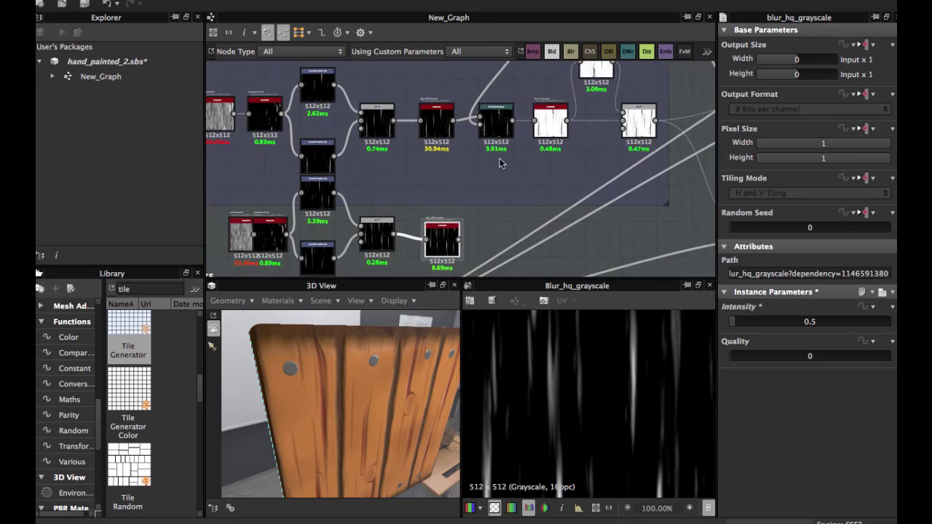
{"action": "scroll", "coordinate": [499, 163], "scroll_direction": "up", "scroll_amount": 2}
{"action": "left_click", "coordinate": [492, 109]}
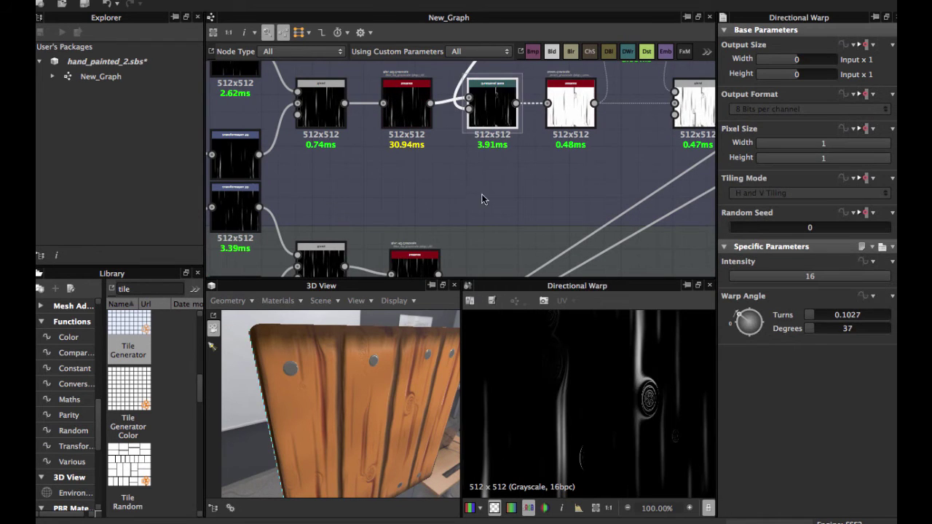
{"action": "scroll", "coordinate": [481, 193], "scroll_direction": "down", "scroll_amount": 3}
{"action": "scroll", "coordinate": [489, 193], "scroll_direction": "up", "scroll_amount": 2}
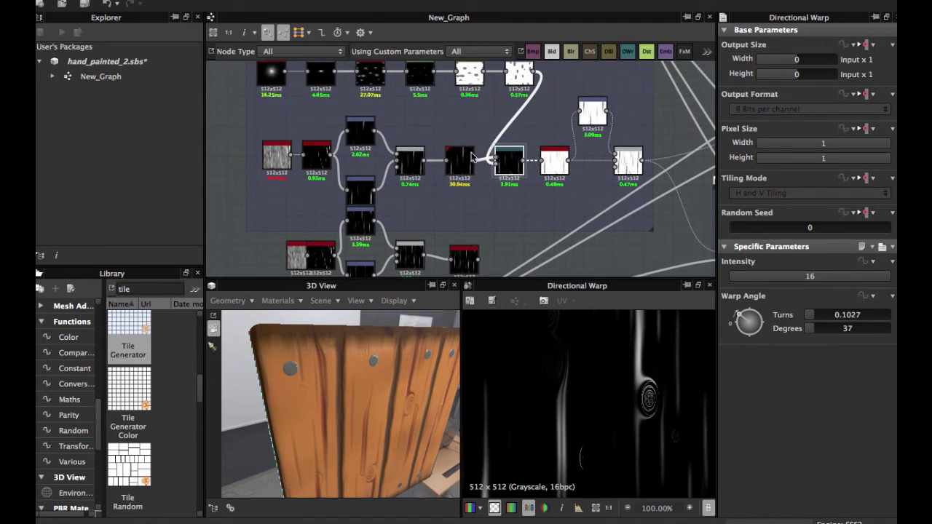
Examine the knot chain at the start of the Wood Pattern frame and preview its Shape node and settings
{"action": "middle_click_drag", "start_coordinate": [471, 155], "coordinate": [523, 205]}
{"action": "scroll", "coordinate": [452, 188], "scroll_direction": "up", "scroll_amount": 3}
{"action": "middle_click_drag", "start_coordinate": [416, 134], "coordinate": [493, 189]}
{"action": "middle_click_drag", "start_coordinate": [451, 156], "coordinate": [517, 223]}
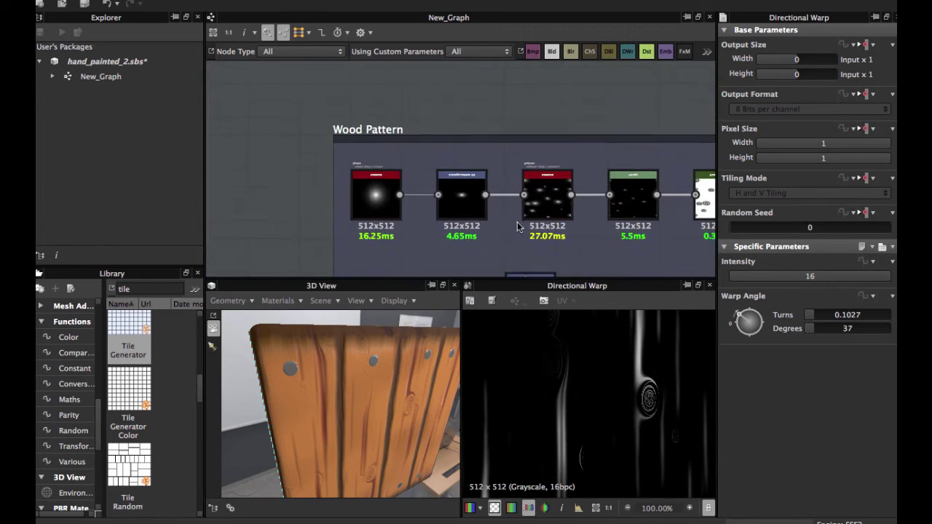
{"action": "scroll", "coordinate": [466, 211], "scroll_direction": "up", "scroll_amount": 2}
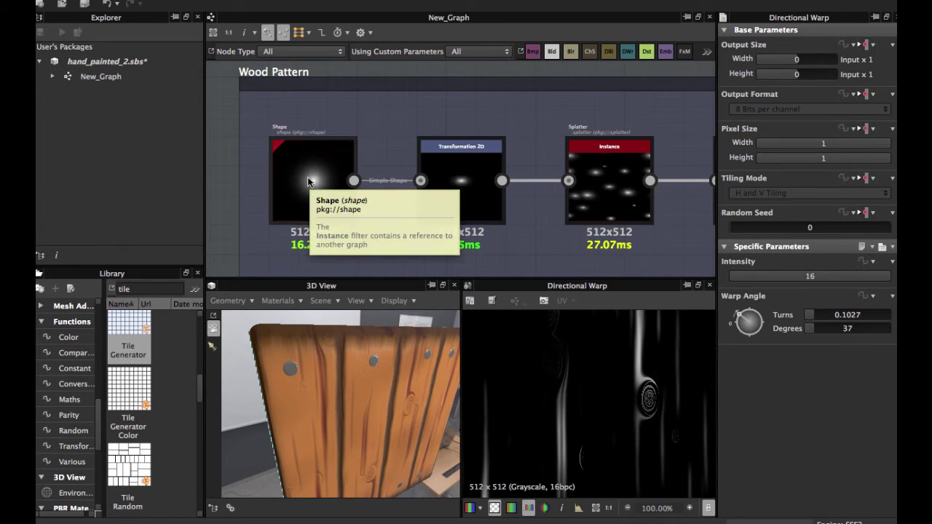
{"action": "scroll", "coordinate": [308, 182], "scroll_direction": "down", "scroll_amount": 2}
{"action": "middle_click_drag", "start_coordinate": [353, 187], "coordinate": [378, 159]}
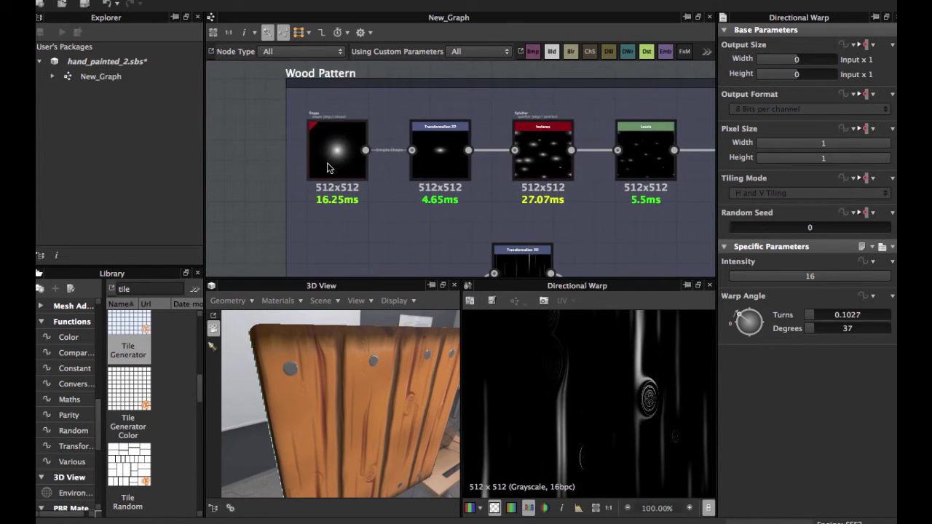
{"action": "double_click", "coordinate": [327, 164]}
{"action": "scroll", "coordinate": [601, 387], "scroll_direction": "down", "scroll_amount": 4}
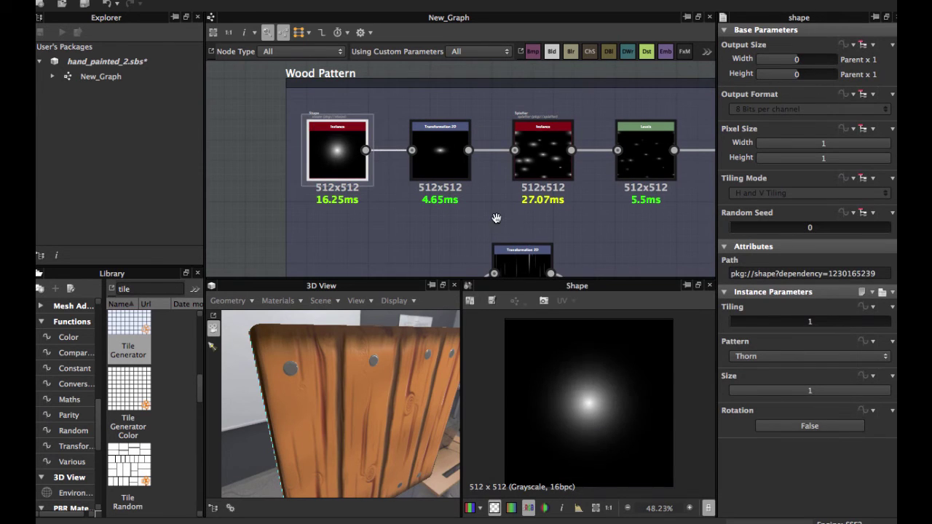
Duplicate the Wood Pattern frame's Shape node and place the copy above the frame
{"action": "middle_click_drag", "start_coordinate": [442, 151], "coordinate": [525, 136]}
{"action": "scroll", "coordinate": [524, 139], "scroll_direction": "down", "scroll_amount": 3}
{"action": "middle_click_drag", "start_coordinate": [496, 188], "coordinate": [489, 164]}
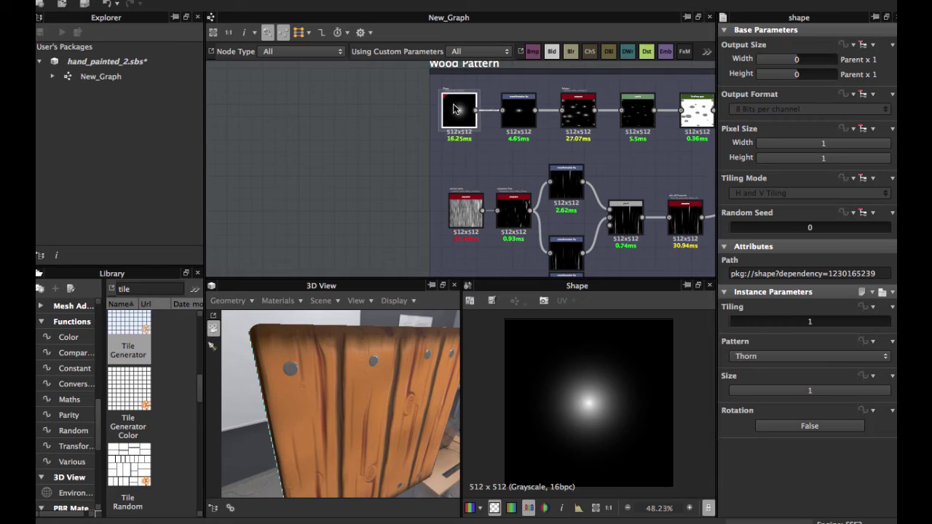
{"action": "key", "text": "super+d"}
{"action": "middle_click_drag", "start_coordinate": [498, 149], "coordinate": [484, 185]}
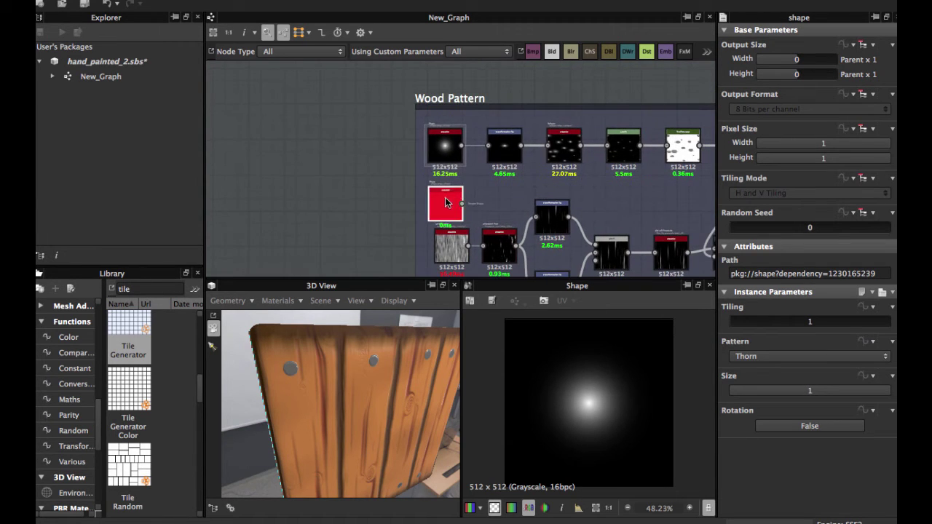
{"action": "left_click_drag", "start_coordinate": [442, 194], "coordinate": [452, 75]}
{"action": "scroll", "coordinate": [453, 80], "scroll_direction": "up", "scroll_amount": 3}
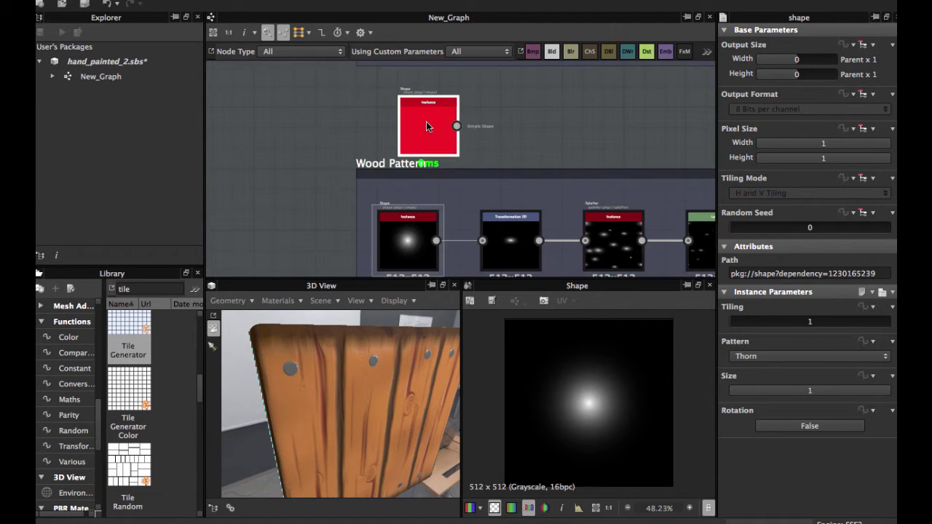
{"action": "left_click", "coordinate": [408, 117]}
Check the frame's Transformation 2D following the Shape, and add a Transformation 2D node connected to the duplicated Shape
{"action": "left_click", "coordinate": [510, 240]}
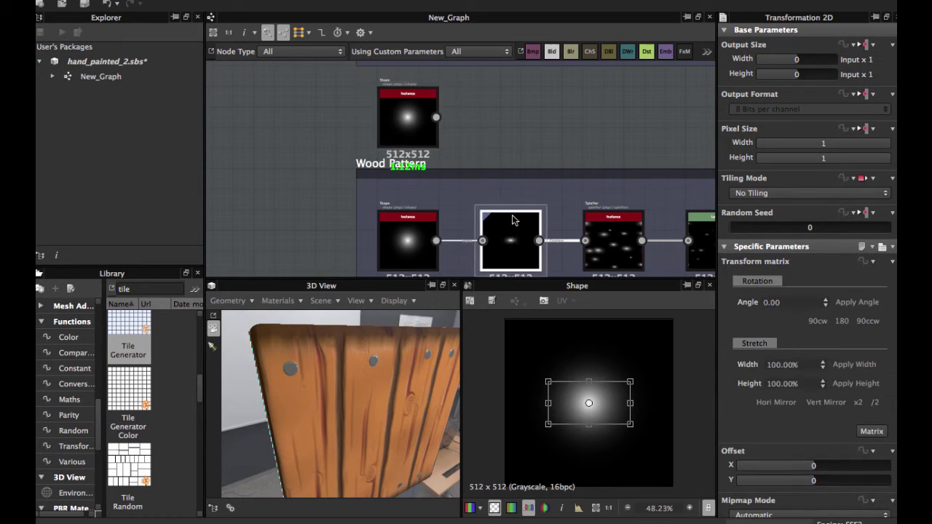
{"action": "scroll", "coordinate": [512, 218], "scroll_direction": "up", "scroll_amount": 2}
{"action": "left_click", "coordinate": [409, 102]}
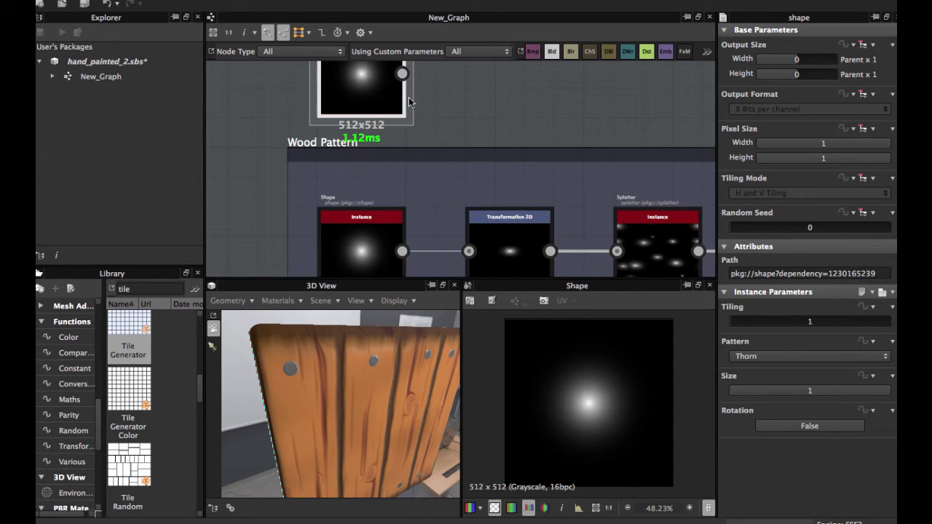
{"action": "key", "text": "space"}
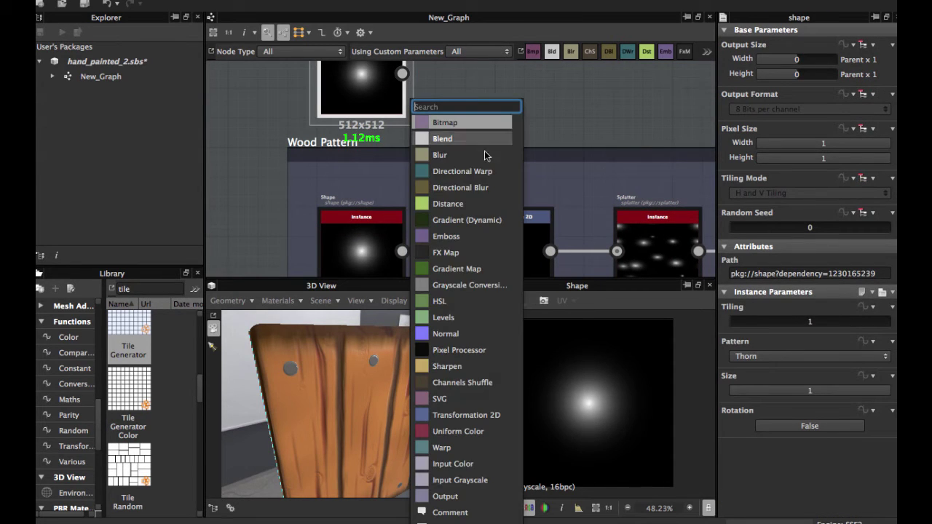
{"action": "left_click", "coordinate": [485, 415]}
{"action": "middle_click_drag", "start_coordinate": [492, 108], "coordinate": [459, 153]}
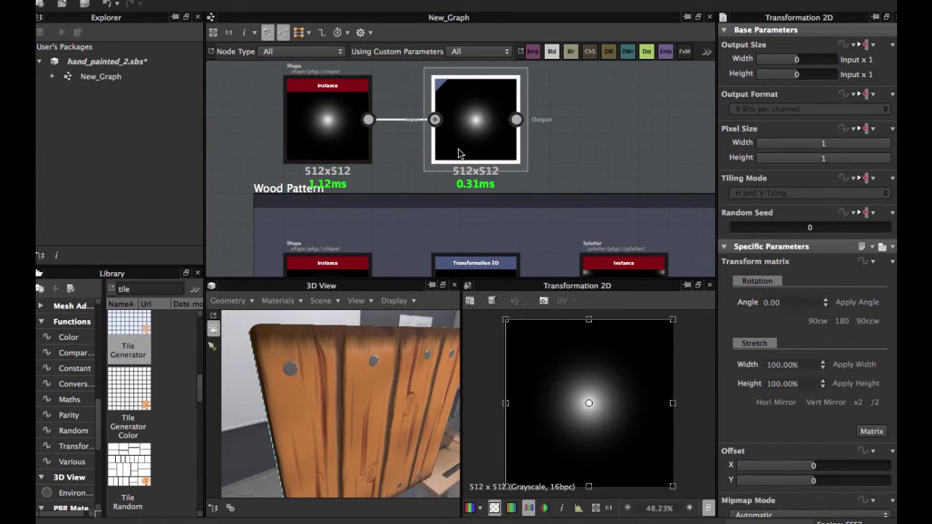
Squash the glow in the new Transformation 2D vertically into a wide, flat ellipse near the centre of the canvas
{"action": "left_click_drag", "start_coordinate": [589, 320], "coordinate": [589, 354]}
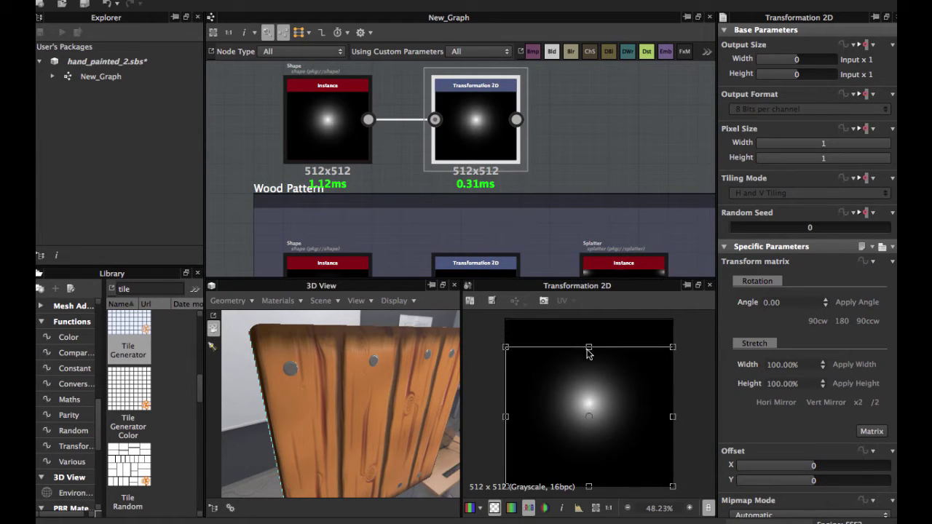
{"action": "left_click_drag", "start_coordinate": [594, 407], "coordinate": [595, 375]}
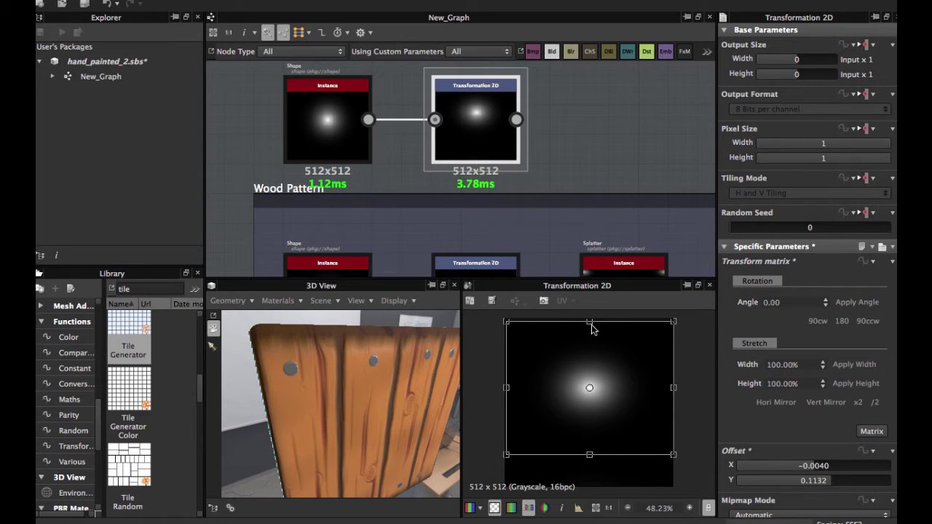
{"action": "left_click_drag", "start_coordinate": [592, 329], "coordinate": [586, 381]}
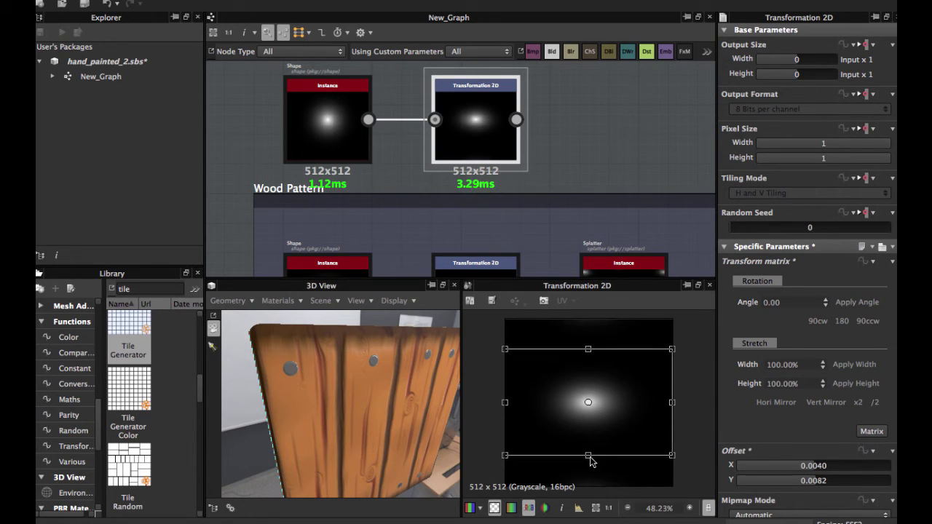
{"action": "left_click_drag", "start_coordinate": [590, 457], "coordinate": [589, 442]}
{"action": "key", "text": "super+z"}
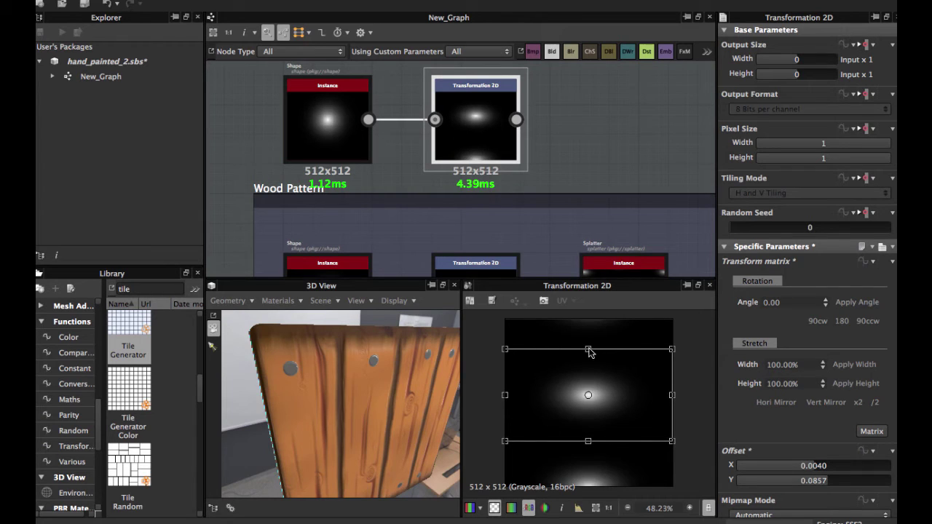
{"action": "left_click_drag", "start_coordinate": [590, 352], "coordinate": [588, 360]}
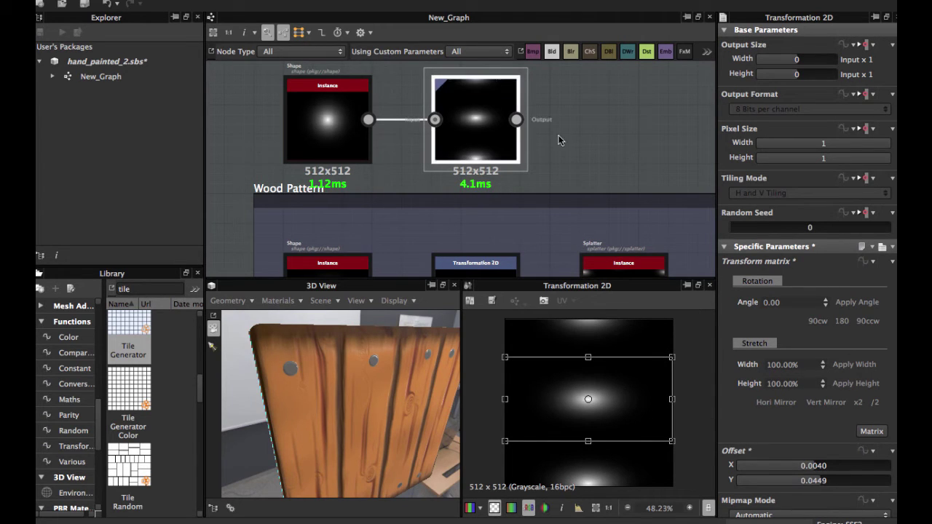
Make the new Transformation 2D's Tiling Mode absolute and set it to No Tiling
{"action": "left_click", "coordinate": [864, 178]}
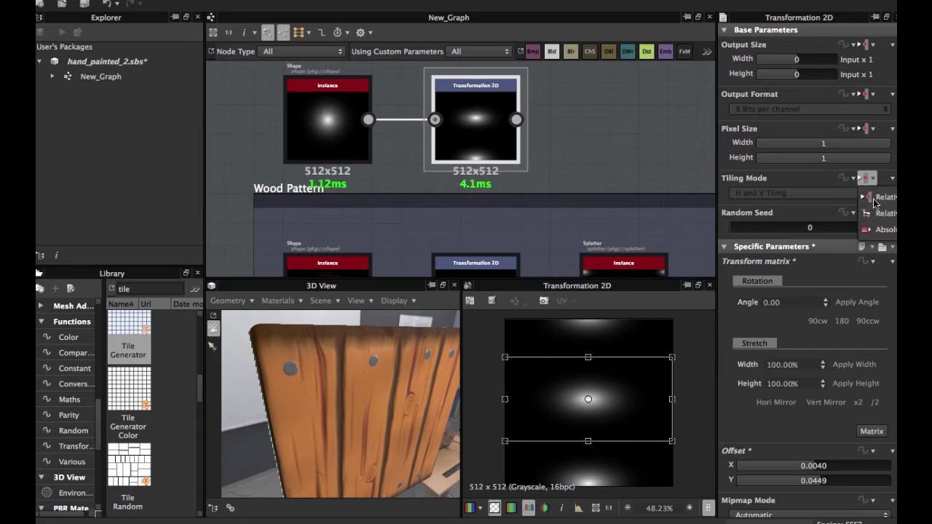
{"action": "left_click", "coordinate": [884, 229]}
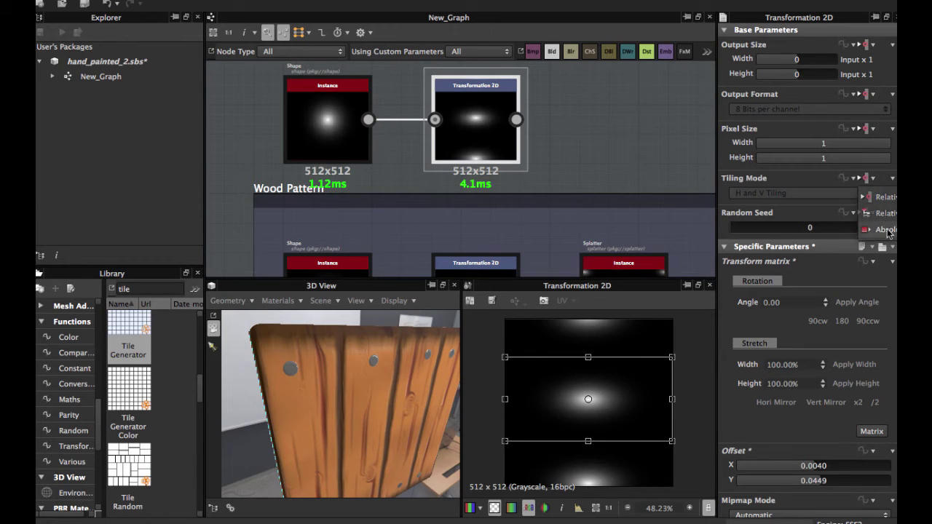
{"action": "left_click", "coordinate": [827, 195]}
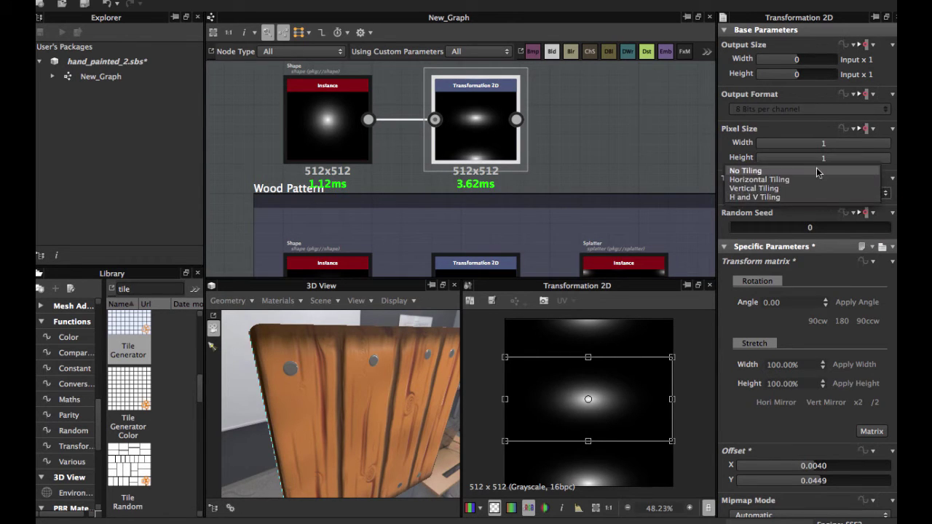
{"action": "left_click", "coordinate": [806, 171]}
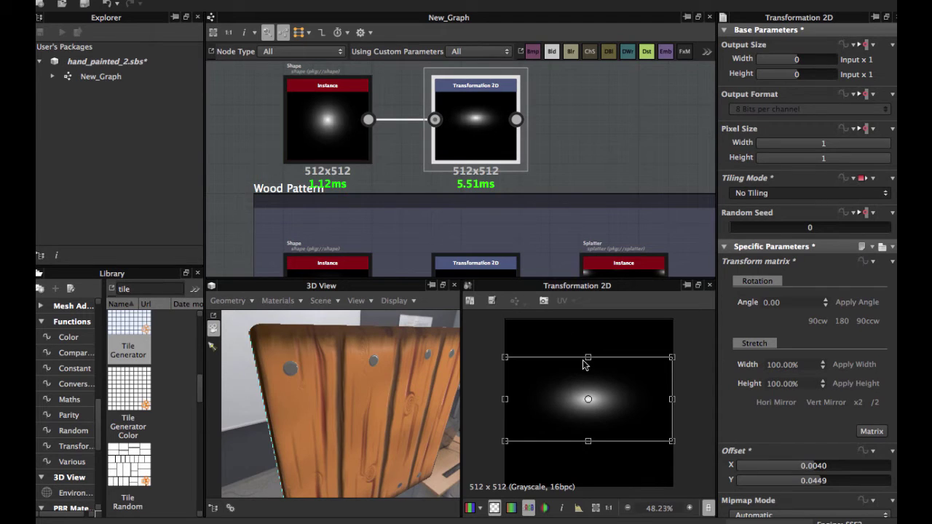
Flatten the ellipse slightly more and scale its transform box down to just under half the canvas width, keeping it roughly centred
{"action": "left_click_drag", "start_coordinate": [588, 357], "coordinate": [589, 364]}
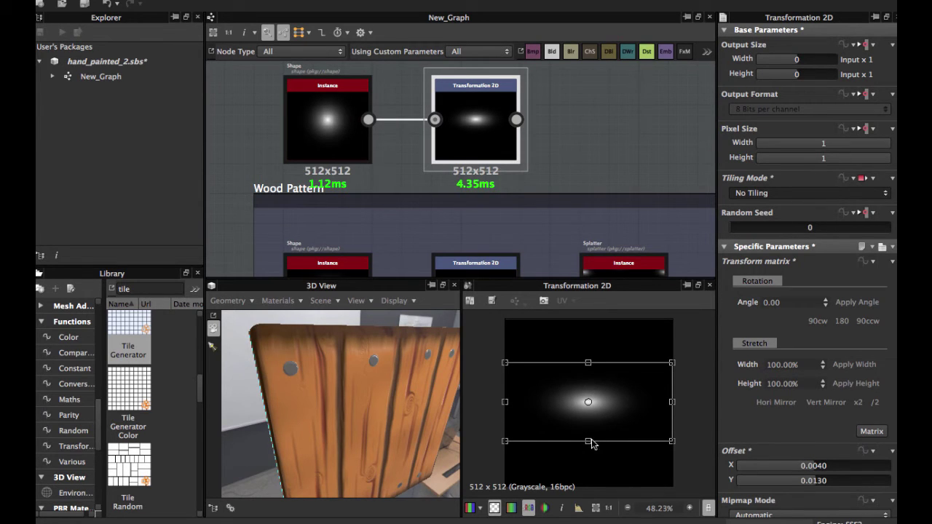
{"action": "left_click_drag", "start_coordinate": [588, 441], "coordinate": [588, 438]}
{"action": "scroll", "coordinate": [505, 147], "scroll_direction": "down", "scroll_amount": 1}
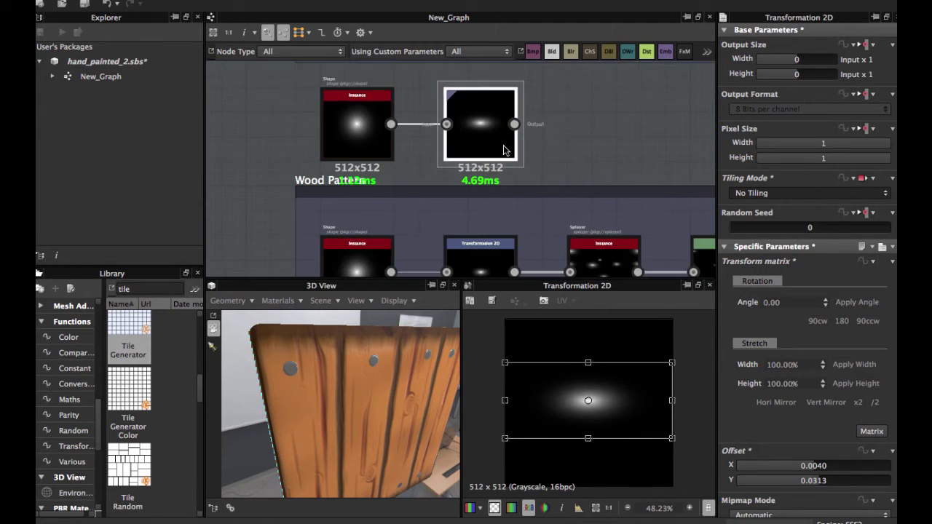
{"action": "middle_click_drag", "start_coordinate": [517, 177], "coordinate": [513, 131]}
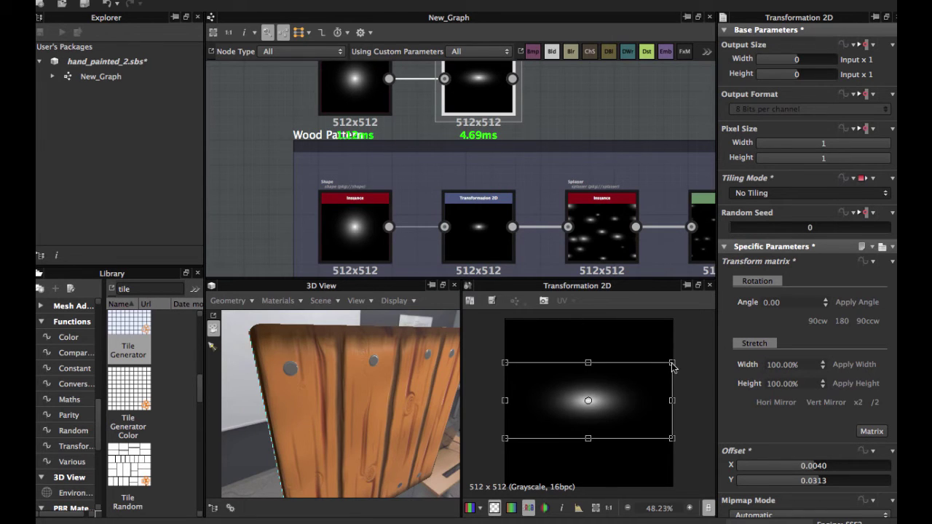
{"action": "left_click_drag", "start_coordinate": [672, 363], "coordinate": [607, 395]}
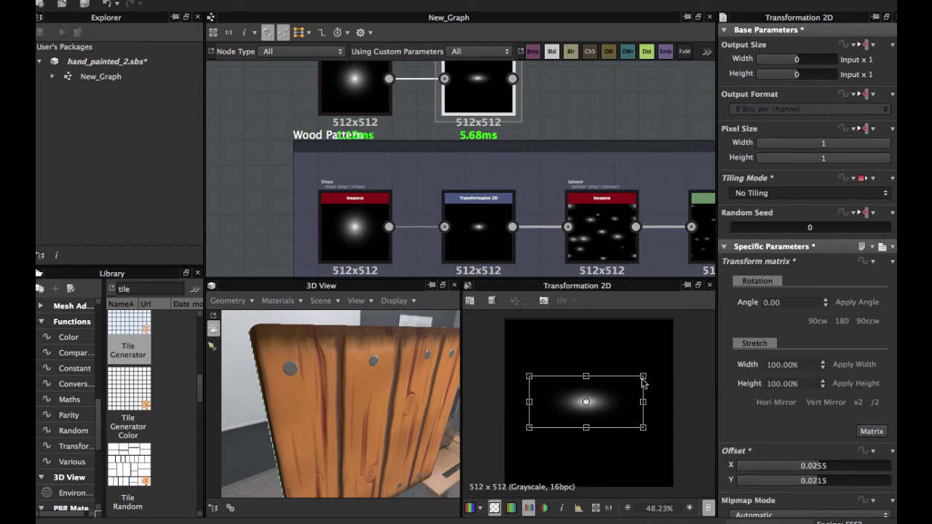
{"action": "left_click_drag", "start_coordinate": [642, 379], "coordinate": [609, 395]}
{"action": "left_click_drag", "start_coordinate": [585, 409], "coordinate": [605, 406]}
Preview the Wood Pattern frame's Splatter node and examine its settings
{"action": "middle_click_drag", "start_coordinate": [594, 231], "coordinate": [481, 248]}
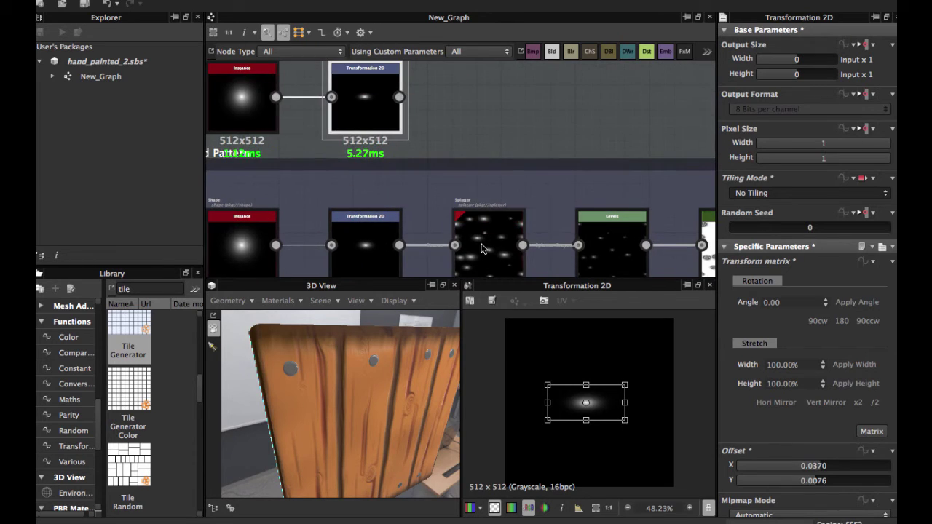
{"action": "double_click", "coordinate": [481, 248]}
{"action": "scroll", "coordinate": [480, 249], "scroll_direction": "down", "scroll_amount": 1}
{"action": "scroll", "coordinate": [481, 249], "scroll_direction": "up", "scroll_amount": 5}
{"action": "scroll", "coordinate": [481, 248], "scroll_direction": "down", "scroll_amount": 3}
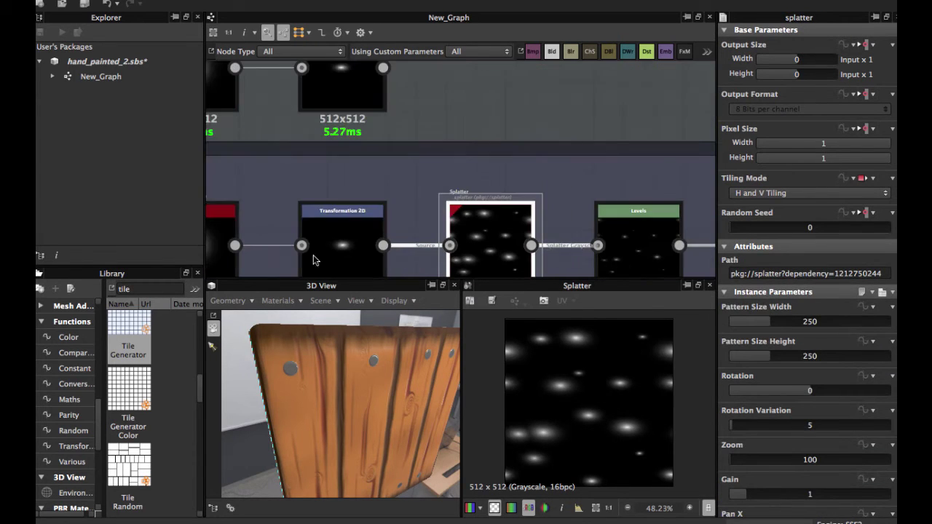
Search the library for "splat", add a Splatter node above the frame, and connect the new Transformation 2D to it
{"action": "left_click", "coordinate": [114, 290]}
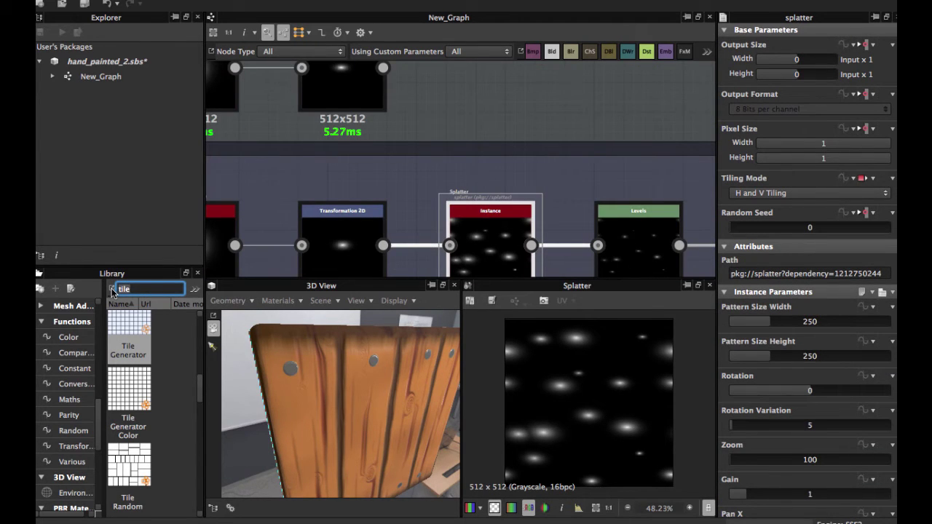
{"action": "type", "text": "spal"}
{"action": "key", "text": "BackSpace"}
{"action": "key", "text": "BackSpace"}
{"action": "key", "text": "BackSpace"}
{"action": "key", "text": "BackSpace"}
{"action": "key", "text": "BackSpace"}
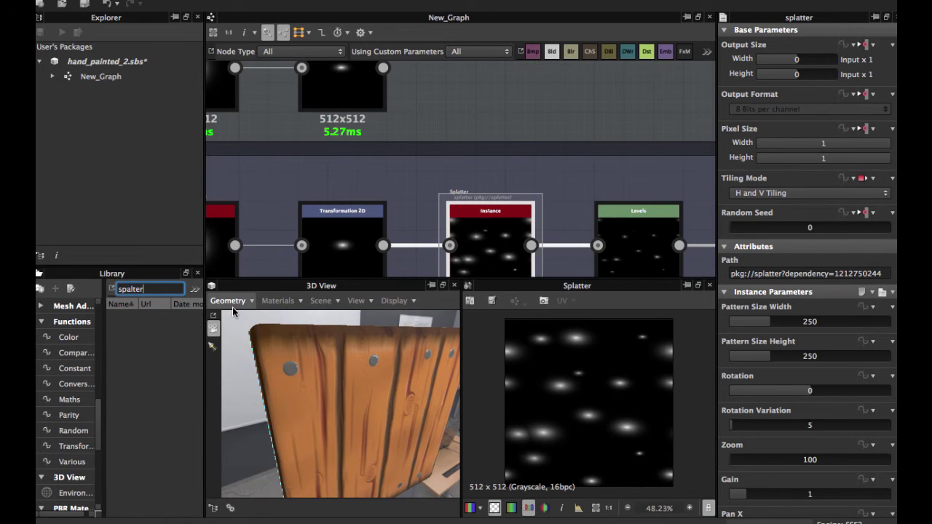
{"action": "type", "text": "lat"}
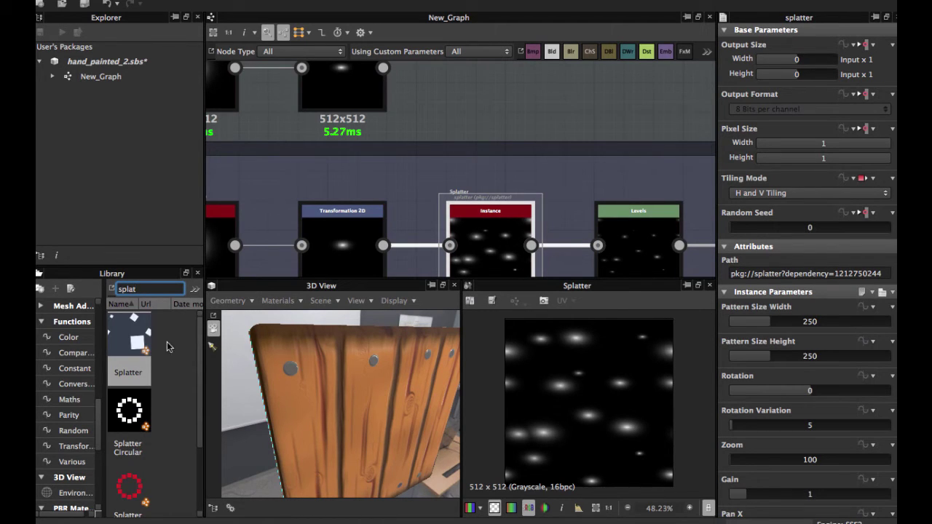
{"action": "left_click", "coordinate": [120, 347]}
{"action": "left_click_drag", "start_coordinate": [120, 347], "coordinate": [467, 104]}
{"action": "middle_click_drag", "start_coordinate": [467, 104], "coordinate": [476, 131]}
{"action": "left_click_drag", "start_coordinate": [384, 115], "coordinate": [439, 115]}
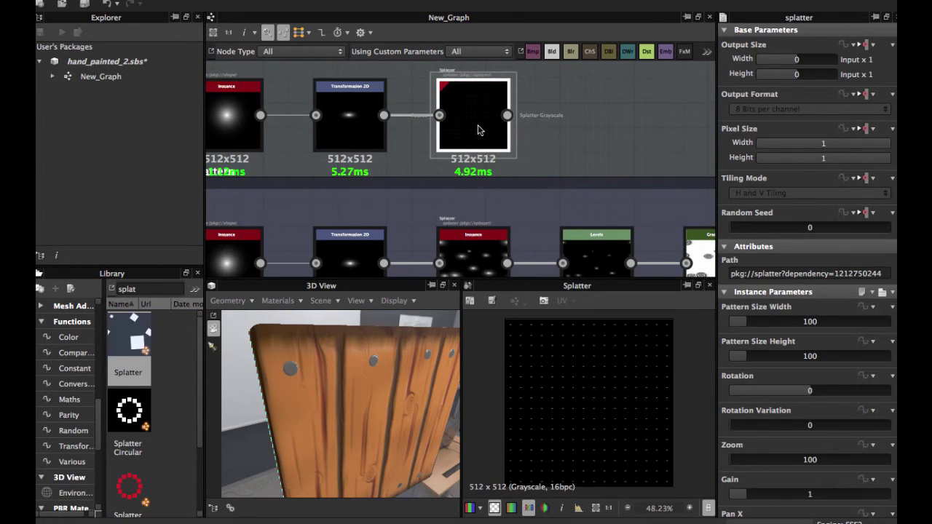
Check the frame's Splatter, and set the new Splatter's Pattern Size Width and Pattern Size Height to 250
{"action": "middle_click_drag", "start_coordinate": [483, 264], "coordinate": [487, 240]}
{"action": "left_click", "coordinate": [487, 240]}
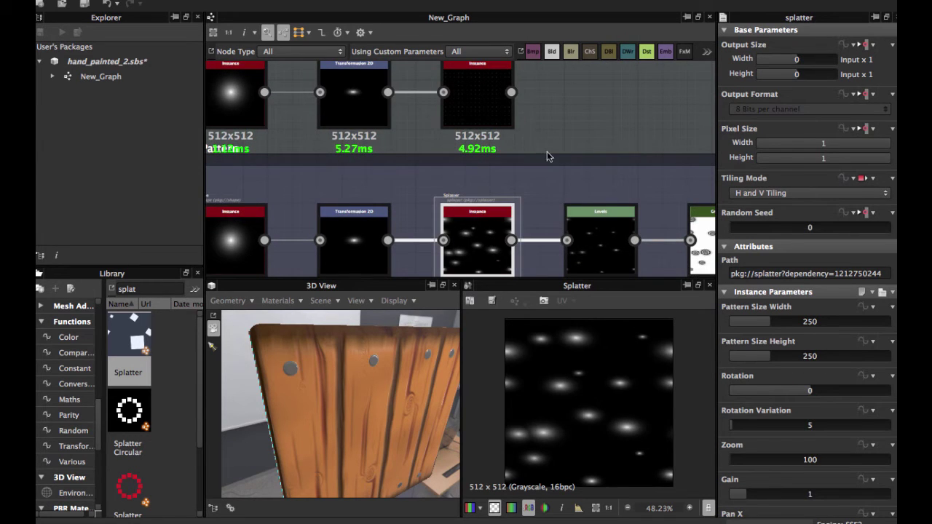
{"action": "middle_click_drag", "start_coordinate": [529, 150], "coordinate": [524, 208]}
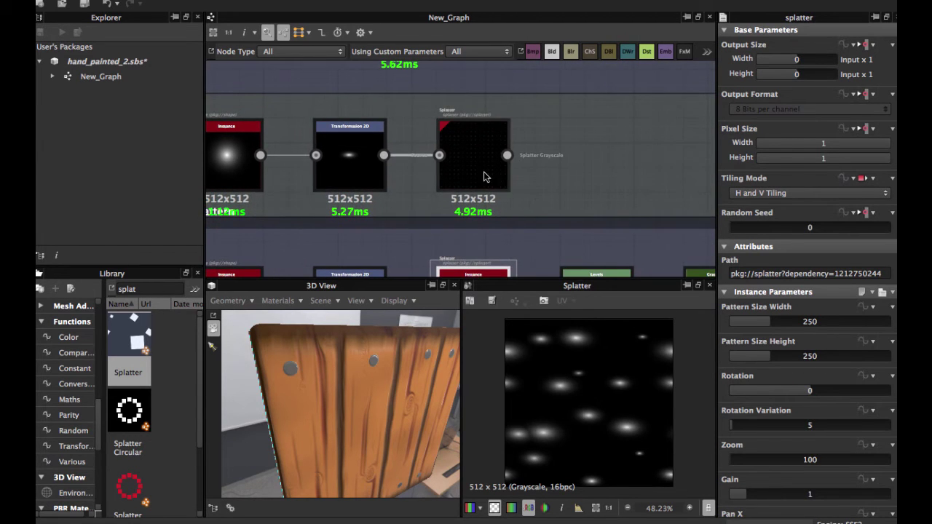
{"action": "left_click", "coordinate": [479, 170]}
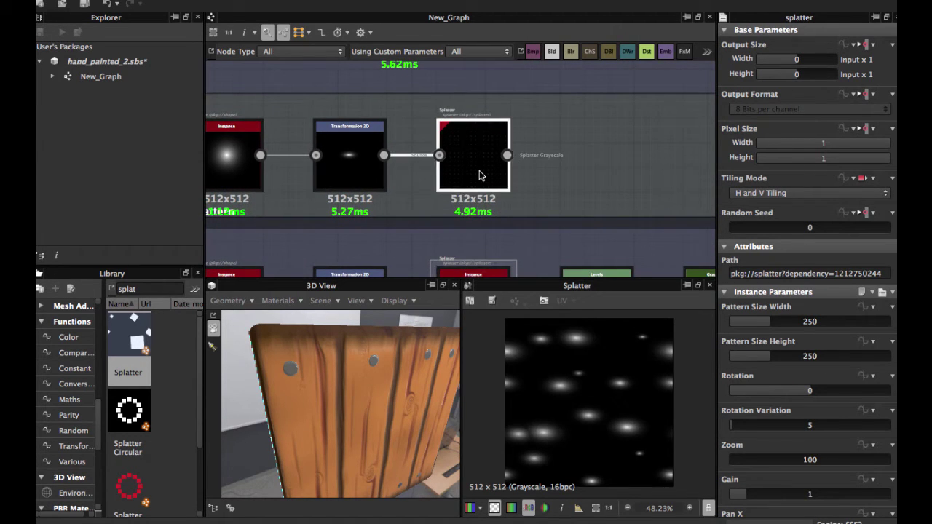
{"action": "double_click", "coordinate": [814, 323]}
{"action": "type", "text": "25"}
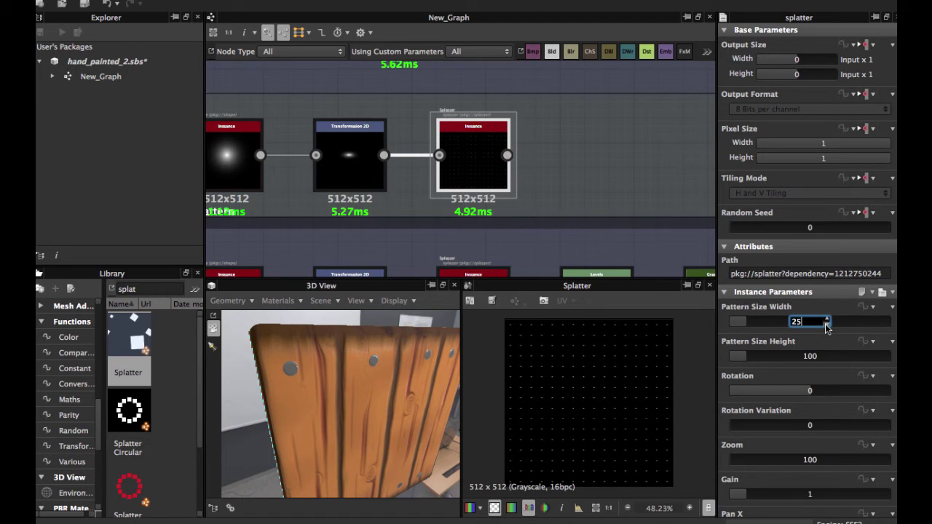
{"action": "type", "text": "0"}
{"action": "key", "text": "Return"}
{"action": "double_click", "coordinate": [813, 358]}
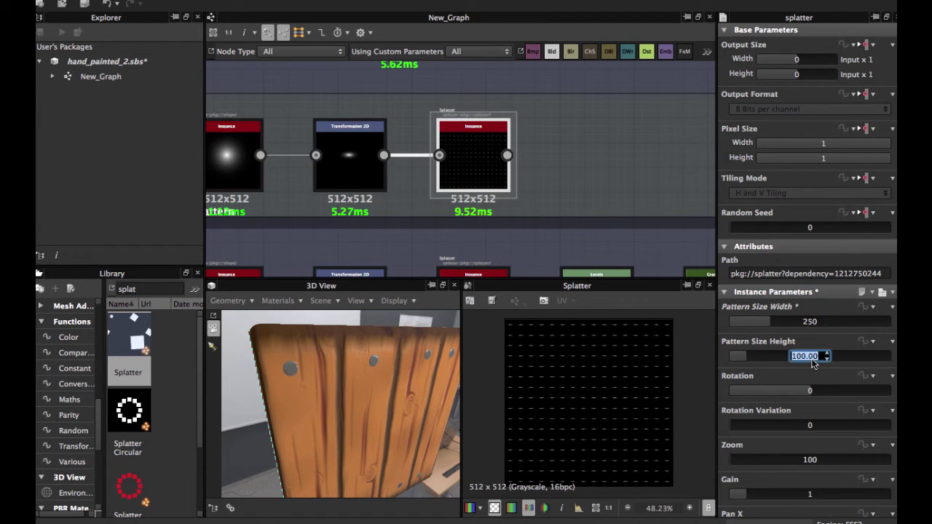
{"action": "type", "text": "250"}
{"action": "key", "text": "Return"}
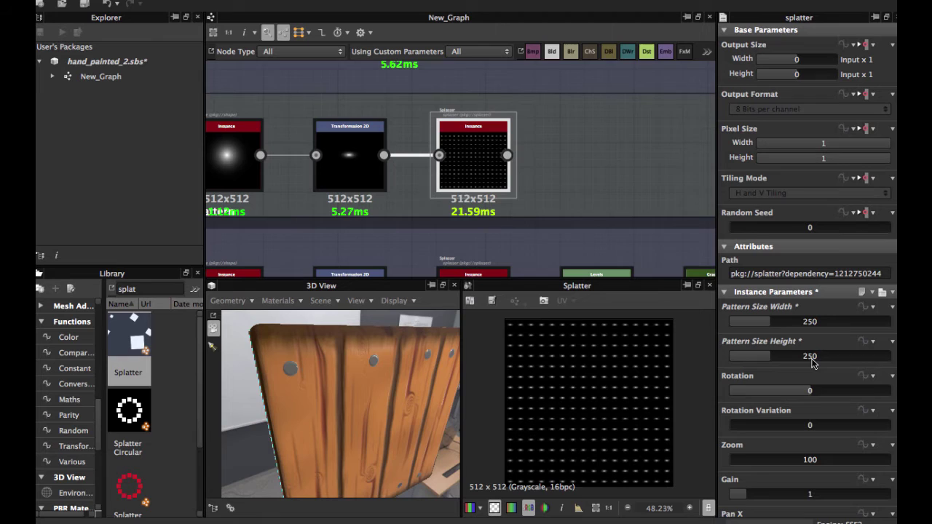
Check the rotation settings of the frame's Splatter, and set the new Splatter's Rotation Variation to 5
{"action": "scroll", "coordinate": [539, 211], "scroll_direction": "down", "scroll_amount": 2}
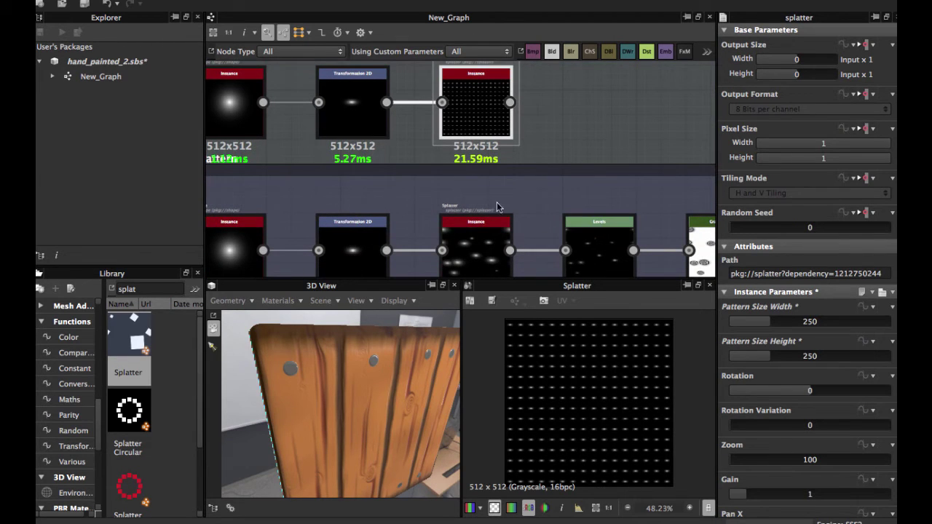
{"action": "left_click", "coordinate": [469, 238]}
{"action": "scroll", "coordinate": [855, 400], "scroll_direction": "down", "scroll_amount": 1}
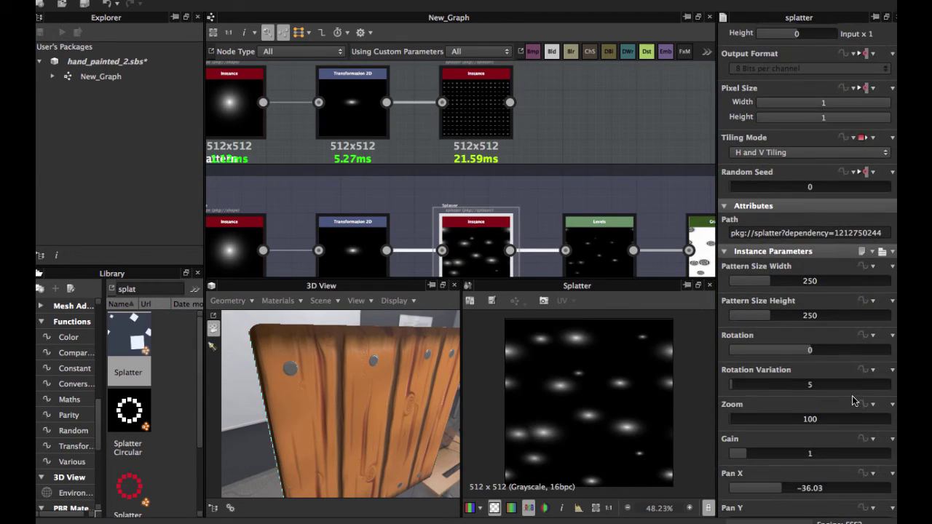
{"action": "left_click", "coordinate": [481, 132]}
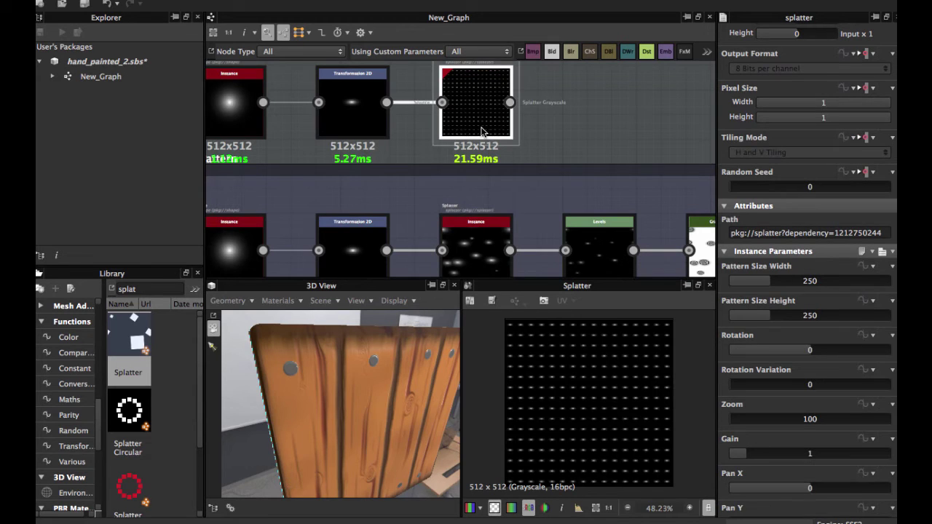
{"action": "double_click", "coordinate": [809, 384]}
{"action": "type", "text": "5"}
{"action": "key", "text": "Return"}
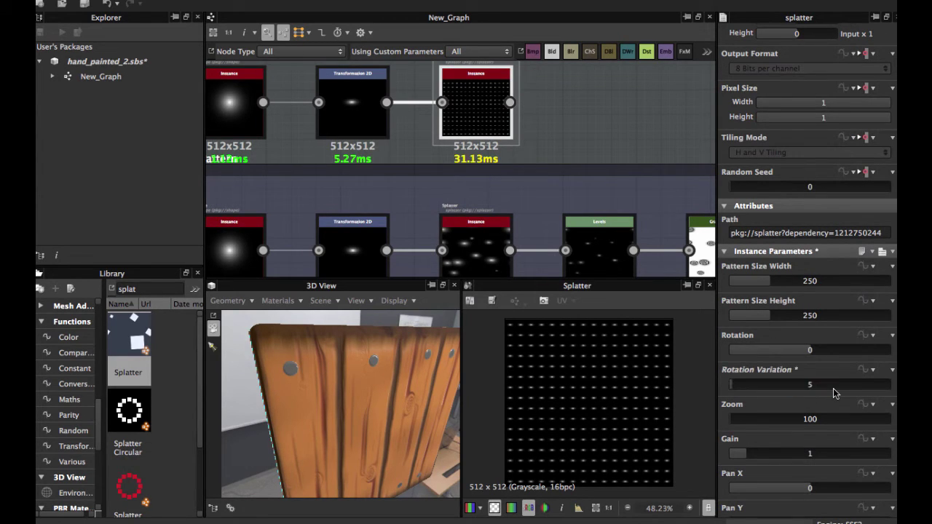
Compare the remaining settings of the frame's Splatter with the new one, and set the new Splatter's Pan X to -36
{"action": "left_click", "coordinate": [474, 249]}
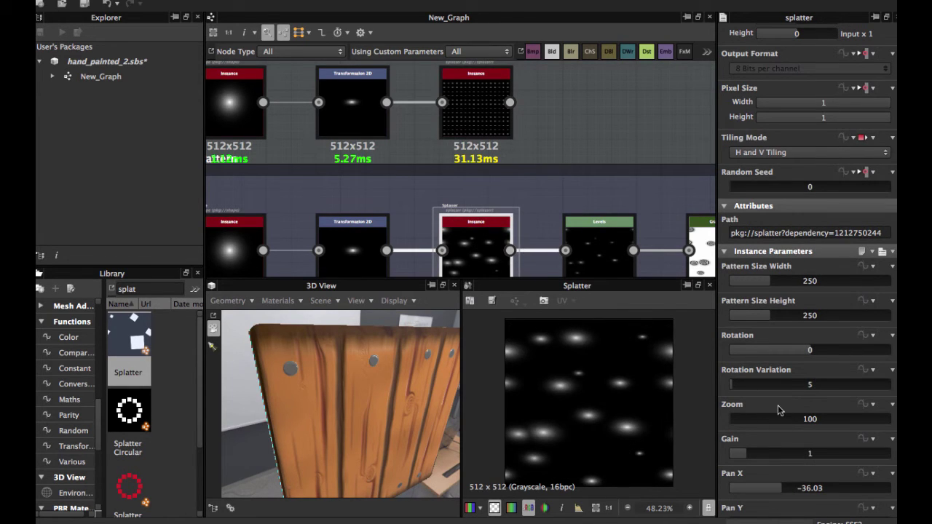
{"action": "left_click", "coordinate": [493, 124]}
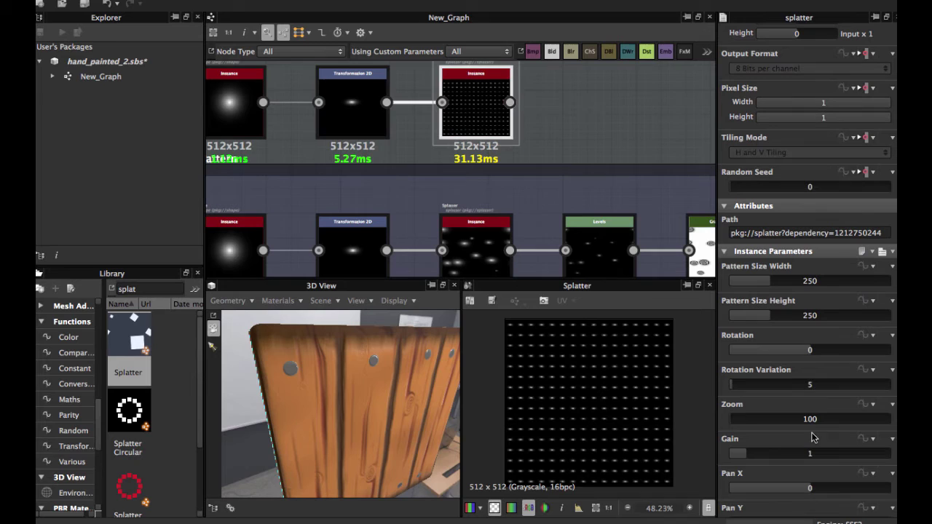
{"action": "left_click", "coordinate": [491, 240]}
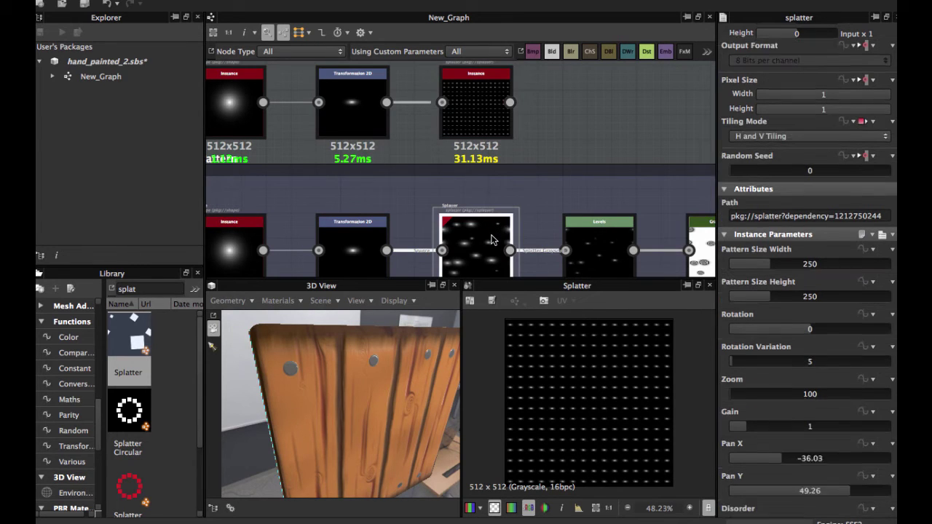
{"action": "scroll", "coordinate": [812, 437], "scroll_direction": "down", "scroll_amount": 3}
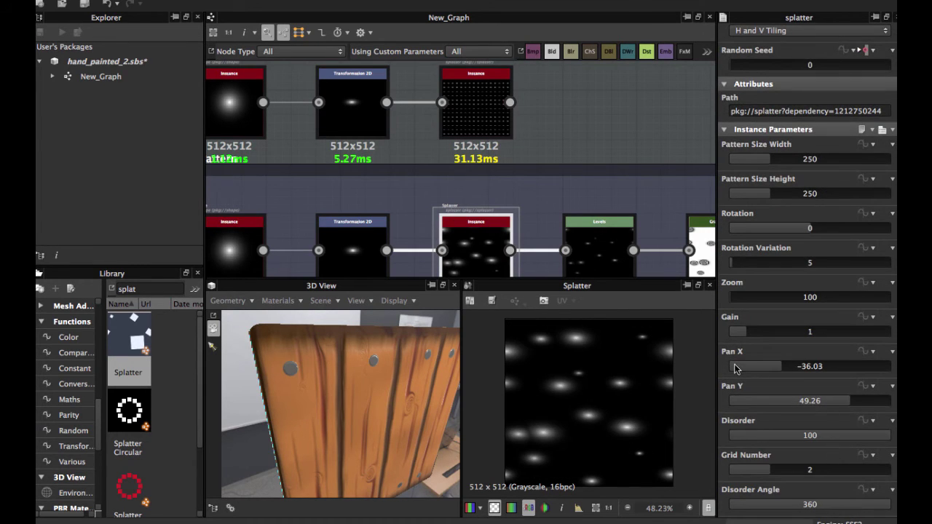
{"action": "left_click", "coordinate": [472, 125]}
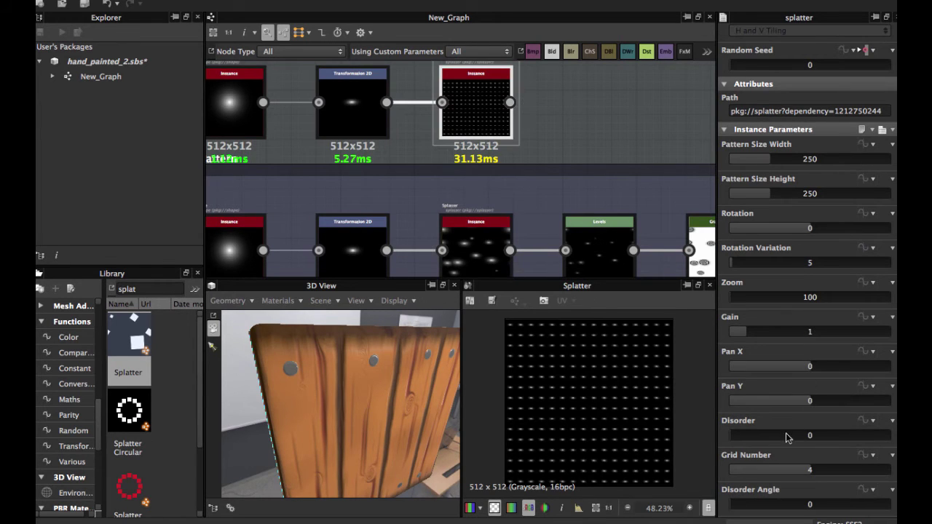
{"action": "double_click", "coordinate": [808, 366]}
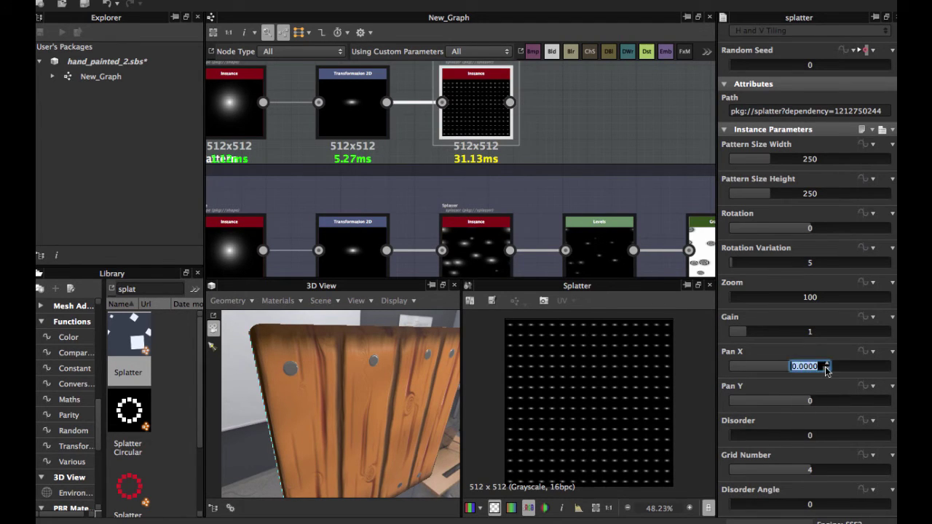
{"action": "type", "text": "-36"}
{"action": "key", "text": "Return"}
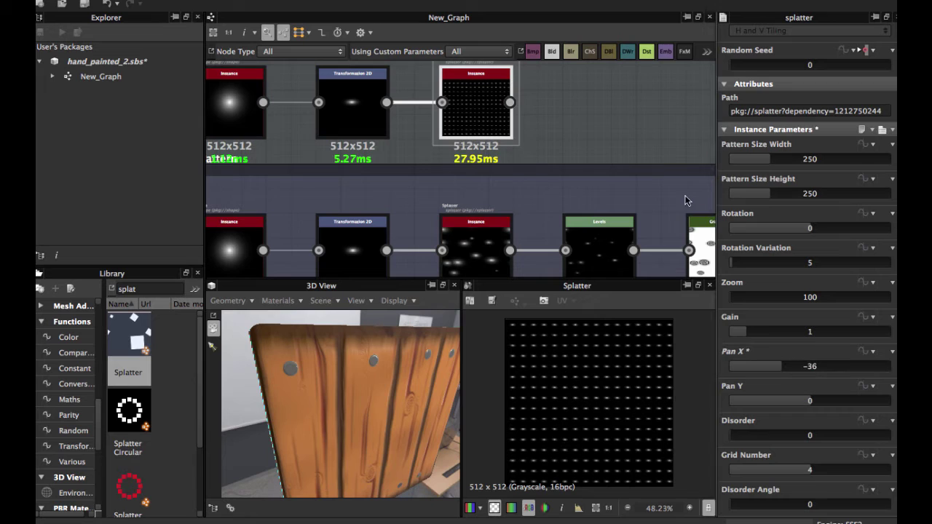
Recheck the pan settings of the frame's Splatter, and set the new Splatter's Pan X to -36.03
{"action": "left_click", "coordinate": [470, 240]}
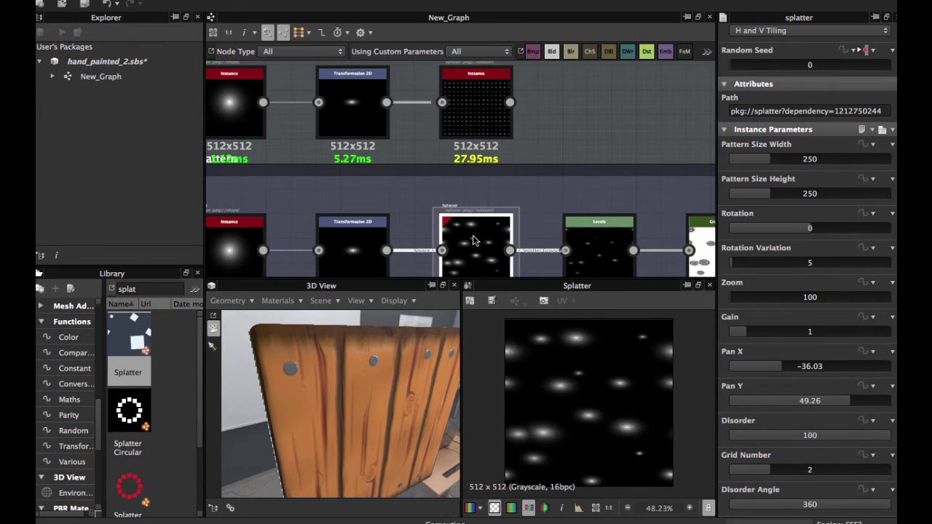
{"action": "left_click", "coordinate": [488, 113]}
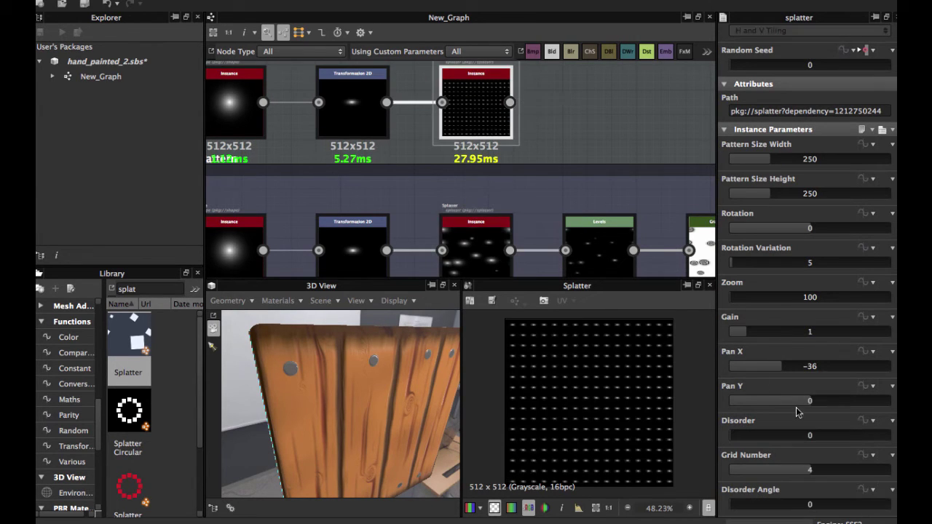
{"action": "double_click", "coordinate": [823, 365]}
{"action": "type", "text": "-36."}
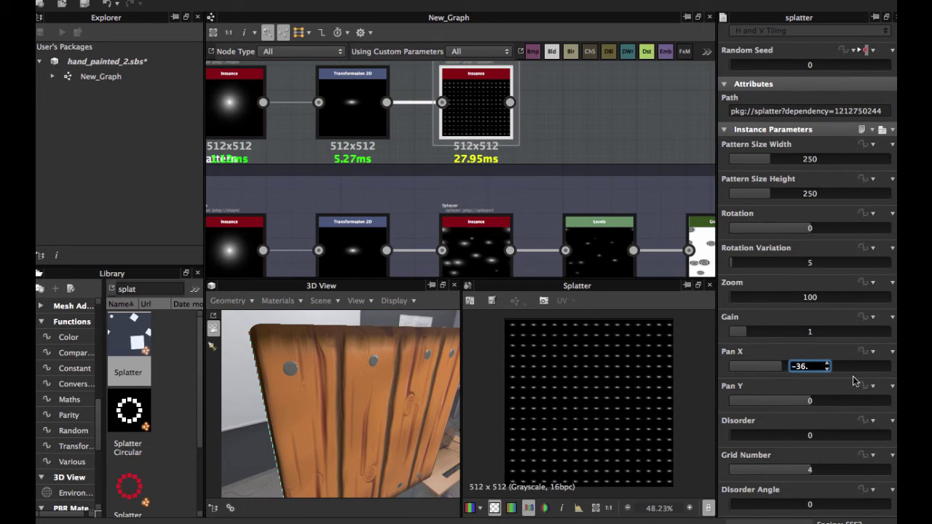
{"action": "type", "text": "03"}
{"action": "key", "text": "Return"}
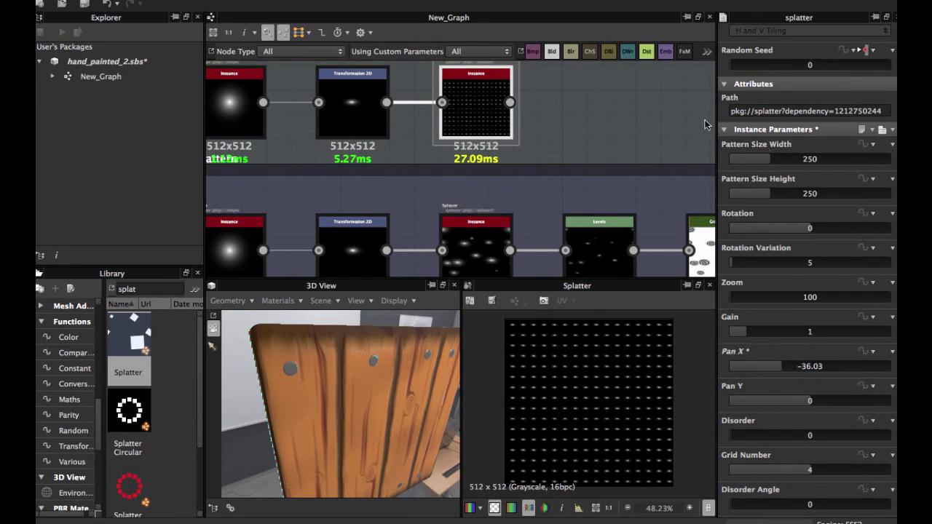
Check the frame's Splatter, and set the new Splatter's Pan Y to 49.26
{"action": "left_click", "coordinate": [475, 261]}
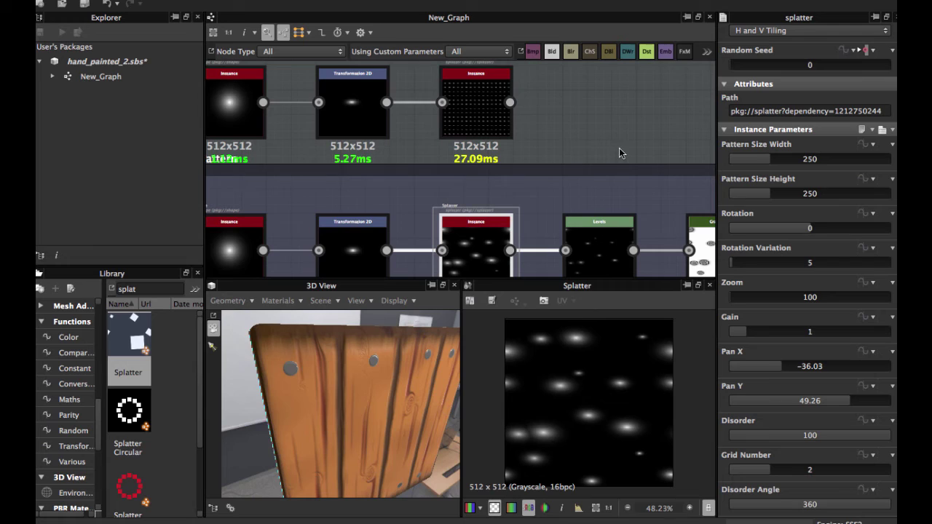
{"action": "left_click", "coordinate": [487, 127]}
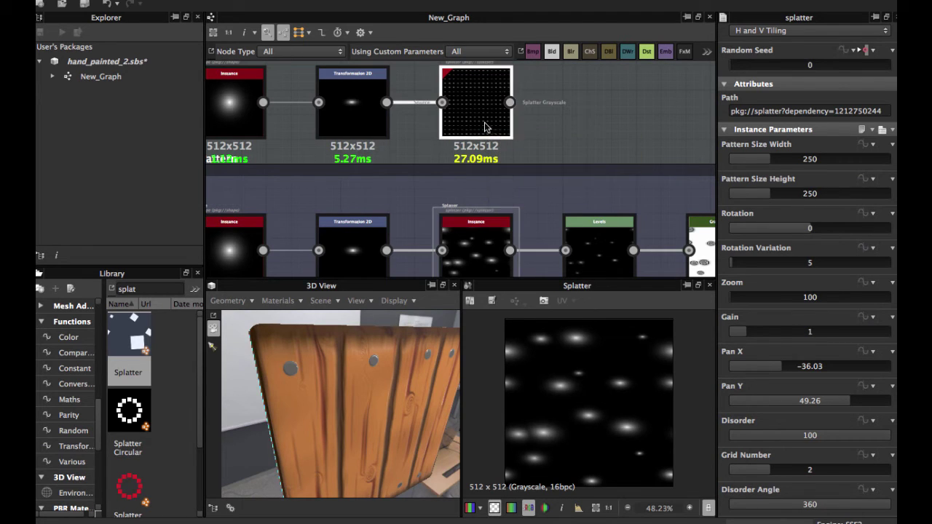
{"action": "double_click", "coordinate": [802, 402]}
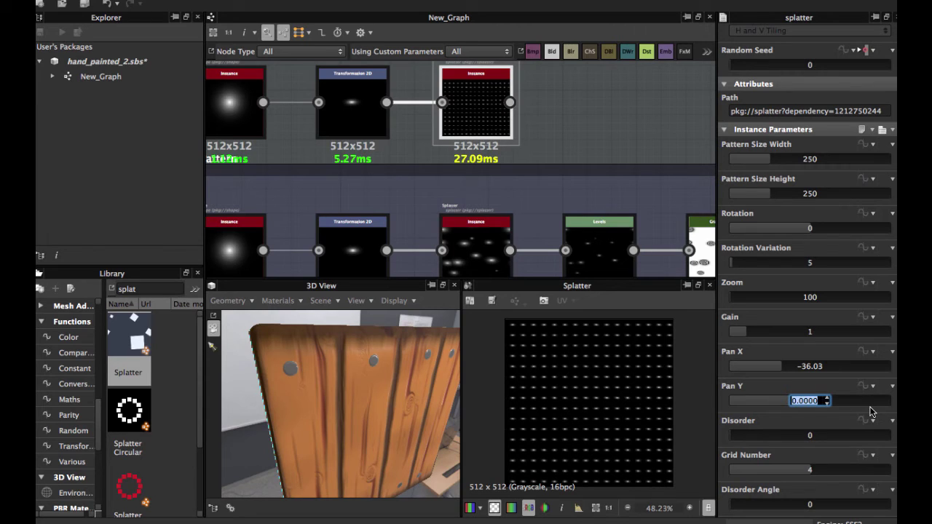
{"action": "type", "text": "49.26"}
{"action": "key", "text": "Return"}
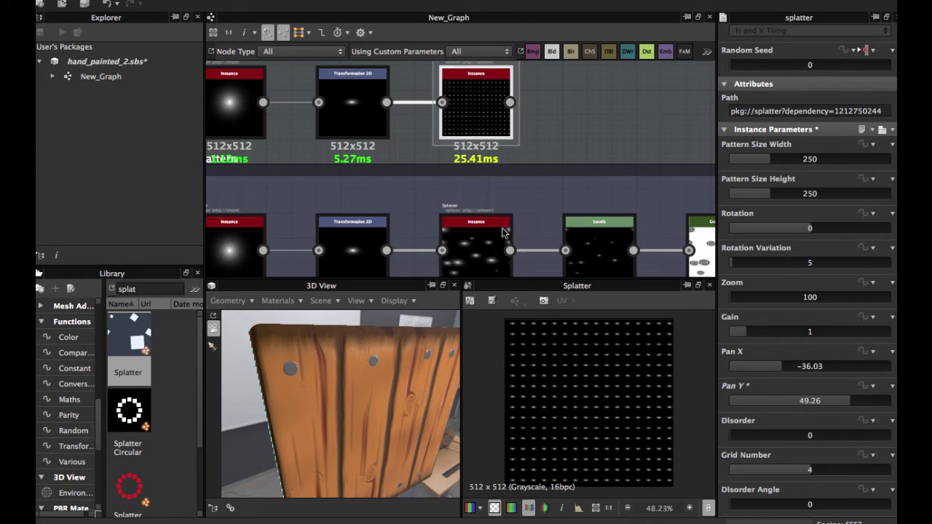
Check the disorder settings of the frame's Splatter, and set the new Splatter's Disorder to 100
{"action": "left_click", "coordinate": [496, 261]}
{"action": "scroll", "coordinate": [842, 371], "scroll_direction": "down", "scroll_amount": 3}
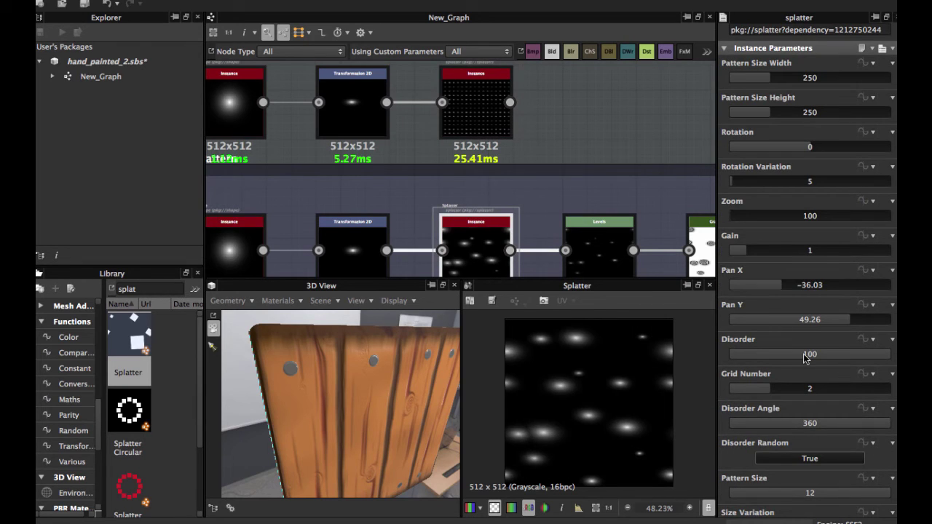
{"action": "left_click", "coordinate": [478, 116]}
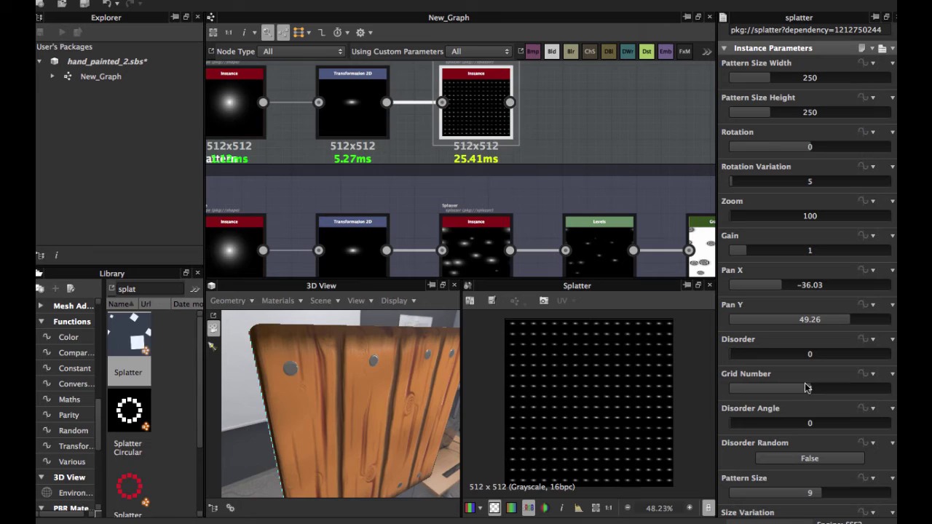
{"action": "double_click", "coordinate": [811, 354]}
{"action": "type", "text": "1"}
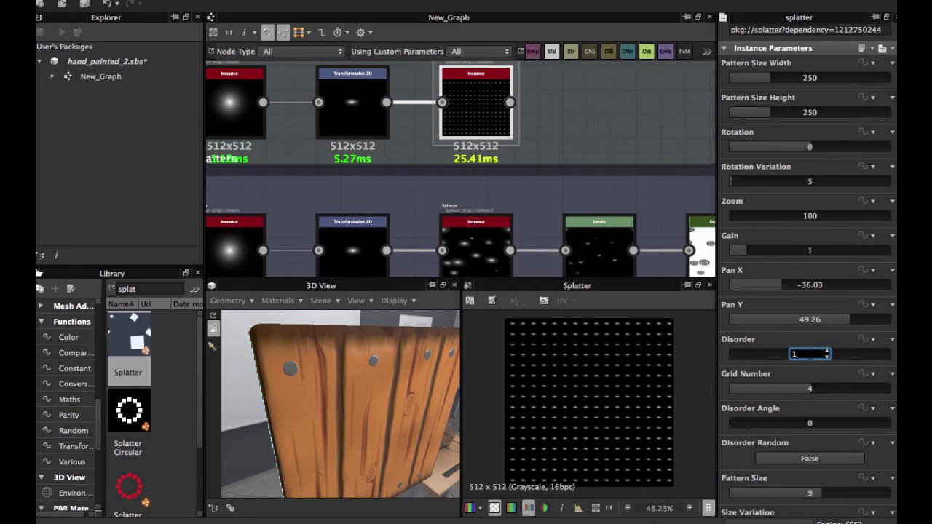
{"action": "type", "text": "00"}
{"action": "key", "text": "Return"}
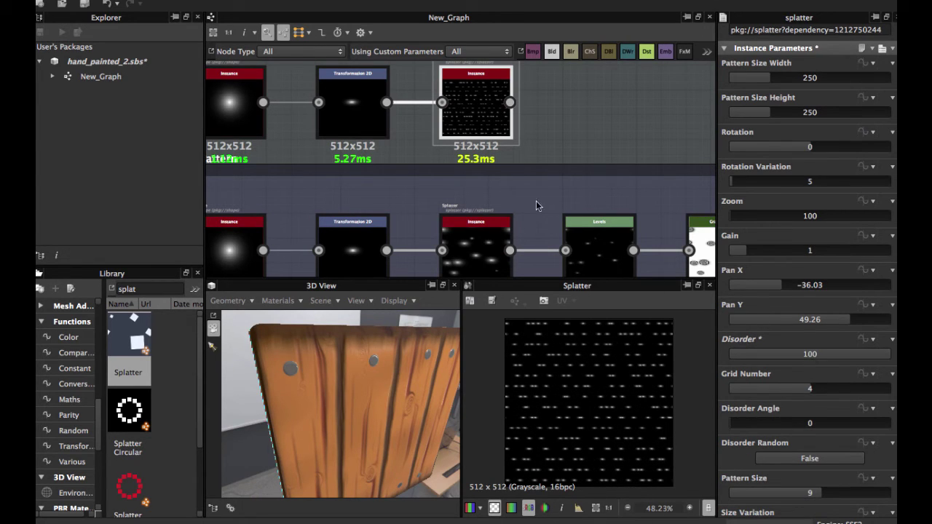
Following the frame's Splatter, set the new Splatter's Grid Number to 2 and its Disorder Angle to 360
{"action": "left_click", "coordinate": [484, 244]}
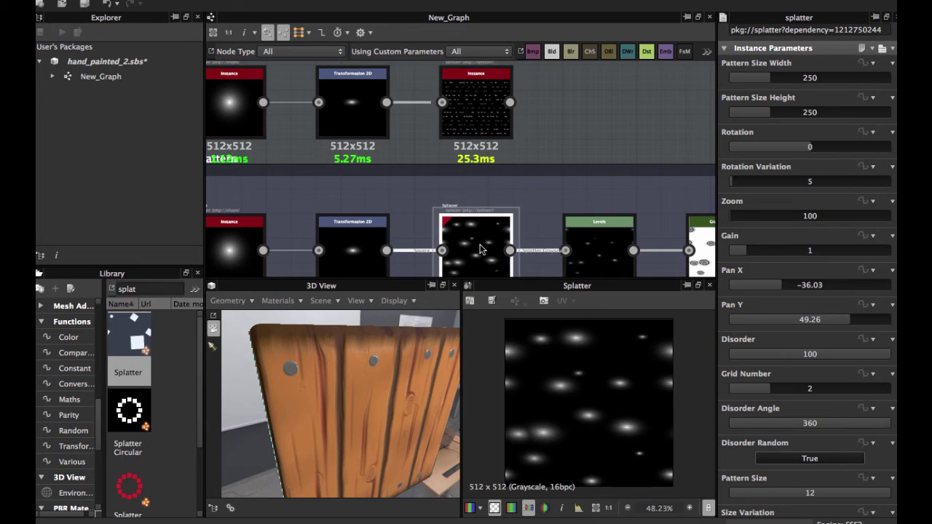
{"action": "left_click", "coordinate": [495, 113]}
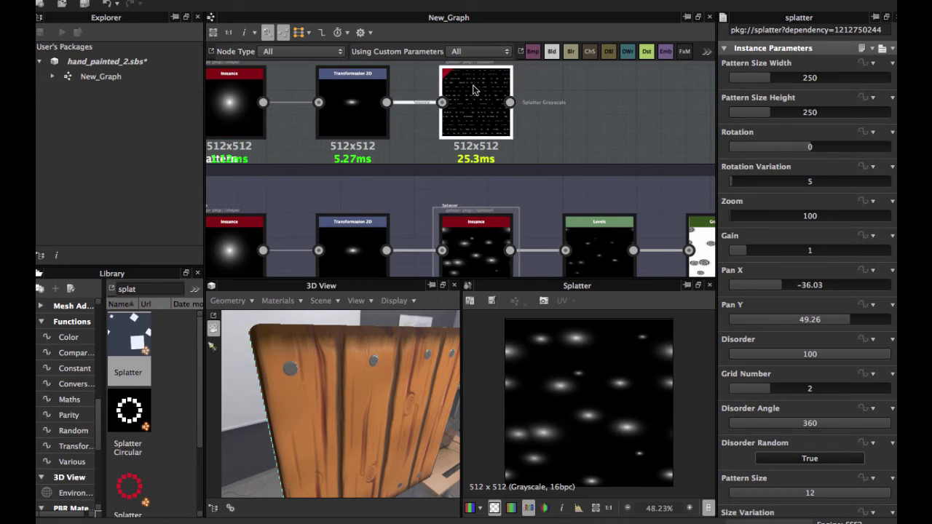
{"action": "left_click_drag", "start_coordinate": [797, 396], "coordinate": [777, 393]}
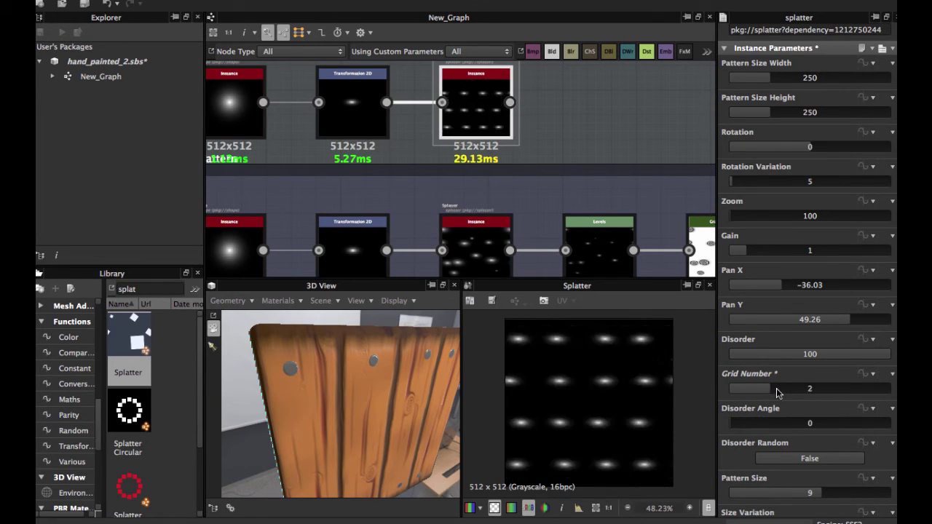
{"action": "left_click", "coordinate": [472, 266]}
{"action": "scroll", "coordinate": [825, 371], "scroll_direction": "down", "scroll_amount": 2}
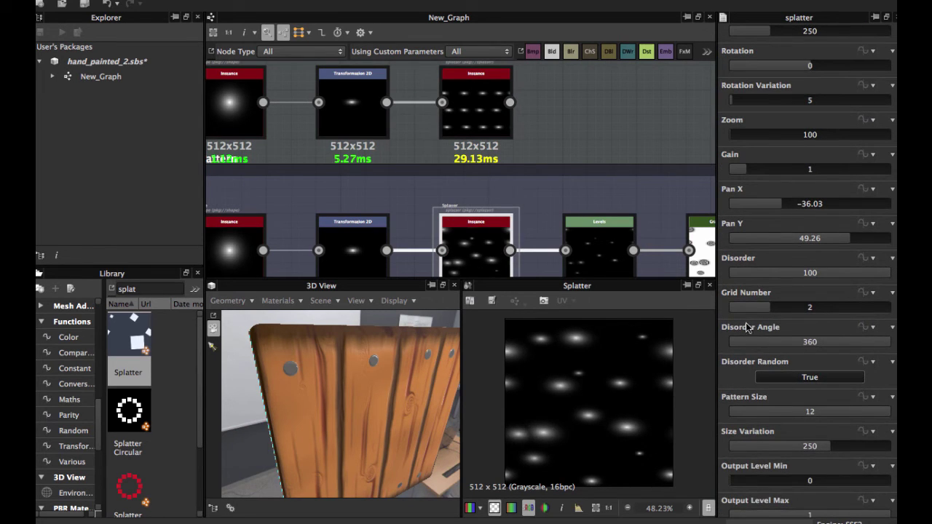
{"action": "left_click", "coordinate": [477, 110]}
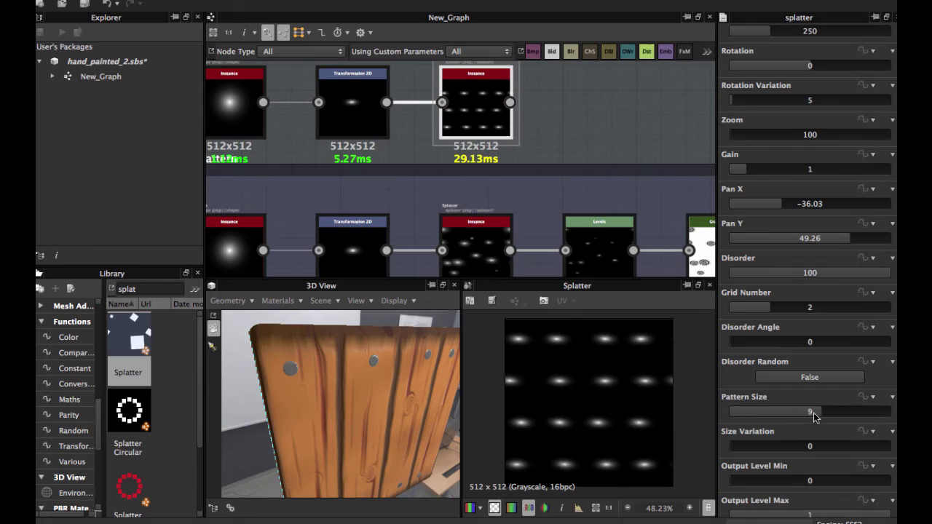
{"action": "left_click_drag", "start_coordinate": [800, 342], "coordinate": [889, 348]}
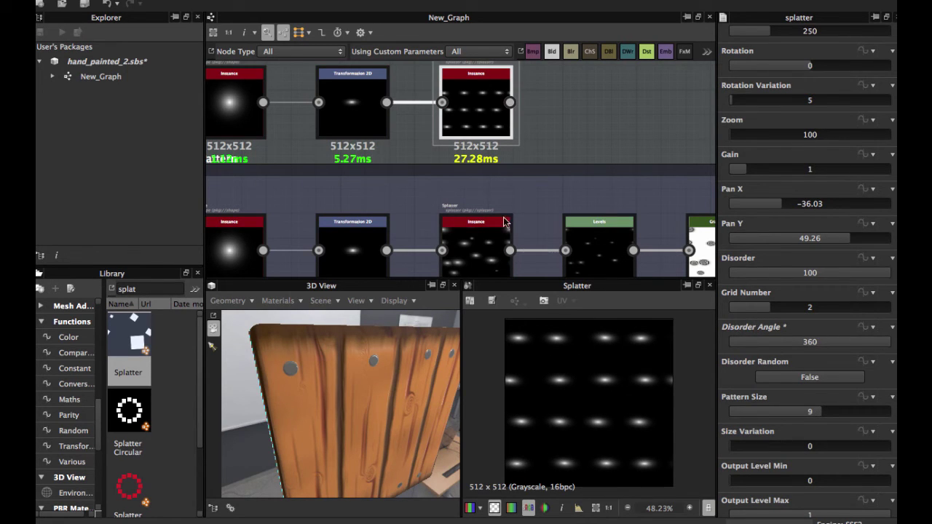
Following the frame's Splatter, set the new Splatter's Disorder Random to True and its Pattern Size to 12
{"action": "double_click", "coordinate": [506, 222]}
{"action": "scroll", "coordinate": [843, 373], "scroll_direction": "down", "scroll_amount": 1}
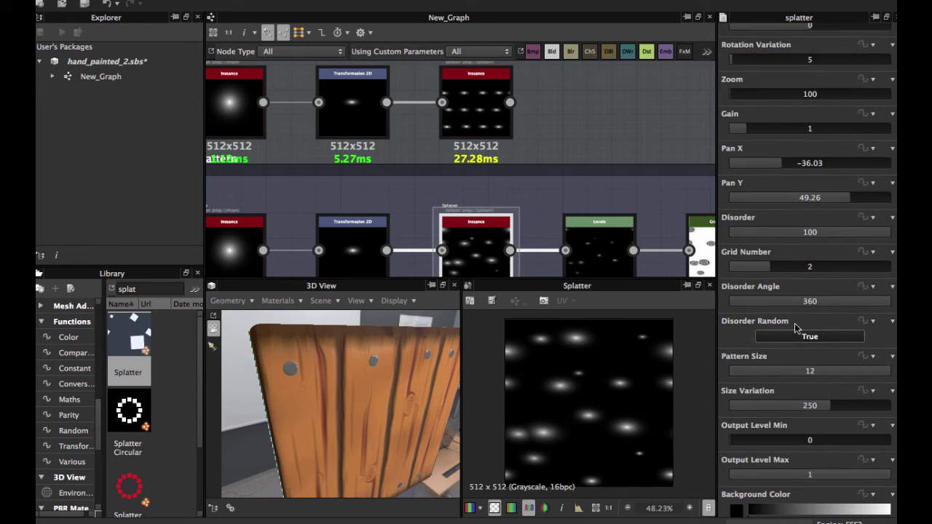
{"action": "double_click", "coordinate": [502, 129]}
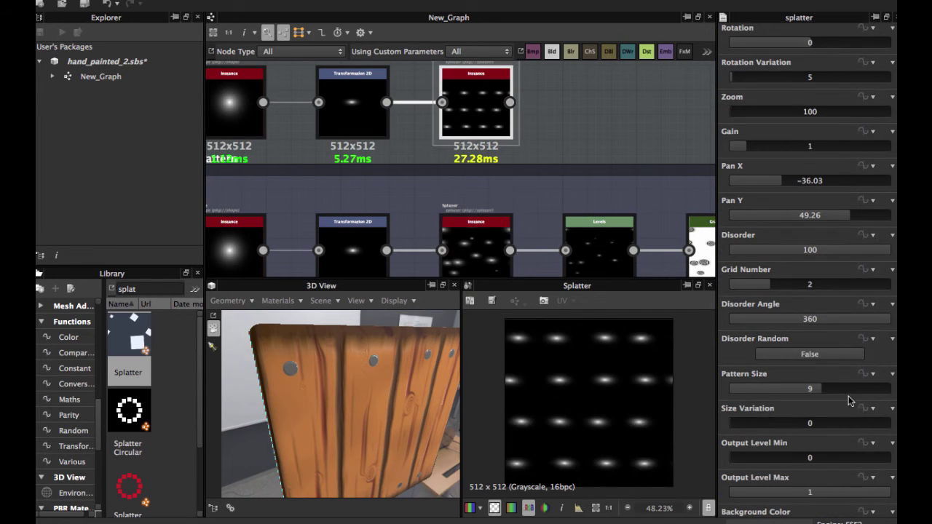
{"action": "left_click", "coordinate": [822, 360]}
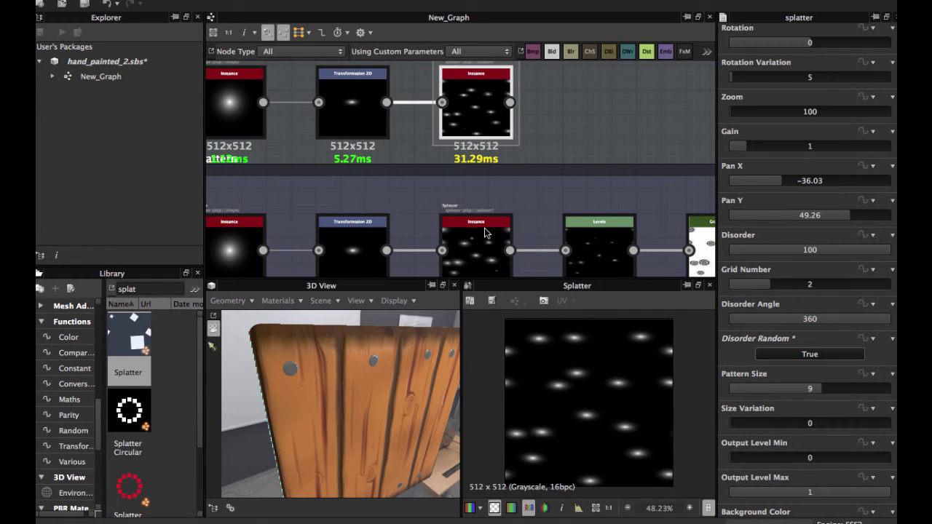
{"action": "double_click", "coordinate": [479, 255]}
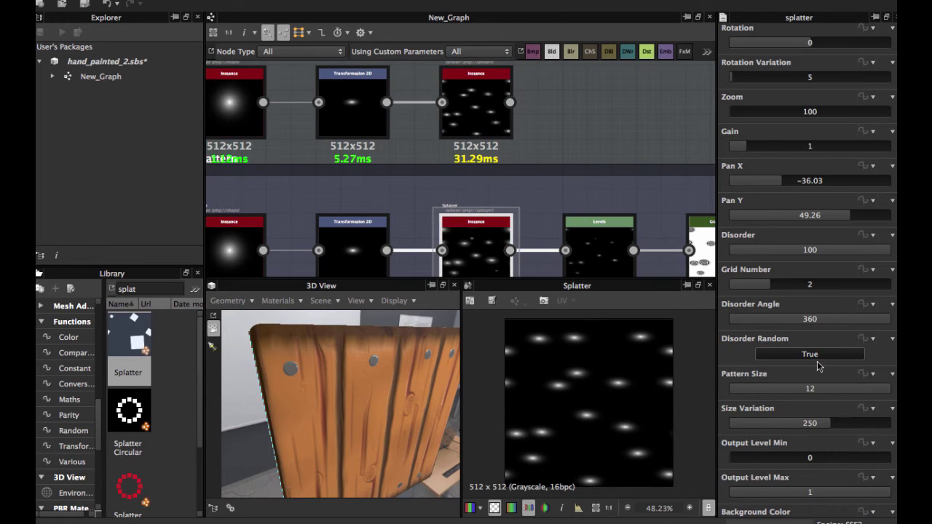
{"action": "left_click", "coordinate": [485, 116]}
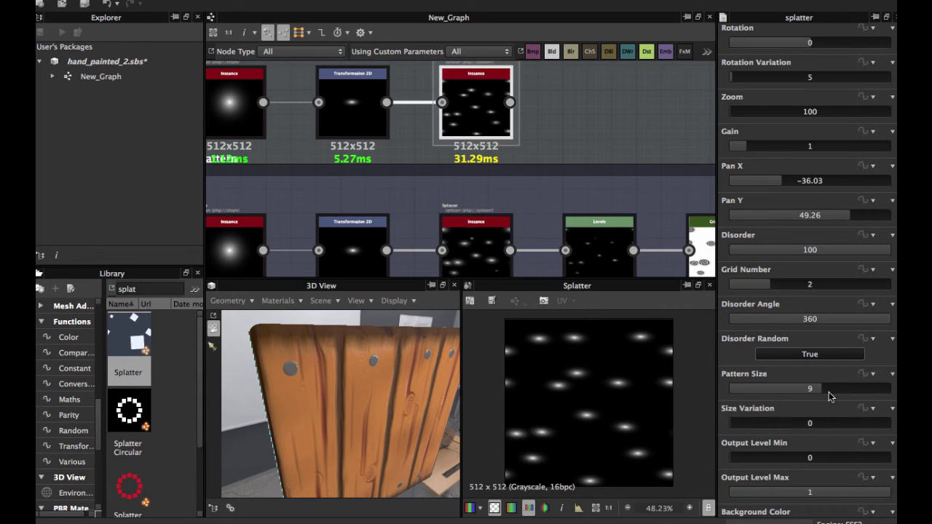
{"action": "left_click_drag", "start_coordinate": [820, 395], "coordinate": [850, 395]}
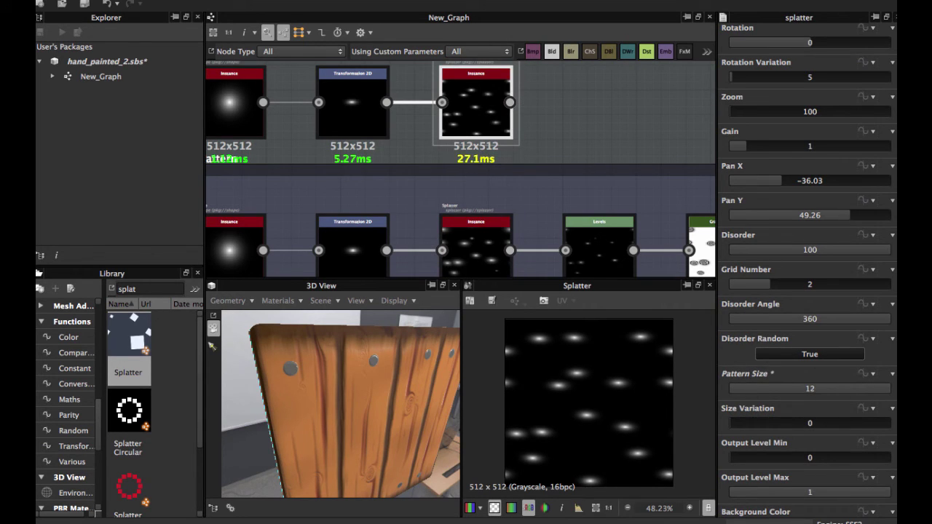
Check the size settings of the frame's Splatter, and set the new Splatter's Size Variation to 150
{"action": "left_click", "coordinate": [480, 237]}
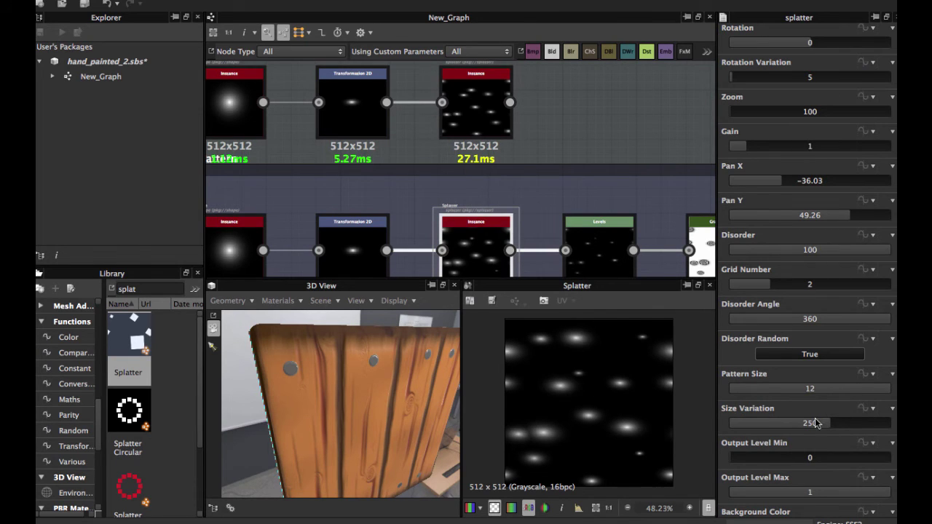
{"action": "left_click", "coordinate": [489, 116]}
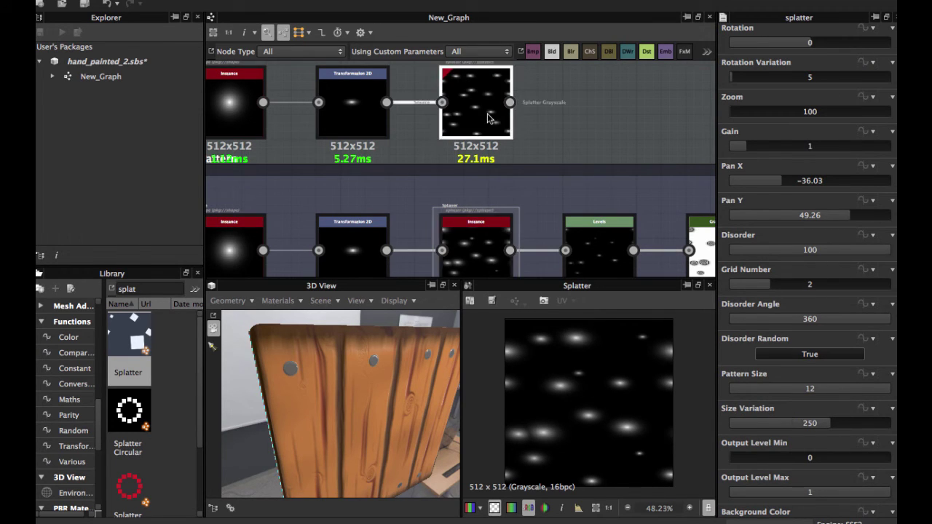
{"action": "double_click", "coordinate": [810, 424]}
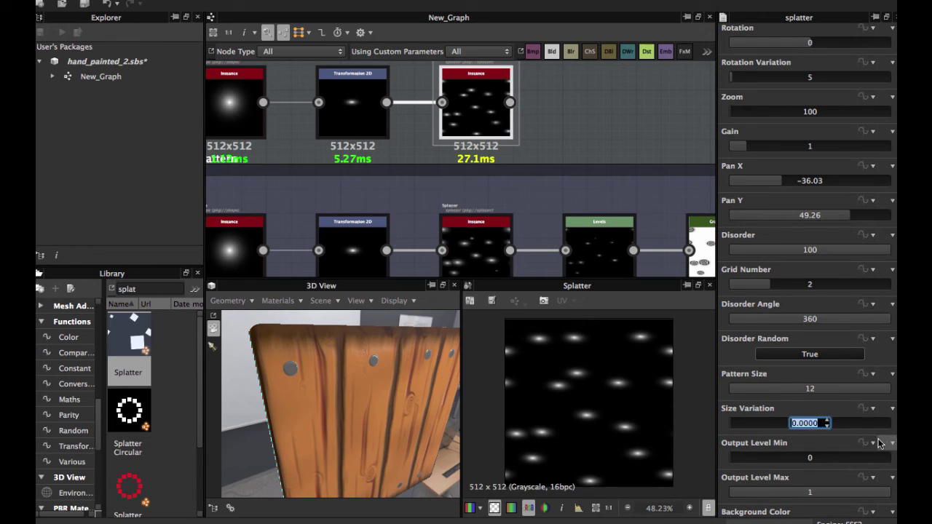
{"action": "type", "text": "150"}
{"action": "key", "text": "Return"}
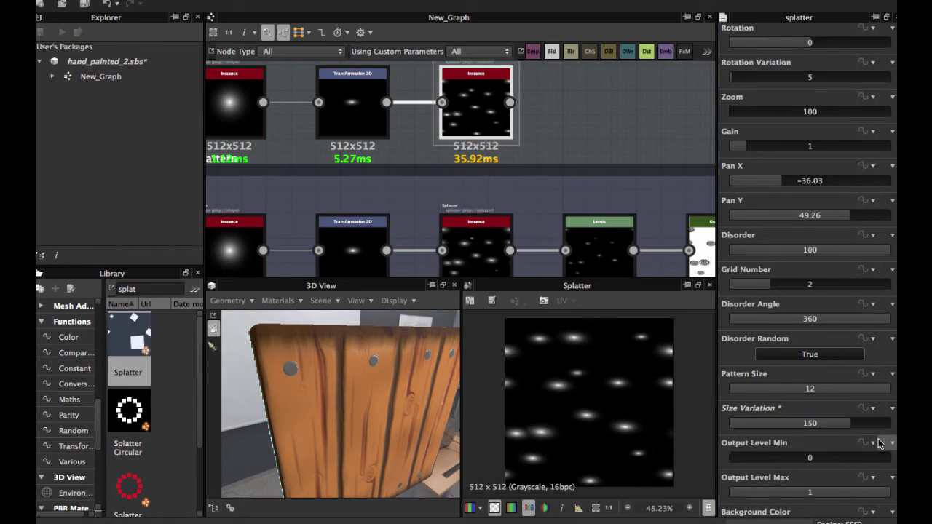
Set the new Splatter's Size Variation to 250 and check its remaining settings against the frame's Splatter
{"action": "double_click", "coordinate": [815, 426]}
{"action": "type", "text": "1"}
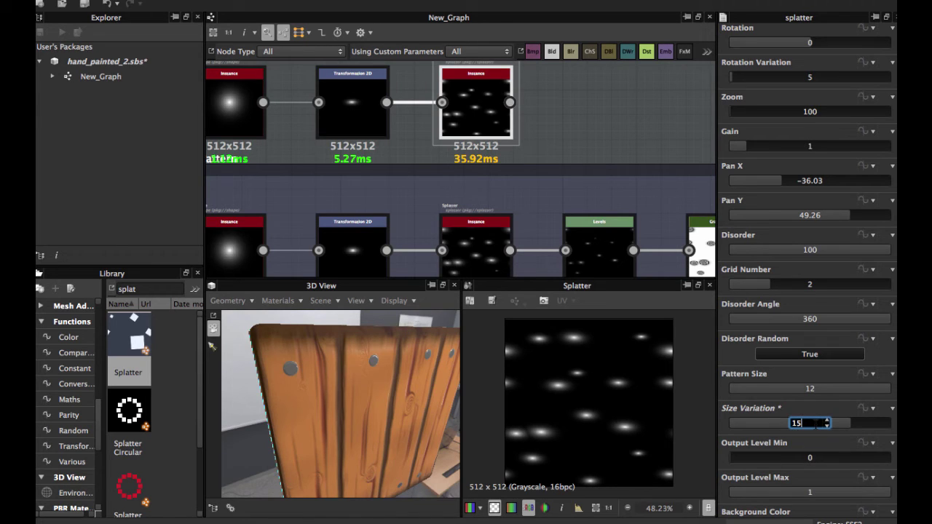
{"action": "type", "text": "50"}
{"action": "key", "text": "Return"}
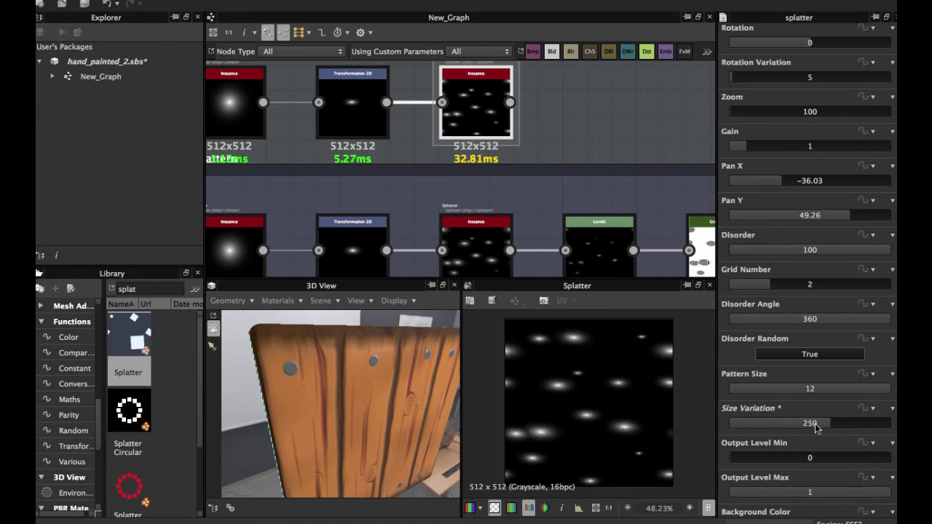
{"action": "left_click", "coordinate": [469, 257]}
{"action": "scroll", "coordinate": [774, 370], "scroll_direction": "down", "scroll_amount": 2}
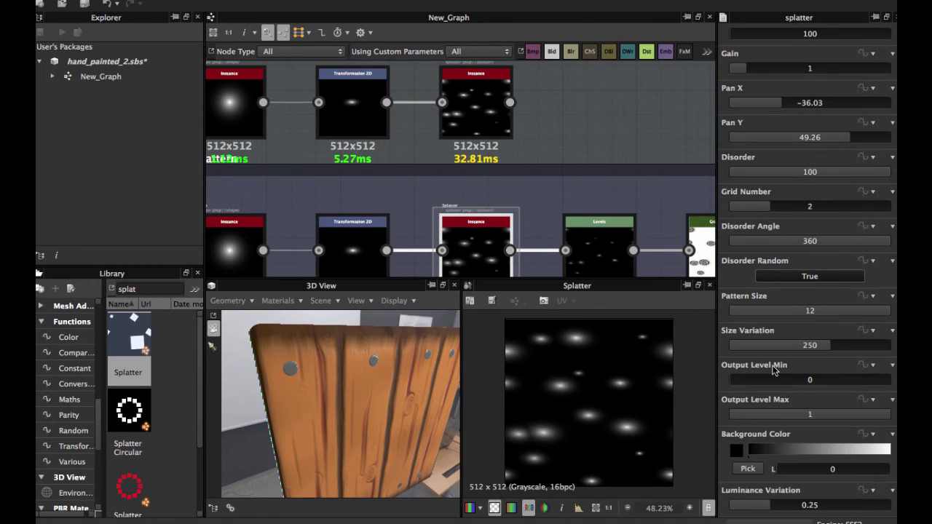
{"action": "left_click", "coordinate": [495, 128]}
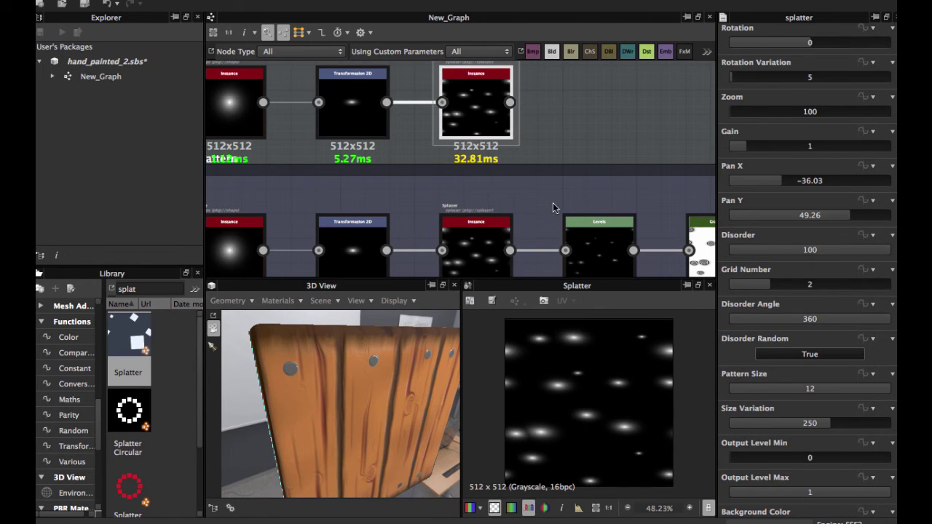
{"action": "scroll", "coordinate": [553, 202], "scroll_direction": "down", "scroll_amount": 2}
{"action": "scroll", "coordinate": [501, 210], "scroll_direction": "up", "scroll_amount": 5}
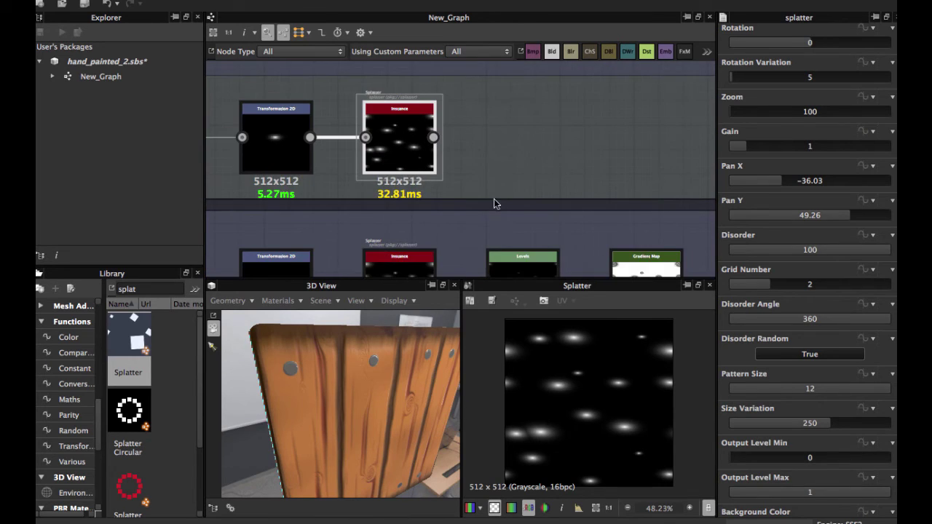
{"action": "left_click", "coordinate": [472, 145]}
{"action": "key", "text": "space"}
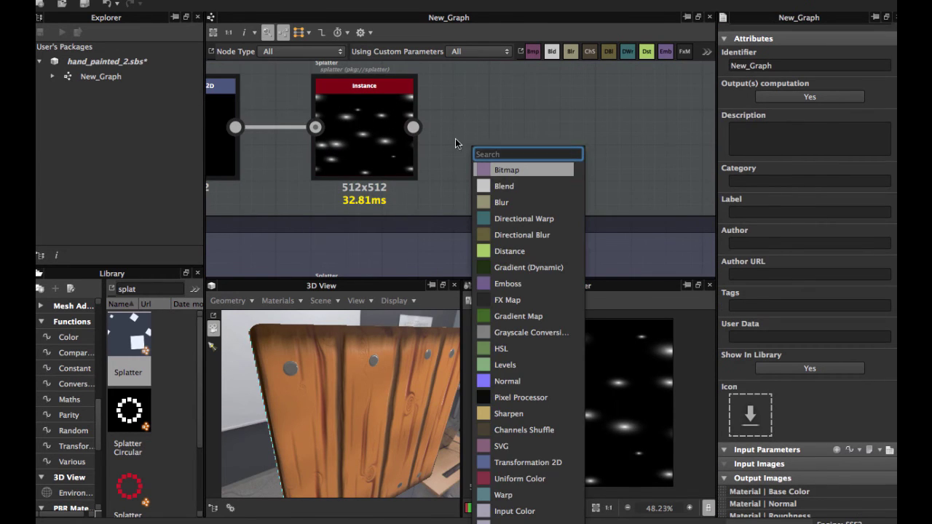
{"action": "left_click", "coordinate": [455, 139]}
Duplicate the Wood Pattern frame's Levels node into the new chain and feed it from the new Splatter's output
{"action": "scroll", "coordinate": [572, 247], "scroll_direction": "down", "scroll_amount": 2}
{"action": "middle_click_drag", "start_coordinate": [573, 247], "coordinate": [573, 205]}
{"action": "left_click", "coordinate": [553, 260]}
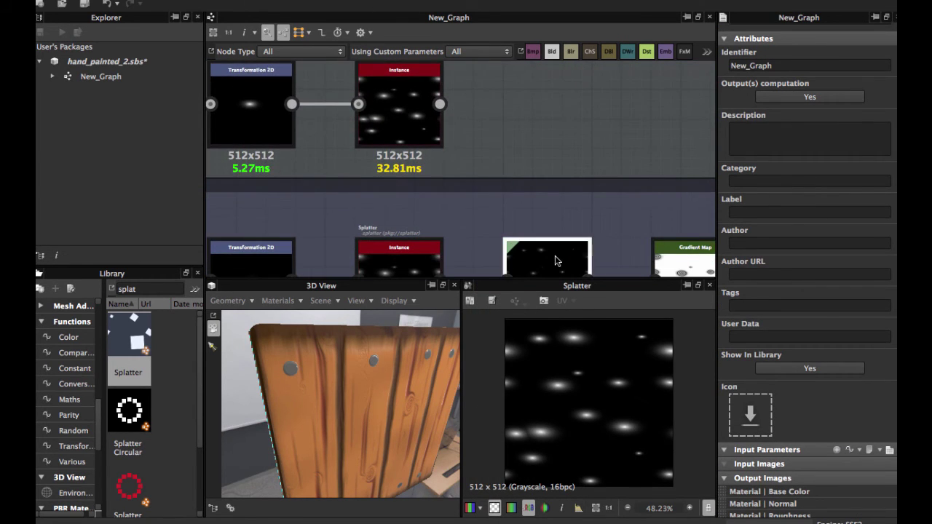
{"action": "left_click_drag", "start_coordinate": [555, 260], "coordinate": [557, 120]}
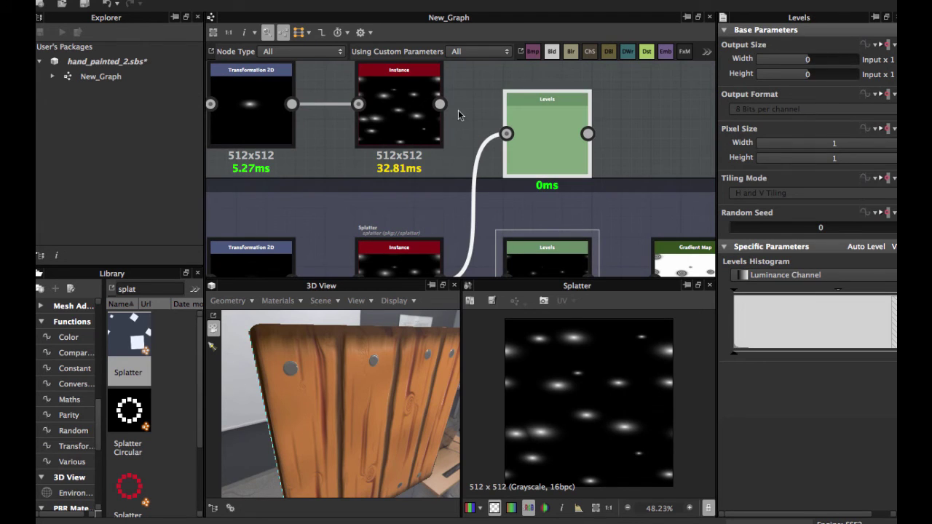
{"action": "left_click_drag", "start_coordinate": [439, 104], "coordinate": [507, 134]}
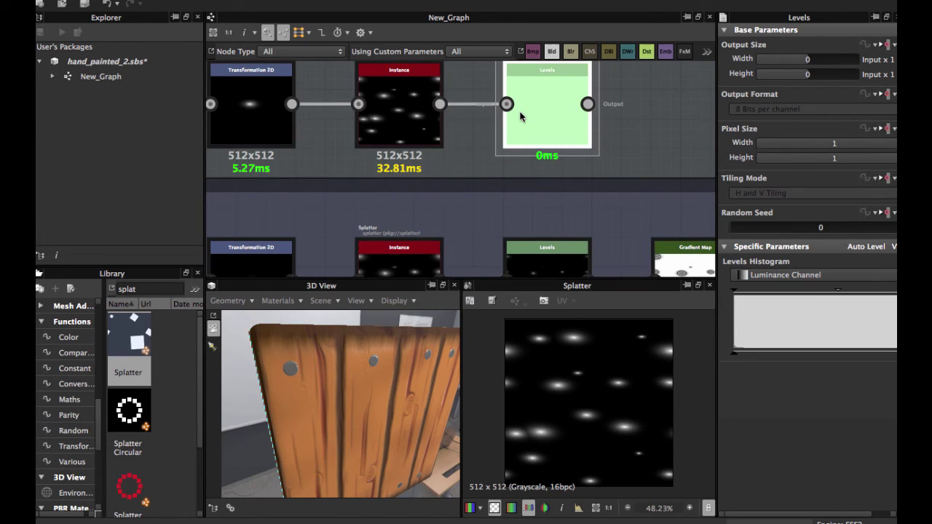
Compare the new Splatter's output with the new Levels node's output in the 2D view
{"action": "middle_click_drag", "start_coordinate": [505, 172], "coordinate": [485, 214]}
{"action": "scroll", "coordinate": [485, 216], "scroll_direction": "up", "scroll_amount": 4}
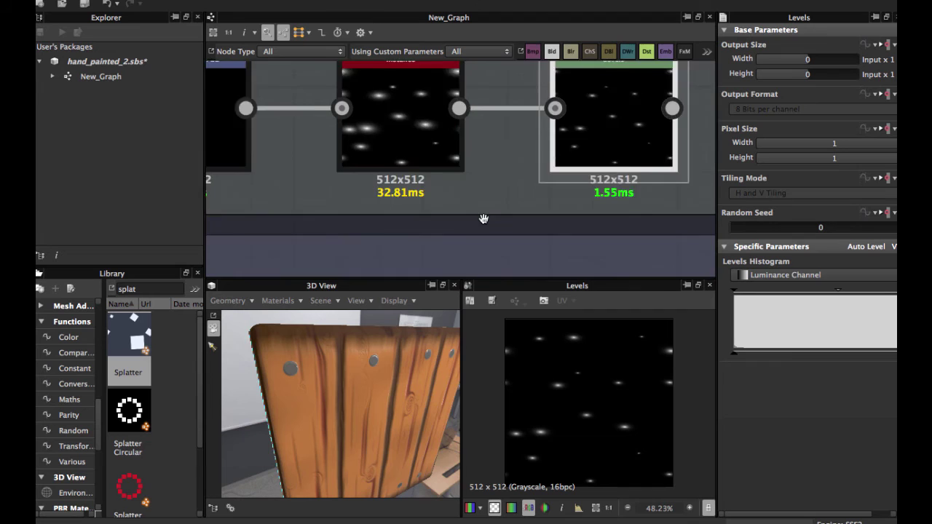
{"action": "left_click", "coordinate": [396, 117]}
{"action": "left_click", "coordinate": [609, 508]}
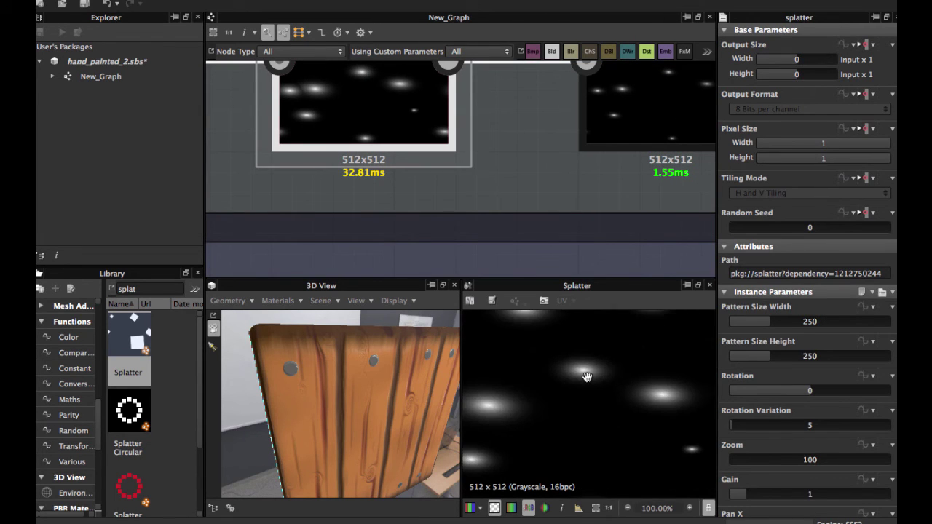
{"action": "middle_click_drag", "start_coordinate": [479, 141], "coordinate": [452, 161]}
{"action": "left_click", "coordinate": [493, 162]}
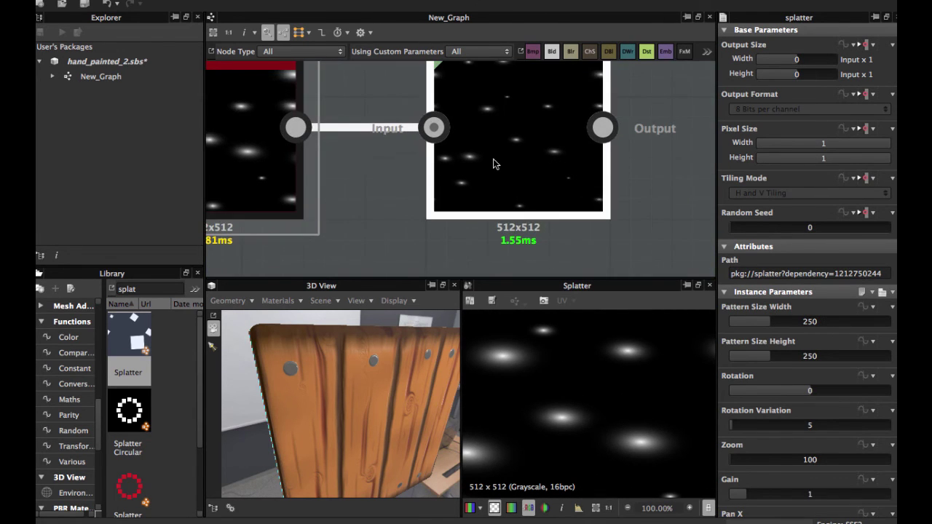
{"action": "scroll", "coordinate": [545, 426], "scroll_direction": "down", "scroll_amount": 5}
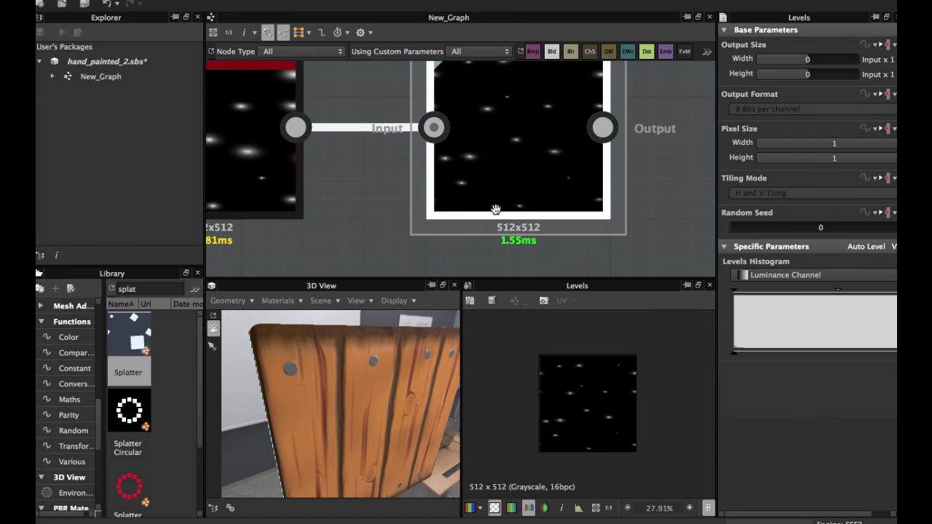
{"action": "scroll", "coordinate": [471, 190], "scroll_direction": "down", "scroll_amount": 3}
{"action": "middle_click_drag", "start_coordinate": [471, 190], "coordinate": [441, 180]}
{"action": "scroll", "coordinate": [443, 142], "scroll_direction": "down", "scroll_amount": 3}
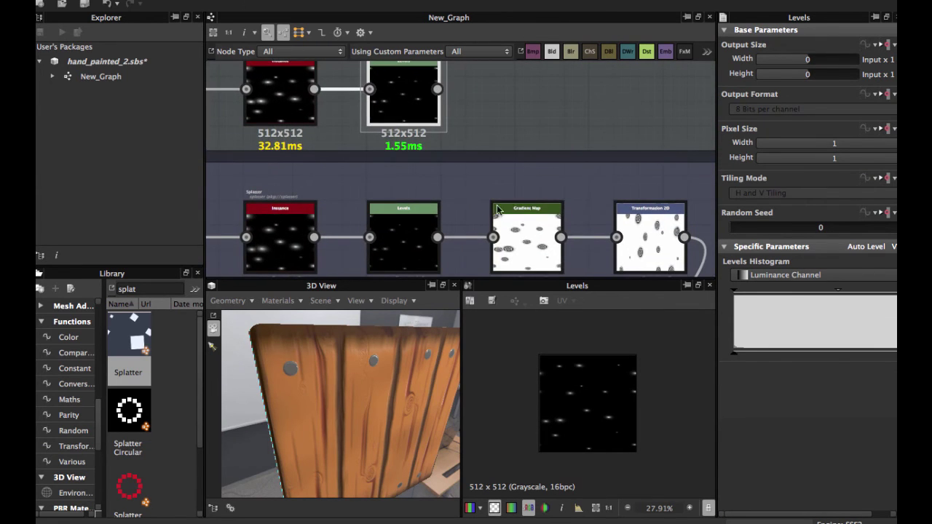
Examine the alternating black and white keys of the frame's Gradient Map in the Gradient Editor
{"action": "left_click", "coordinate": [520, 230]}
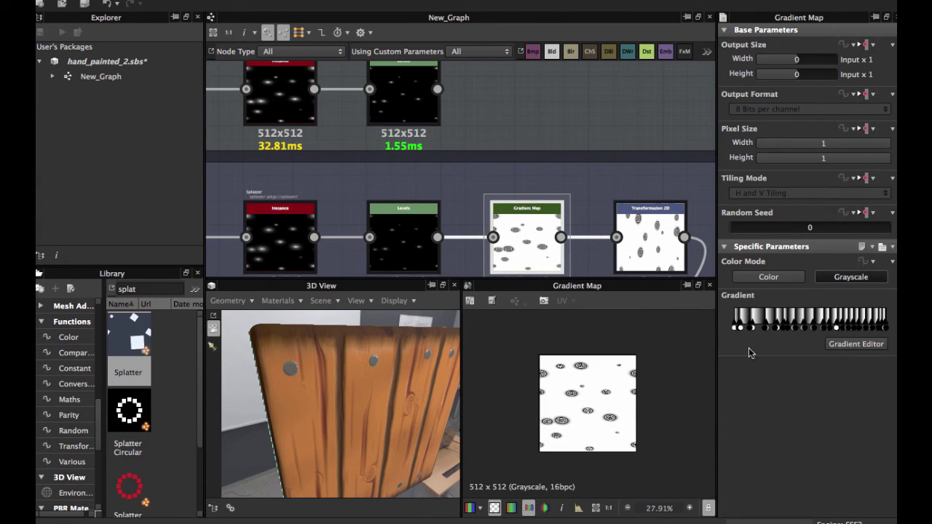
{"action": "left_click", "coordinate": [852, 345]}
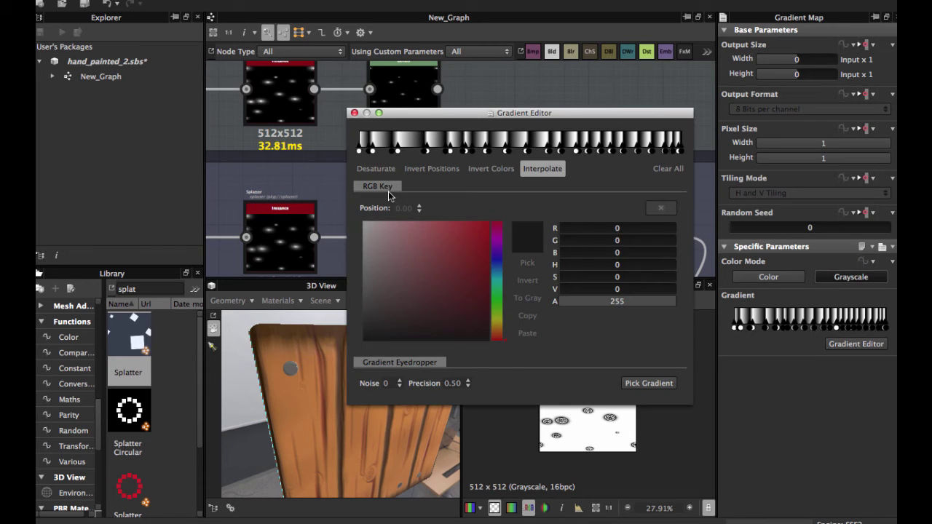
{"action": "left_click_drag", "start_coordinate": [417, 113], "coordinate": [369, 151]}
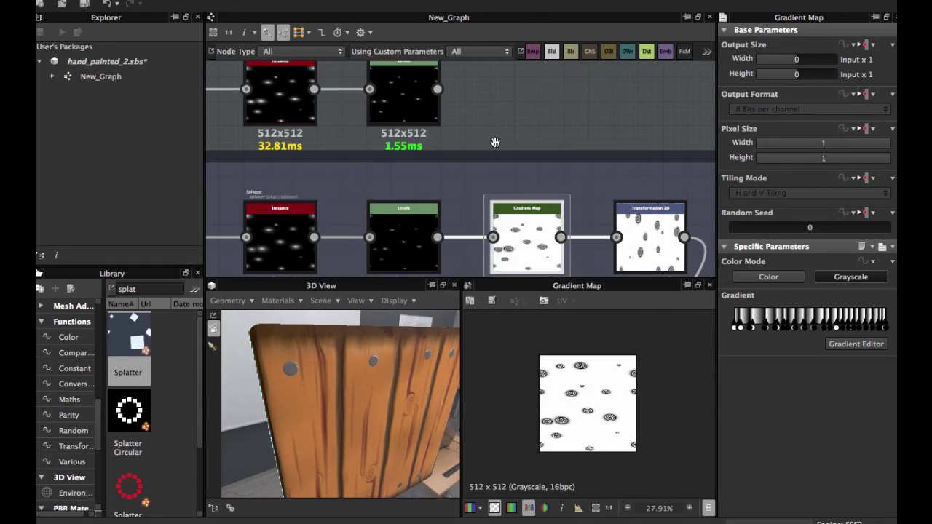
Duplicate the frame's Gradient Map into the new chain, connect it to the new Levels node's output, and inspect the resulting rings
{"action": "middle_click_drag", "start_coordinate": [495, 142], "coordinate": [471, 173]}
{"action": "left_click_drag", "start_coordinate": [497, 247], "coordinate": [498, 126], "text": "ctrl"}
{"action": "left_click_drag", "start_coordinate": [412, 120], "coordinate": [465, 147]}
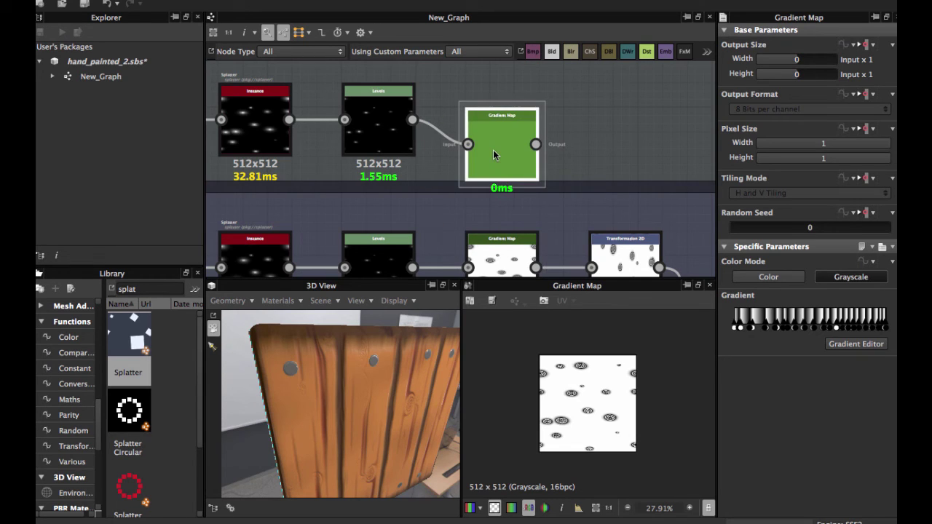
{"action": "scroll", "coordinate": [493, 150], "scroll_direction": "up", "scroll_amount": 3}
{"action": "scroll", "coordinate": [528, 341], "scroll_direction": "up", "scroll_amount": 5}
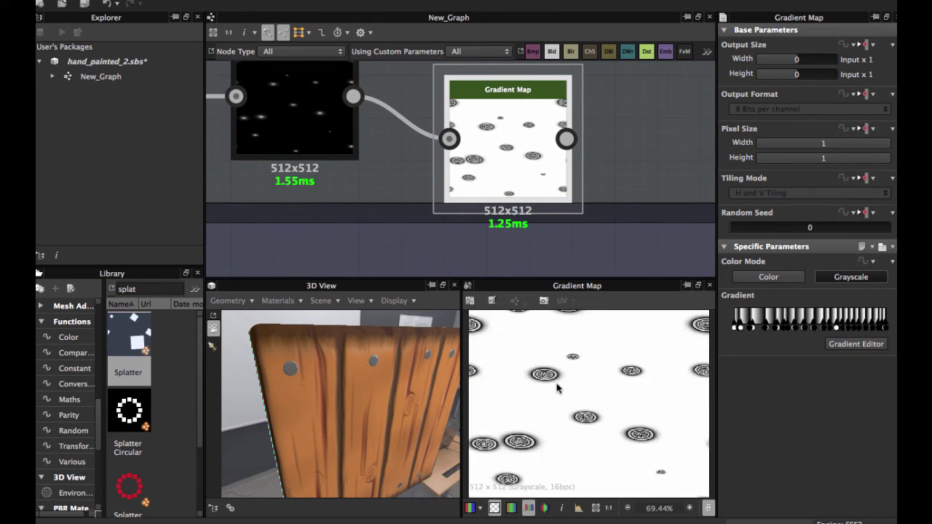
{"action": "left_click_drag", "start_coordinate": [737, 330], "coordinate": [764, 332]}
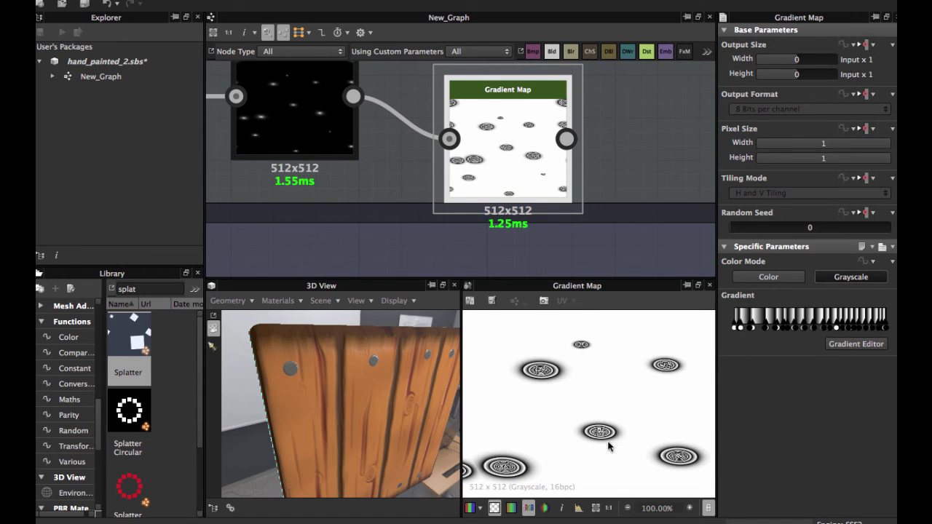
{"action": "scroll", "coordinate": [481, 145], "scroll_direction": "down", "scroll_amount": 3}
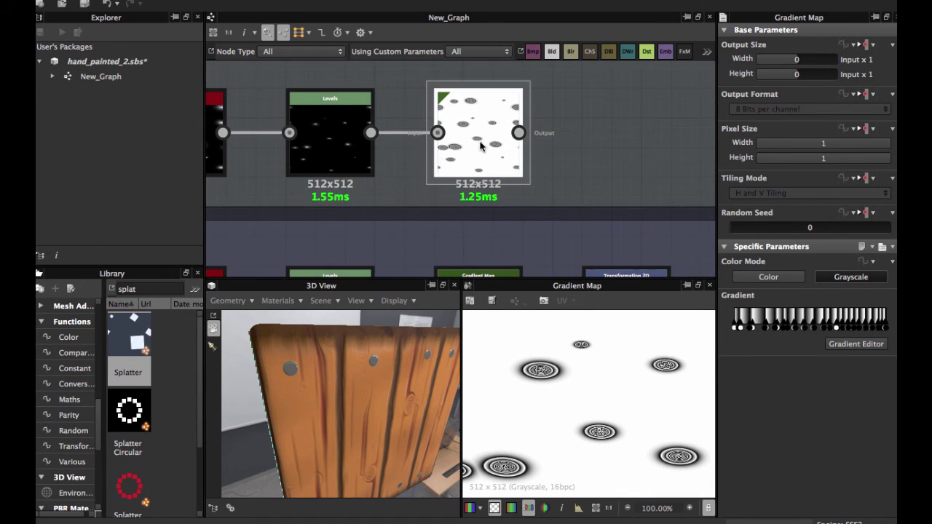
Copy the frame's Transformation 2D node to the end of the new chain, with the new Gradient Map as its input
{"action": "scroll", "coordinate": [500, 148], "scroll_direction": "down", "scroll_amount": 3}
{"action": "left_click", "coordinate": [548, 228]}
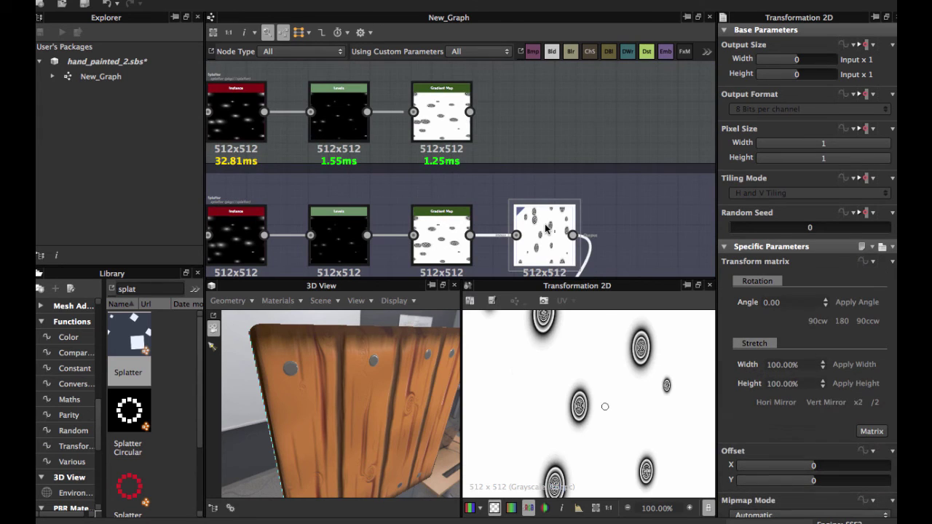
{"action": "scroll", "coordinate": [547, 228], "scroll_direction": "up", "scroll_amount": 4}
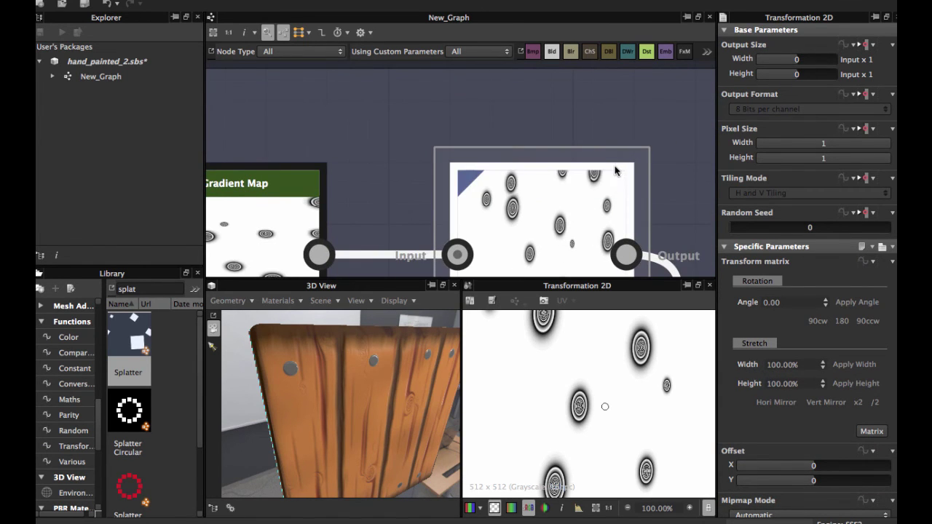
{"action": "scroll", "coordinate": [573, 152], "scroll_direction": "down", "scroll_amount": 4}
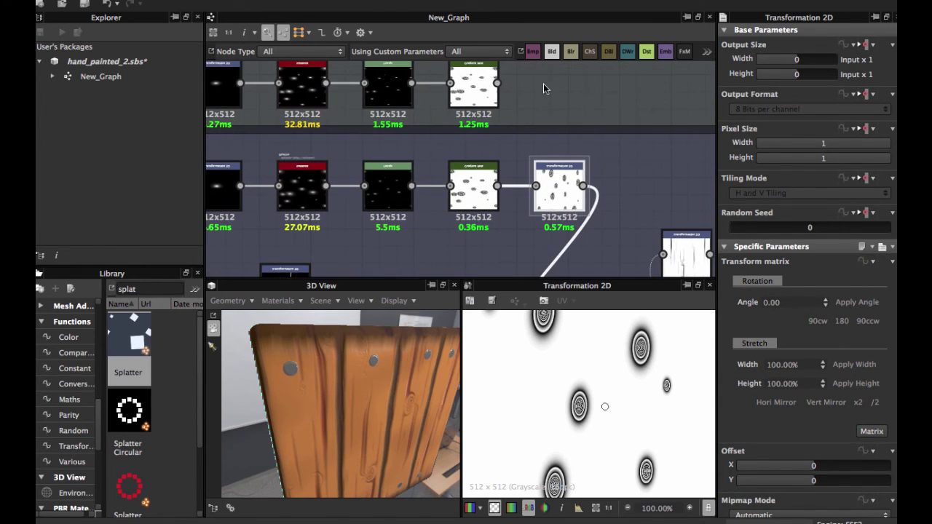
{"action": "key", "text": "space"}
{"action": "key", "text": "Escape"}
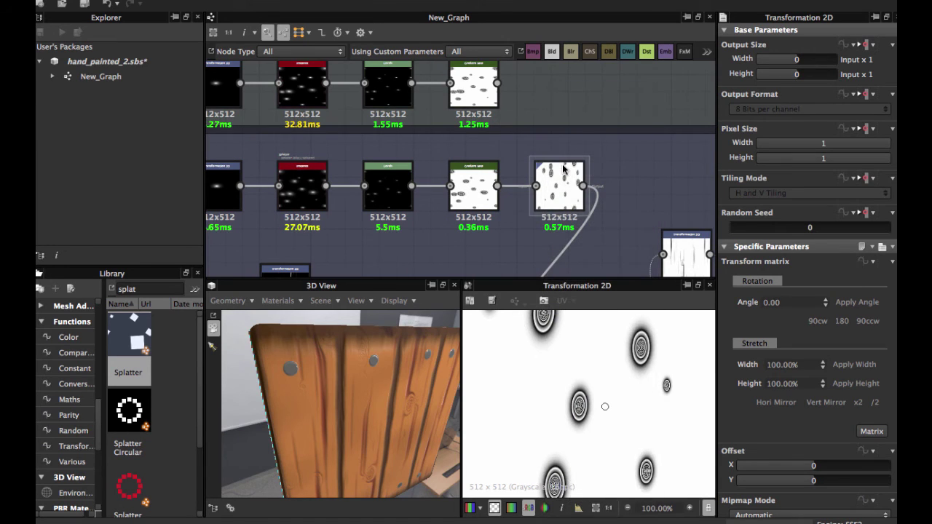
{"action": "key", "text": "super+v"}
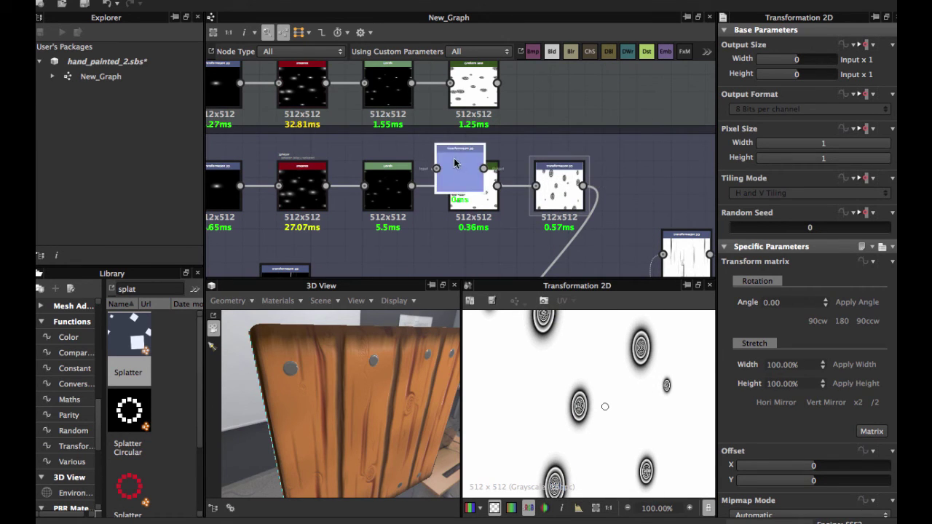
{"action": "left_click_drag", "start_coordinate": [460, 162], "coordinate": [518, 100]}
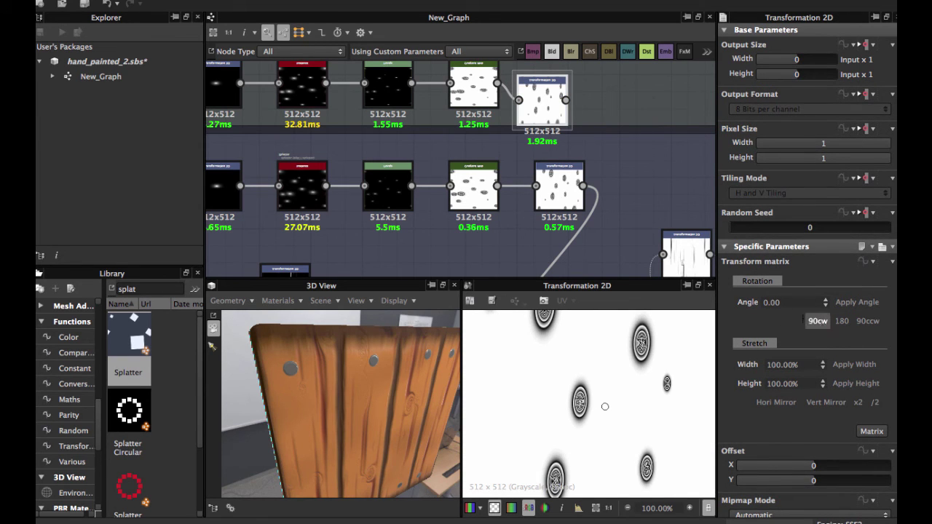
{"action": "scroll", "coordinate": [581, 156], "scroll_direction": "down", "scroll_amount": 3}
{"action": "left_click_drag", "start_coordinate": [551, 129], "coordinate": [568, 112]}
Examine how the frame's Directional Warp bends the streaks around the knots, and preview the Invert Grayscale node after it
{"action": "middle_click_drag", "start_coordinate": [610, 165], "coordinate": [561, 162]}
{"action": "scroll", "coordinate": [538, 159], "scroll_direction": "down", "scroll_amount": 3}
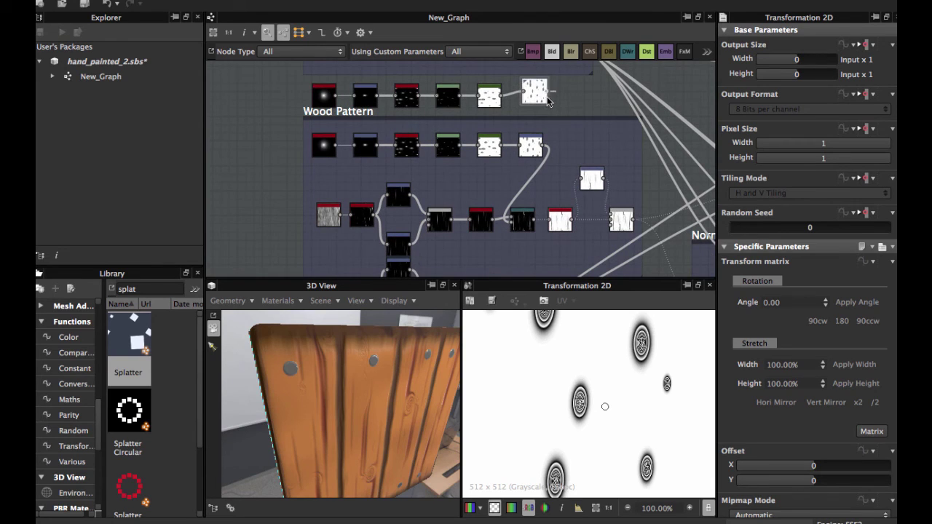
{"action": "scroll", "coordinate": [522, 226], "scroll_direction": "up", "scroll_amount": 2}
{"action": "left_click", "coordinate": [521, 226]}
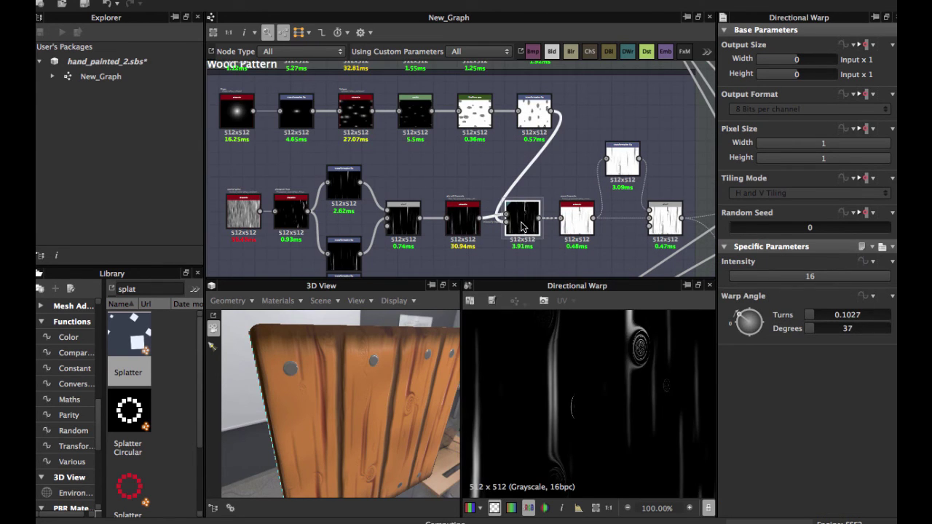
{"action": "scroll", "coordinate": [563, 344], "scroll_direction": "down", "scroll_amount": 1}
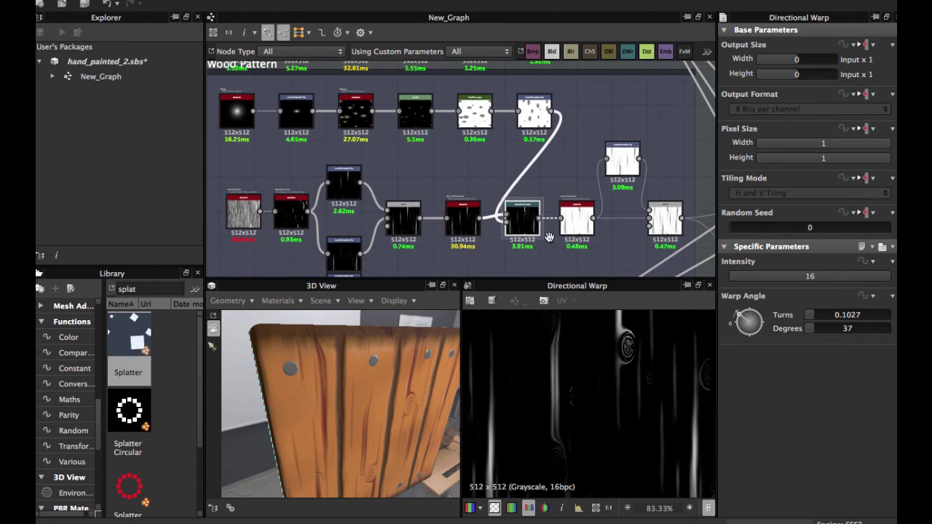
{"action": "middle_click_drag", "start_coordinate": [550, 250], "coordinate": [551, 201]}
{"action": "scroll", "coordinate": [551, 201], "scroll_direction": "up", "scroll_amount": 1}
{"action": "scroll", "coordinate": [551, 202], "scroll_direction": "up", "scroll_amount": 1}
{"action": "scroll", "coordinate": [575, 342], "scroll_direction": "down", "scroll_amount": 3}
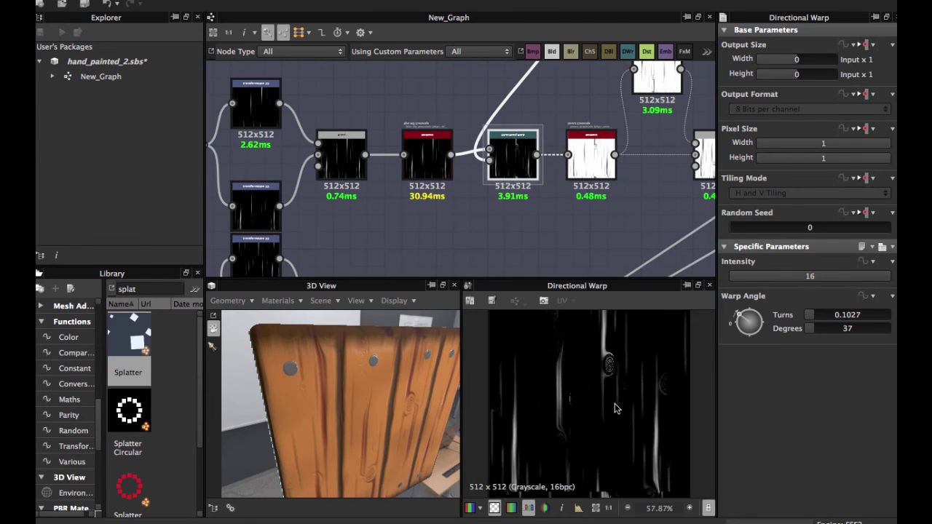
{"action": "scroll", "coordinate": [591, 377], "scroll_direction": "up", "scroll_amount": 2}
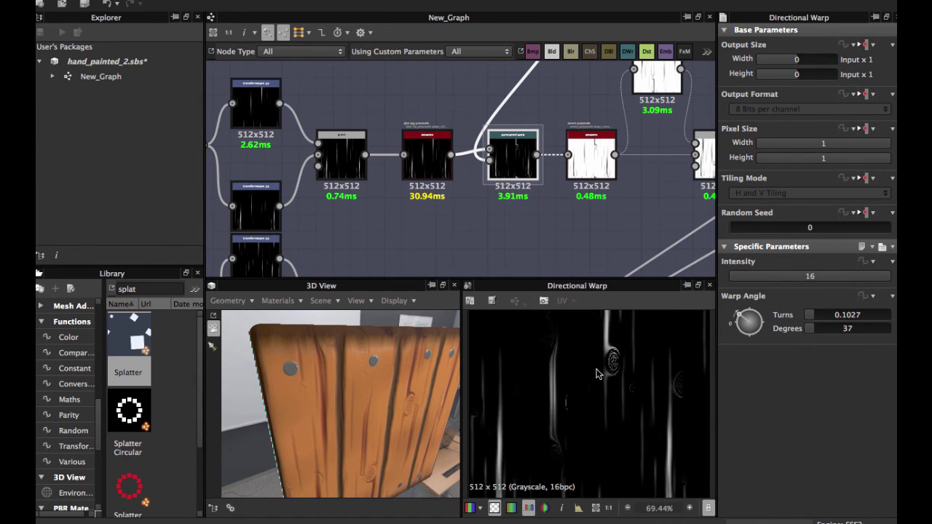
{"action": "scroll", "coordinate": [590, 408], "scroll_direction": "up", "scroll_amount": 3}
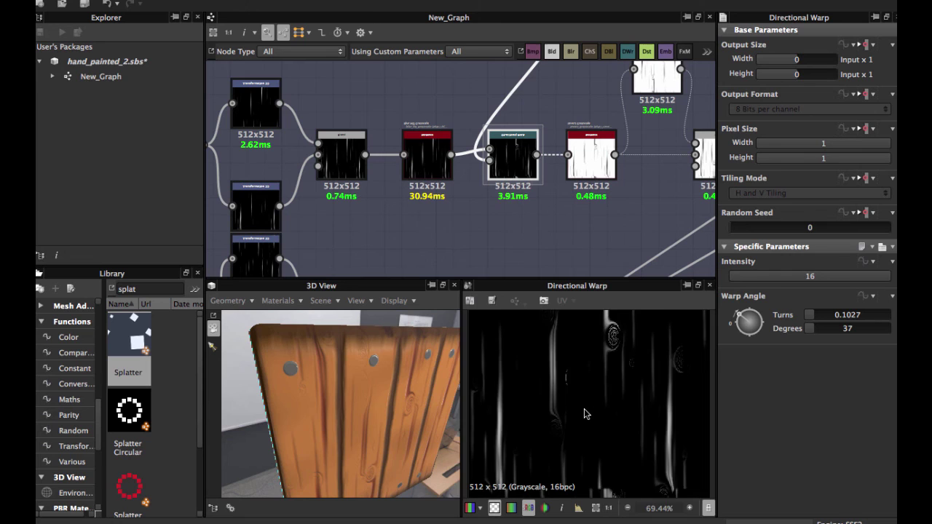
{"action": "scroll", "coordinate": [540, 216], "scroll_direction": "down", "scroll_amount": 1}
{"action": "middle_click_drag", "start_coordinate": [542, 199], "coordinate": [478, 227]}
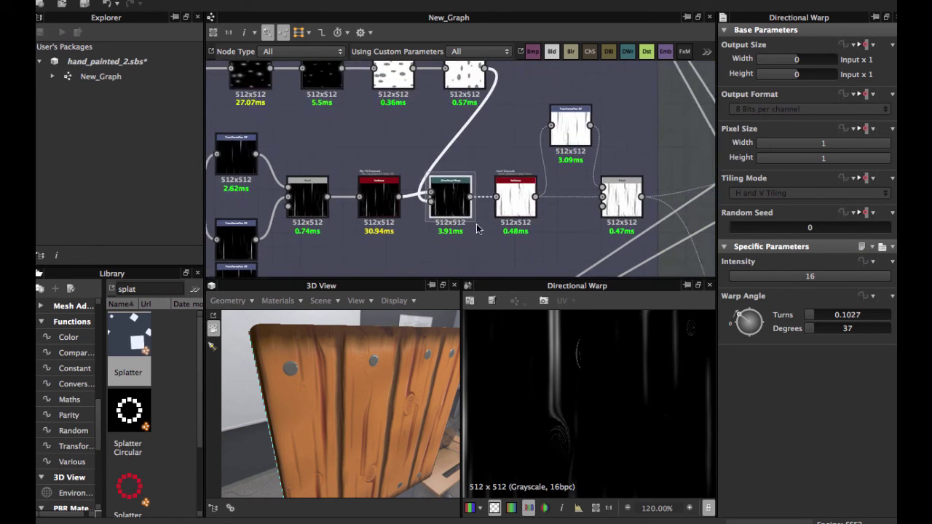
{"action": "double_click", "coordinate": [509, 200]}
{"action": "scroll", "coordinate": [508, 203], "scroll_direction": "down", "scroll_amount": 2}
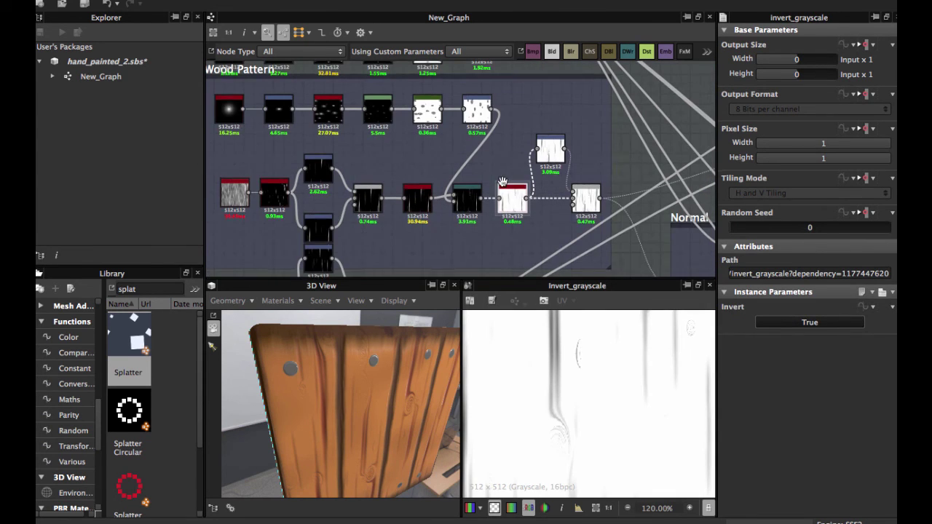
Compare the Invert Grayscale output with the shifted copy of it made by the Transformation 2D node in the Wood Pattern frame
{"action": "scroll", "coordinate": [507, 204], "scroll_direction": "up", "scroll_amount": 1}
{"action": "scroll", "coordinate": [550, 391], "scroll_direction": "down", "scroll_amount": 3}
{"action": "scroll", "coordinate": [500, 168], "scroll_direction": "up", "scroll_amount": 4}
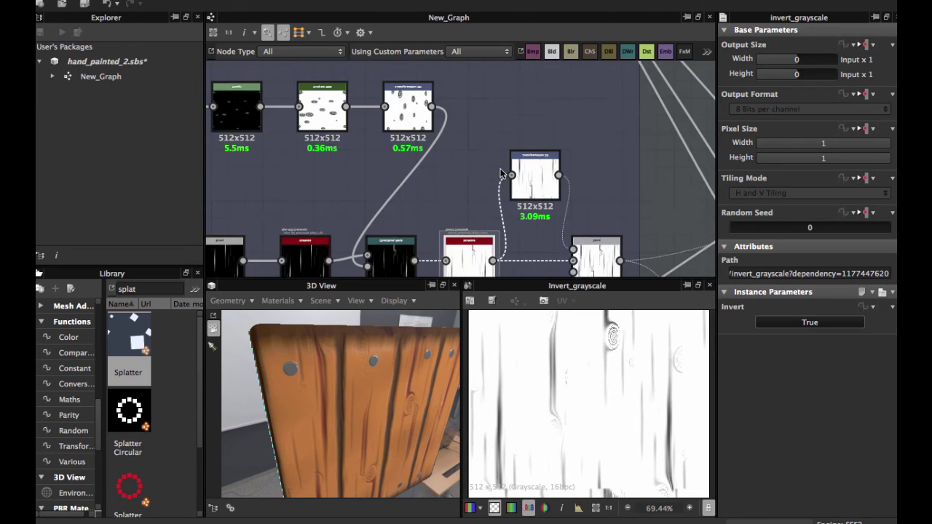
{"action": "scroll", "coordinate": [594, 400], "scroll_direction": "down", "scroll_amount": 2}
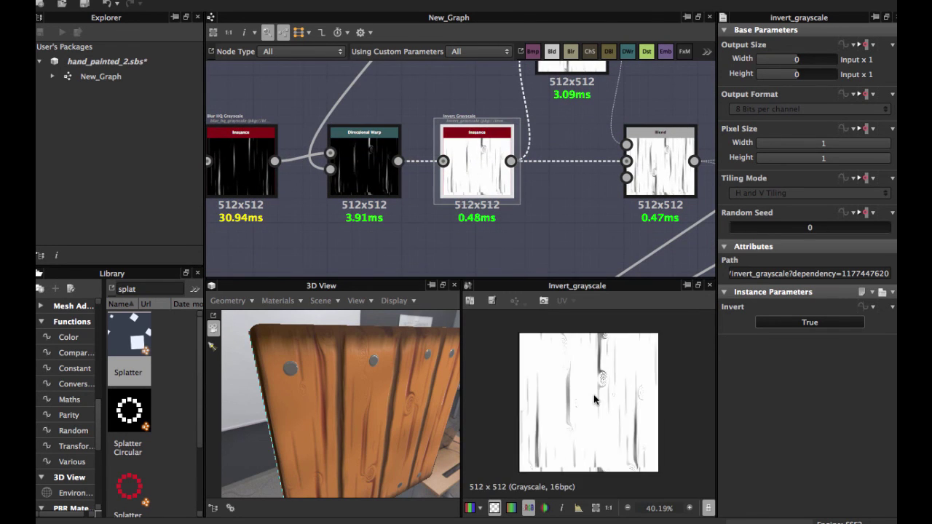
{"action": "middle_click_drag", "start_coordinate": [546, 189], "coordinate": [512, 222]}
{"action": "scroll", "coordinate": [513, 219], "scroll_direction": "down", "scroll_amount": 1}
{"action": "middle_click_drag", "start_coordinate": [536, 169], "coordinate": [498, 206]}
{"action": "double_click", "coordinate": [498, 157]}
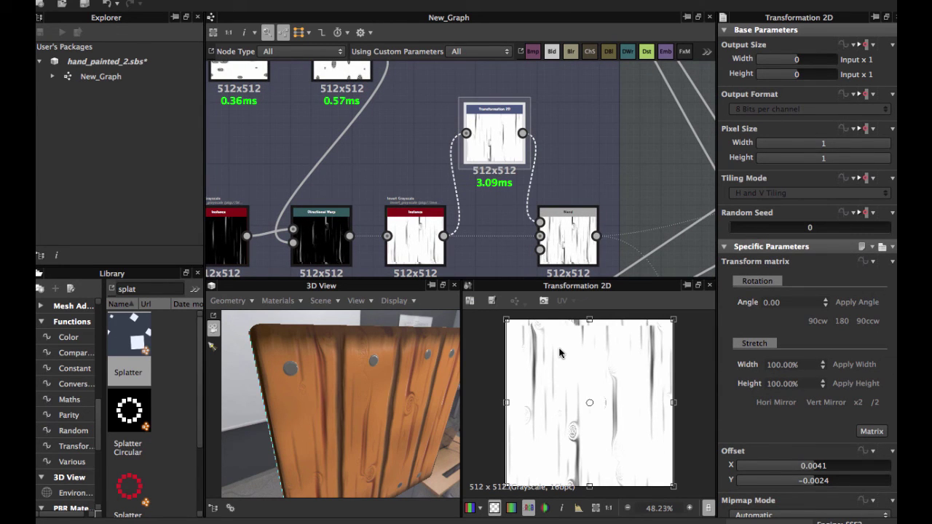
{"action": "middle_click_drag", "start_coordinate": [508, 183], "coordinate": [503, 136]}
{"action": "scroll", "coordinate": [581, 370], "scroll_direction": "up", "scroll_amount": 1}
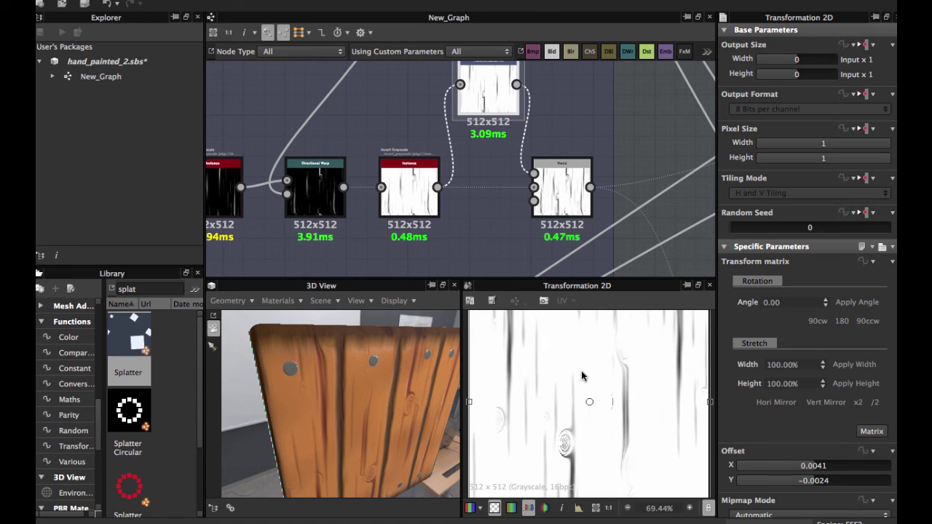
{"action": "scroll", "coordinate": [581, 371], "scroll_direction": "down", "scroll_amount": 1}
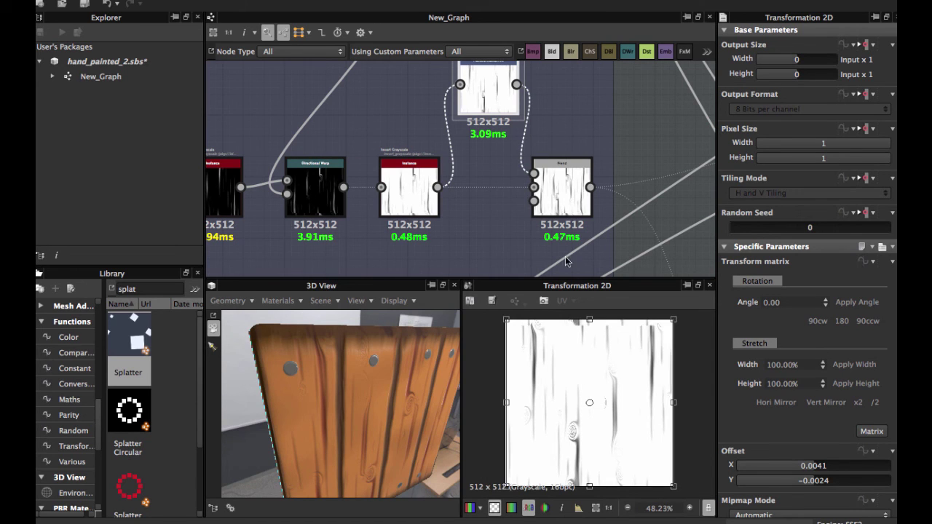
Examine how the Wood Pattern frame's final Blend node combines the inverted streaks with their shifted copy
{"action": "double_click", "coordinate": [561, 198]}
{"action": "scroll", "coordinate": [557, 196], "scroll_direction": "down", "scroll_amount": 2}
{"action": "scroll", "coordinate": [529, 206], "scroll_direction": "up", "scroll_amount": 3}
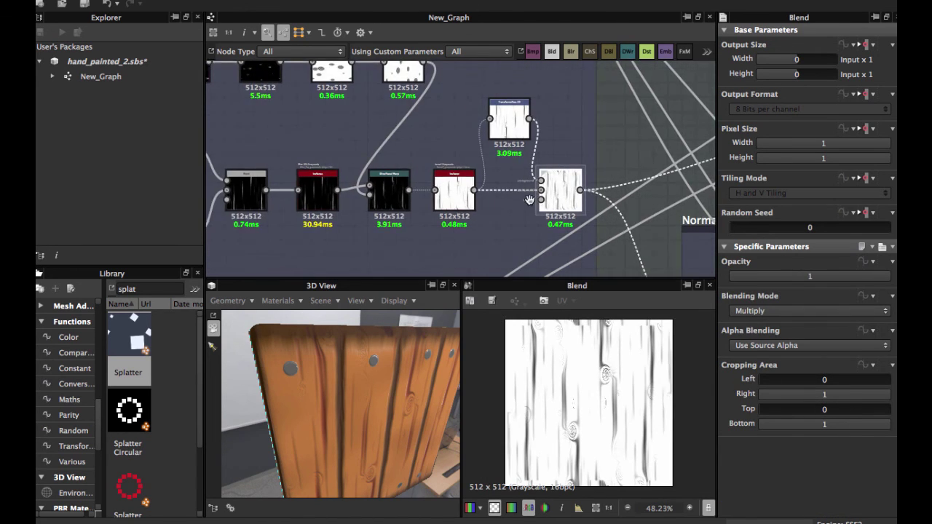
{"action": "scroll", "coordinate": [529, 205], "scroll_direction": "up", "scroll_amount": 1}
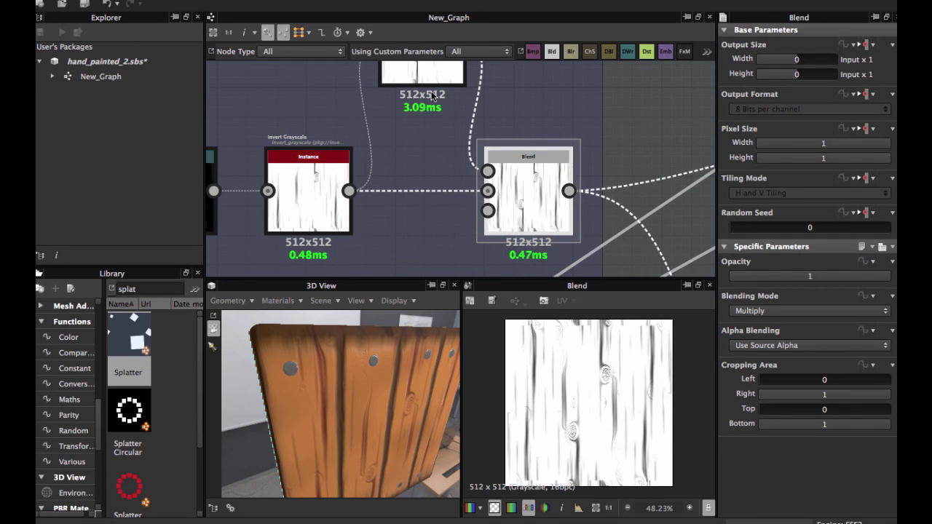
{"action": "scroll", "coordinate": [467, 205], "scroll_direction": "down", "scroll_amount": 6}
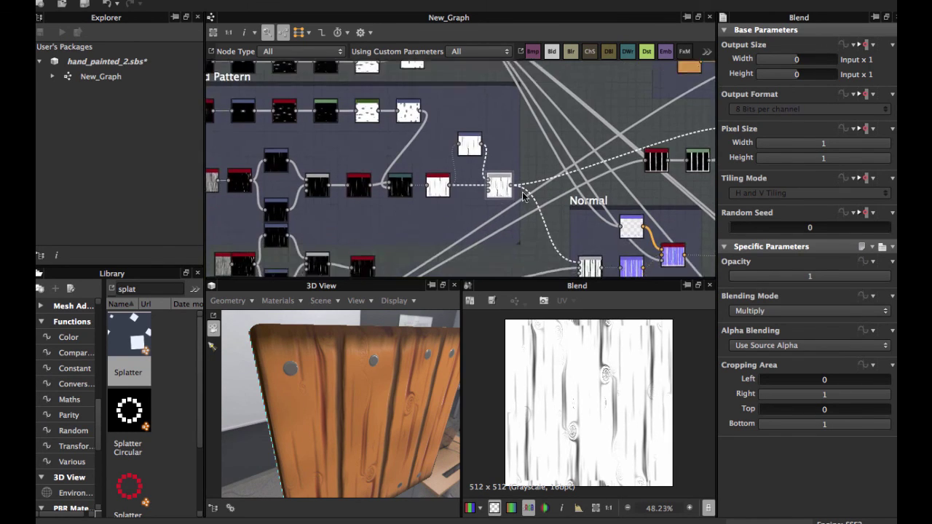
Trace the Wood Pattern Blend's output into the Normal frame and preview the Blend node that receives it there
{"action": "middle_click_drag", "start_coordinate": [522, 192], "coordinate": [522, 179]}
{"action": "double_click", "coordinate": [489, 166]}
{"action": "middle_click_drag", "start_coordinate": [520, 219], "coordinate": [485, 195]}
{"action": "scroll", "coordinate": [559, 369], "scroll_direction": "up", "scroll_amount": 2}
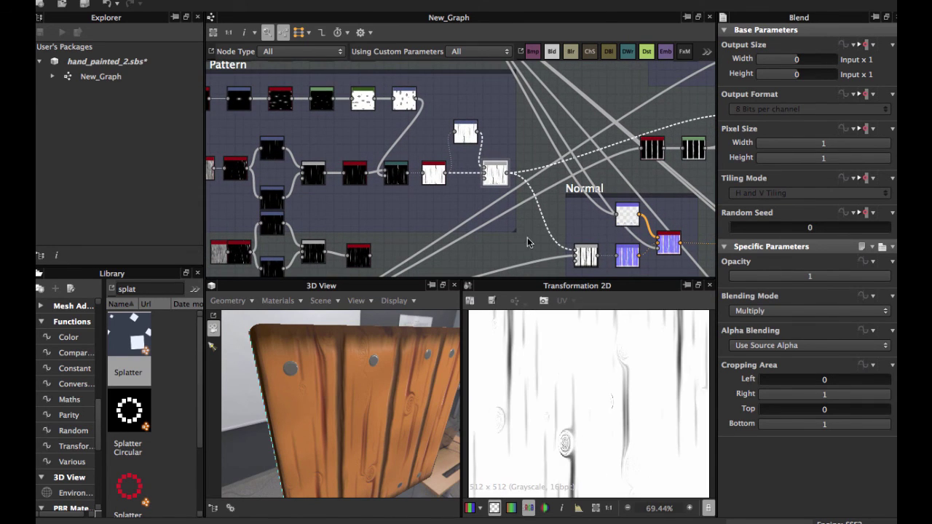
{"action": "scroll", "coordinate": [516, 217], "scroll_direction": "up", "scroll_amount": 2}
{"action": "middle_click_drag", "start_coordinate": [521, 229], "coordinate": [507, 133]}
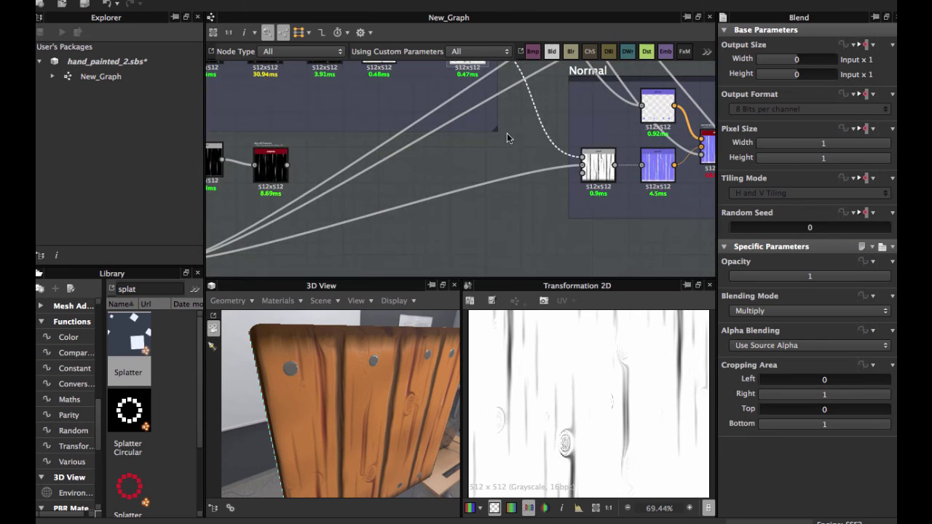
{"action": "double_click", "coordinate": [591, 170]}
{"action": "scroll", "coordinate": [468, 172], "scroll_direction": "down", "scroll_amount": 2}
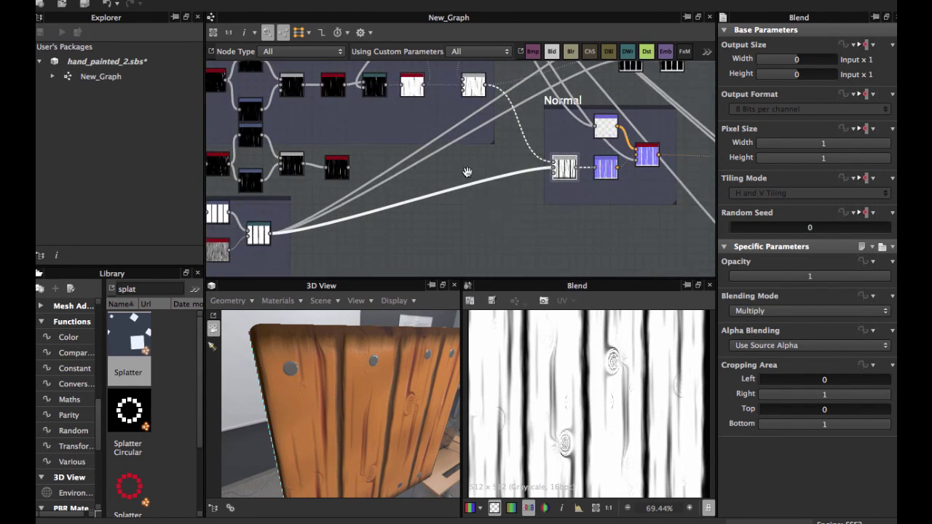
Delete the recreated streak node chain between the Wood Pattern and Planks frames, including its leftover Transformation 2D node
{"action": "middle_click_drag", "start_coordinate": [468, 173], "coordinate": [542, 202]}
{"action": "left_click_drag", "start_coordinate": [261, 174], "coordinate": [431, 201]}
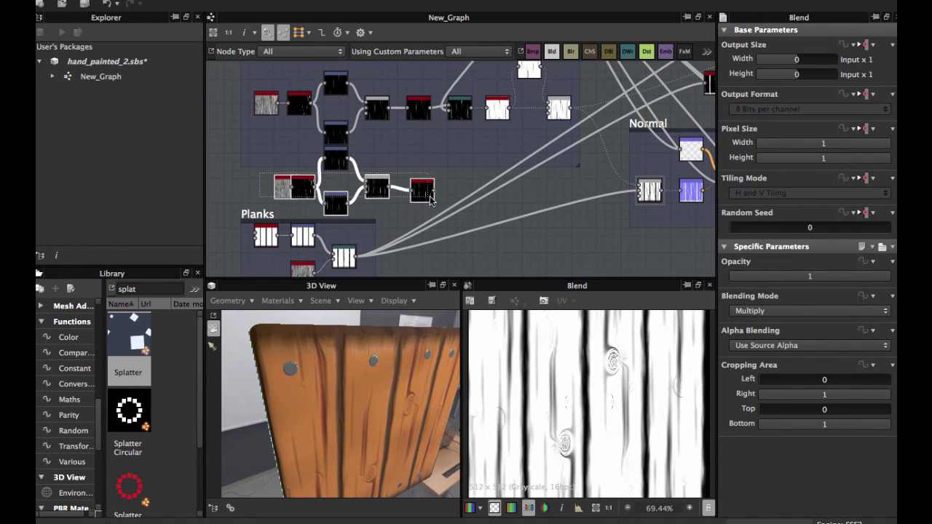
{"action": "key", "text": "Delete"}
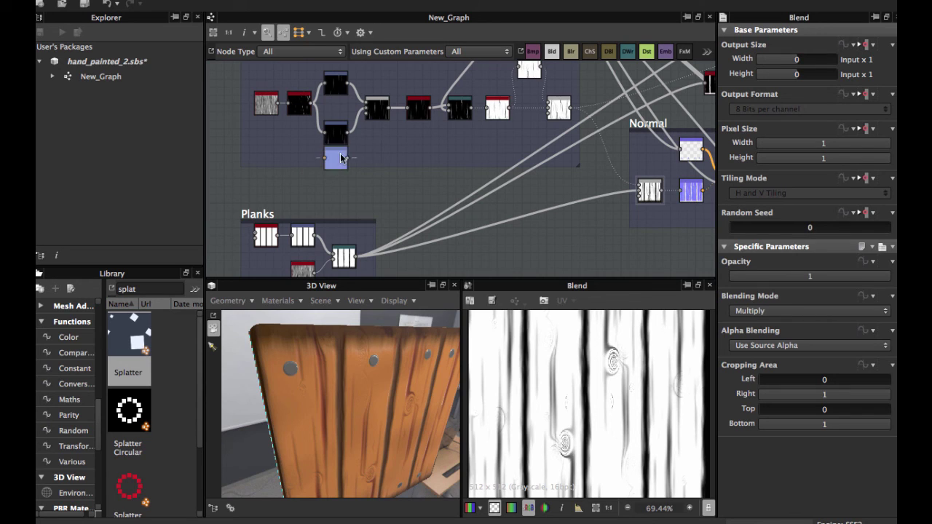
{"action": "left_click", "coordinate": [339, 162]}
{"action": "key", "text": "Delete"}
Delete the recreated knot node chain just above the Wood Pattern frame
{"action": "middle_click_drag", "start_coordinate": [337, 185], "coordinate": [341, 272]}
{"action": "left_click_drag", "start_coordinate": [215, 136], "coordinate": [482, 156]}
{"action": "left_click", "coordinate": [458, 152]}
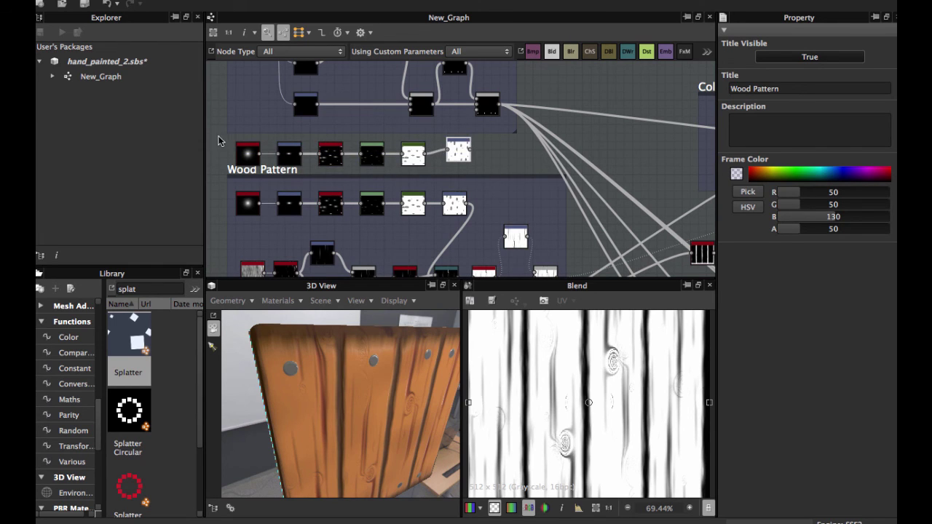
{"action": "left_click_drag", "start_coordinate": [219, 141], "coordinate": [467, 159]}
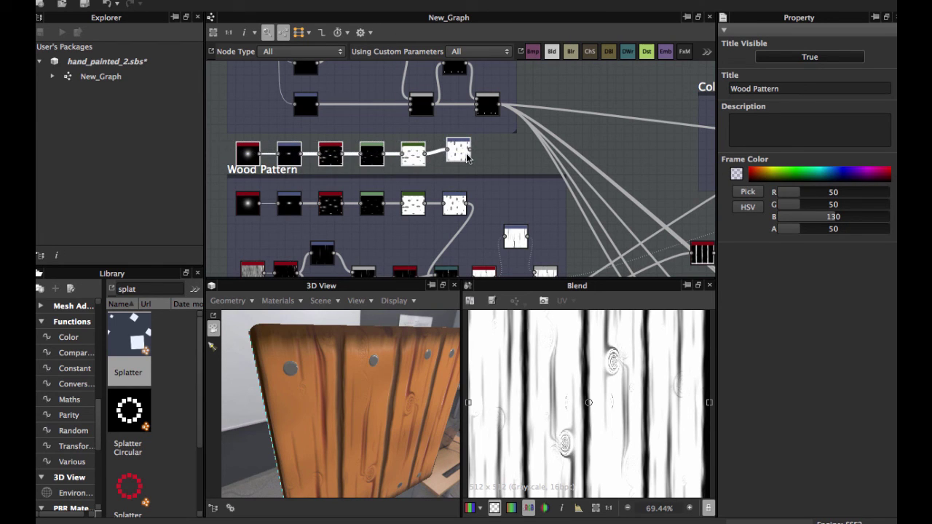
{"action": "key", "text": "Delete"}
Preview the Wood Pattern Blend and the Planks Directional Warp, and examine how the Normal frame's Blend combines them
{"action": "middle_click_drag", "start_coordinate": [413, 228], "coordinate": [352, 106]}
{"action": "left_click", "coordinate": [488, 160]}
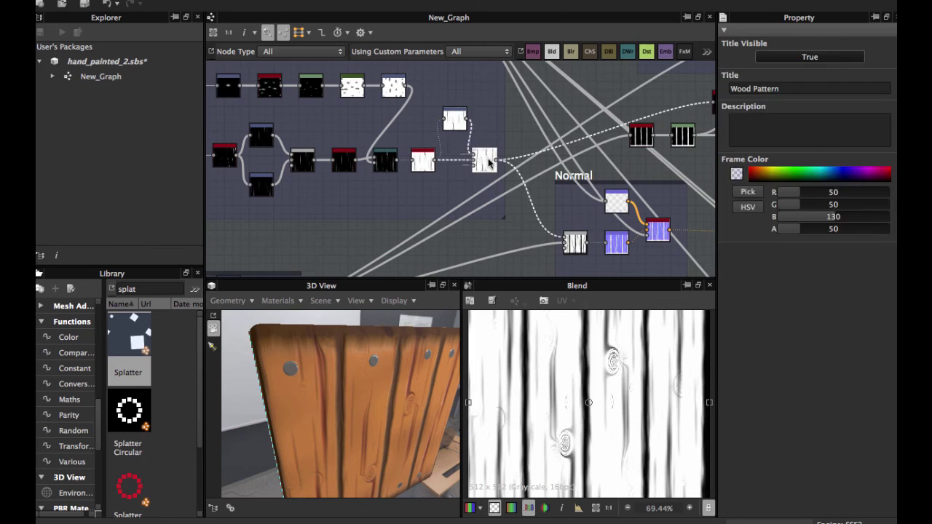
{"action": "double_click", "coordinate": [488, 160]}
{"action": "middle_click_drag", "start_coordinate": [517, 203], "coordinate": [504, 163]}
{"action": "middle_click_drag", "start_coordinate": [372, 204], "coordinate": [310, 209]}
{"action": "double_click", "coordinate": [340, 227]}
{"action": "scroll", "coordinate": [455, 207], "scroll_direction": "up", "scroll_amount": 5}
{"action": "left_click", "coordinate": [449, 202]}
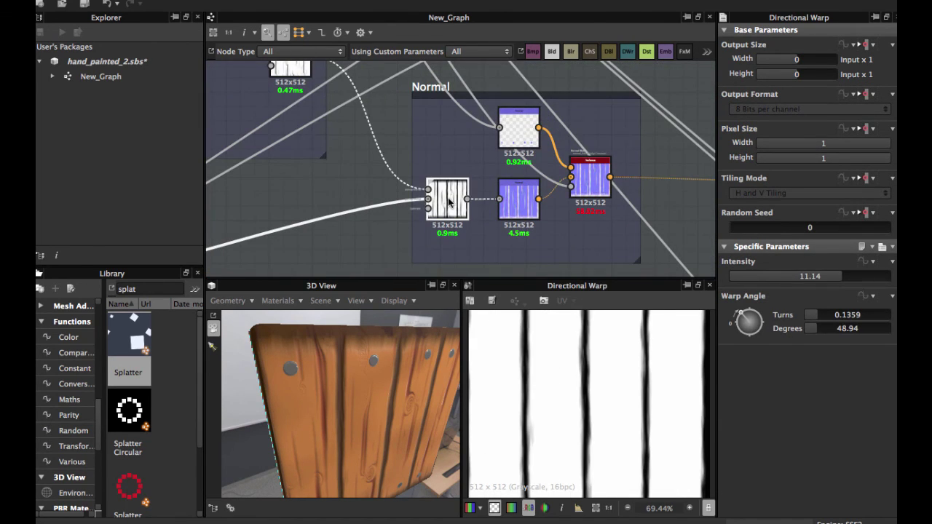
{"action": "left_click", "coordinate": [449, 202]}
{"action": "scroll", "coordinate": [585, 358], "scroll_direction": "down", "scroll_amount": 2}
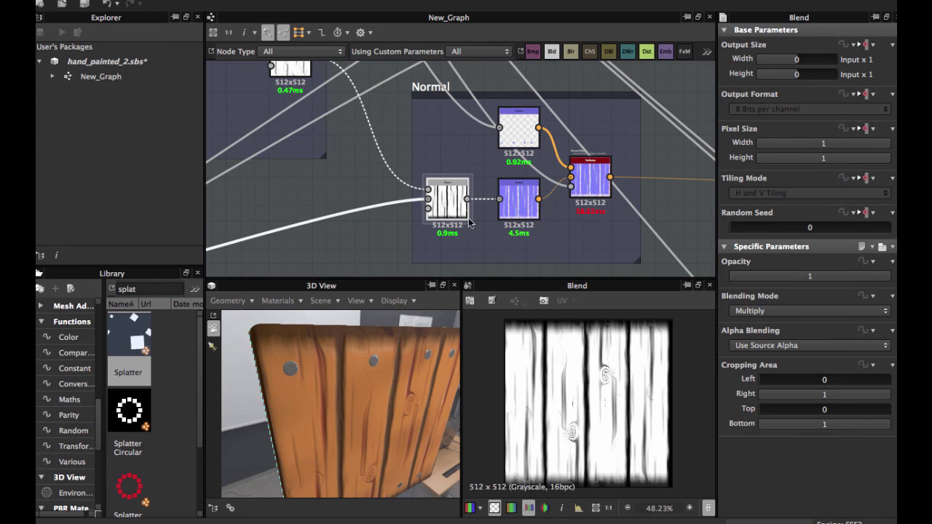
Inspect the Normal node's output and settings, and compare it with the grayscale Blend feeding it
{"action": "scroll", "coordinate": [470, 224], "scroll_direction": "up", "scroll_amount": 2}
{"action": "middle_click_drag", "start_coordinate": [560, 212], "coordinate": [537, 169]}
{"action": "left_click", "coordinate": [537, 169]}
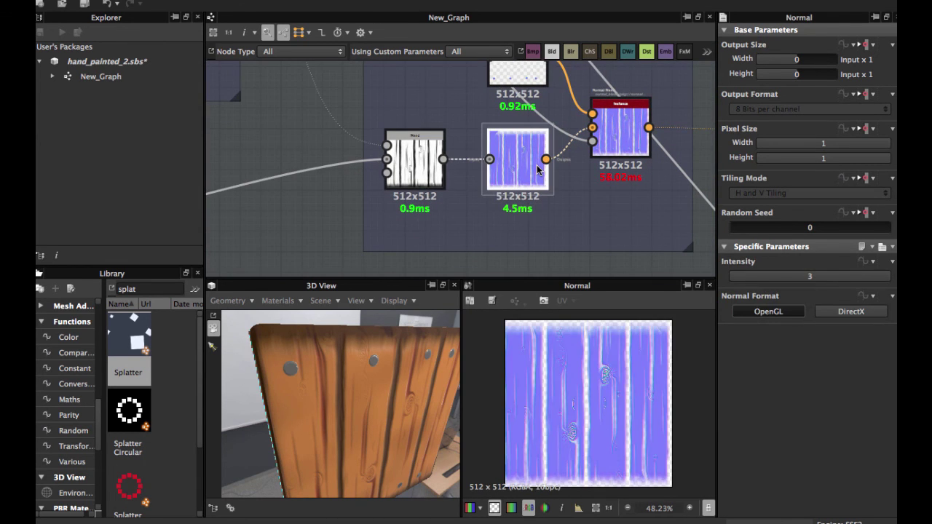
{"action": "double_click", "coordinate": [422, 169]}
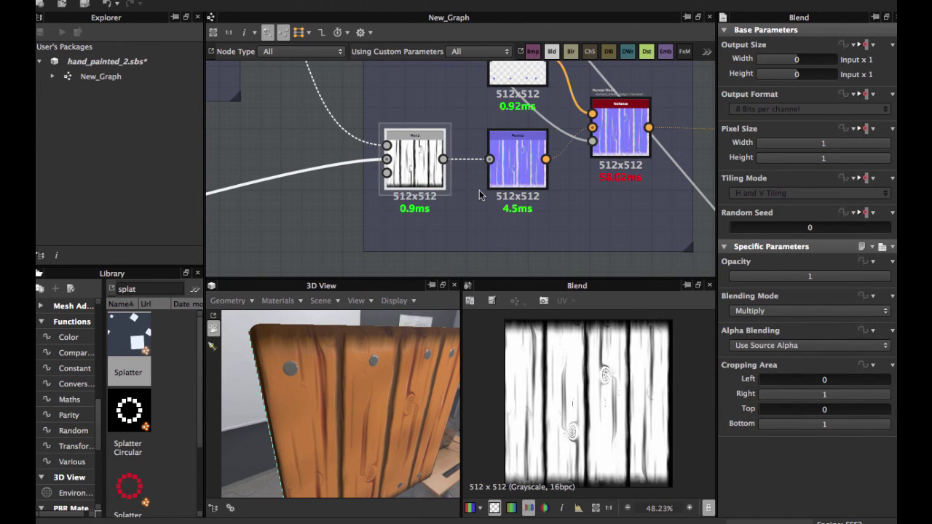